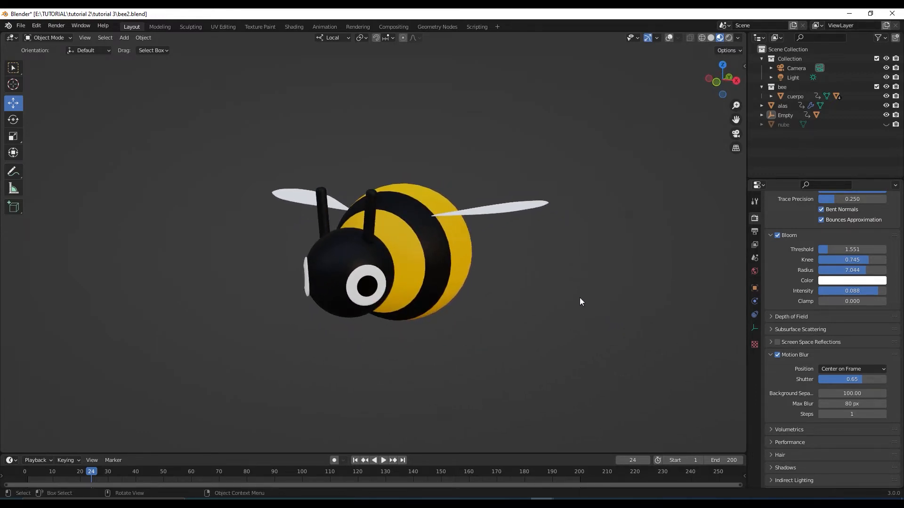
mouse_move(538, 308)
shift+middle_down()
mouse_move(598, 333)
mouse_move(541, 323)
shift+middle_up()
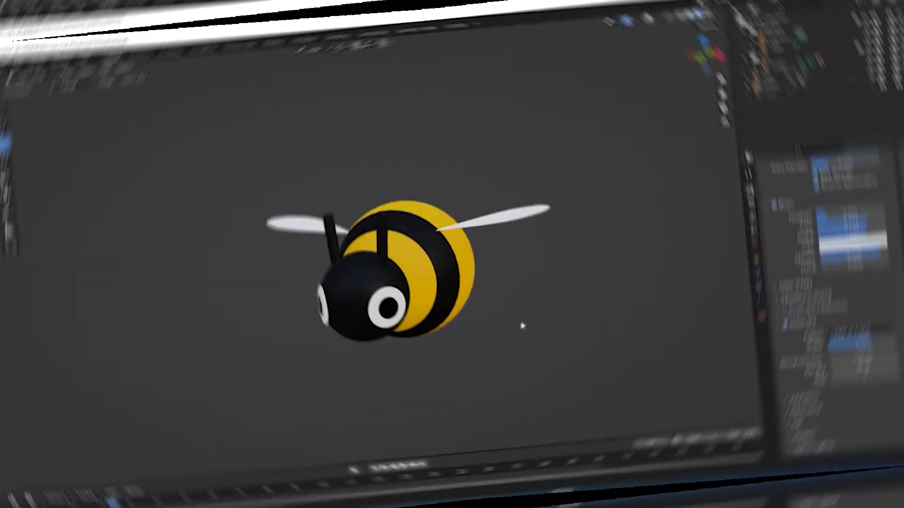
middle_drag(491, 338, 540, 318)
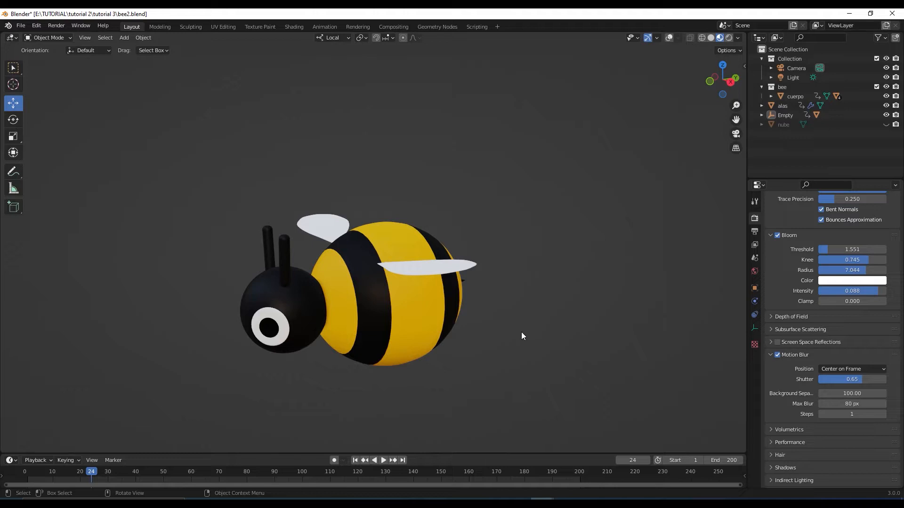
mouse_move(496, 352)
middle_down()
mouse_move(511, 343)
mouse_move(589, 357)
mouse_move(513, 351)
middle_up()
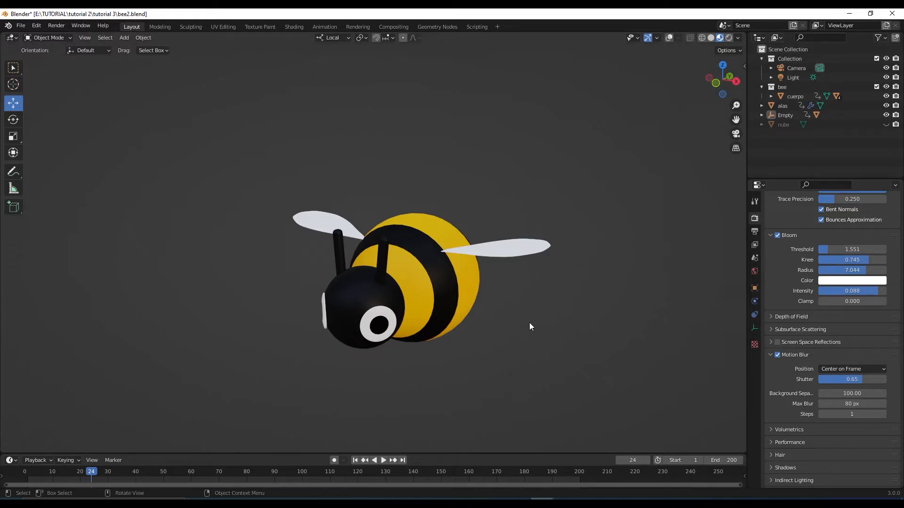
mouse_move(529, 323)
middle_down()
mouse_move(547, 325)
mouse_move(536, 314)
mouse_move(548, 327)
mouse_move(534, 331)
middle_up()
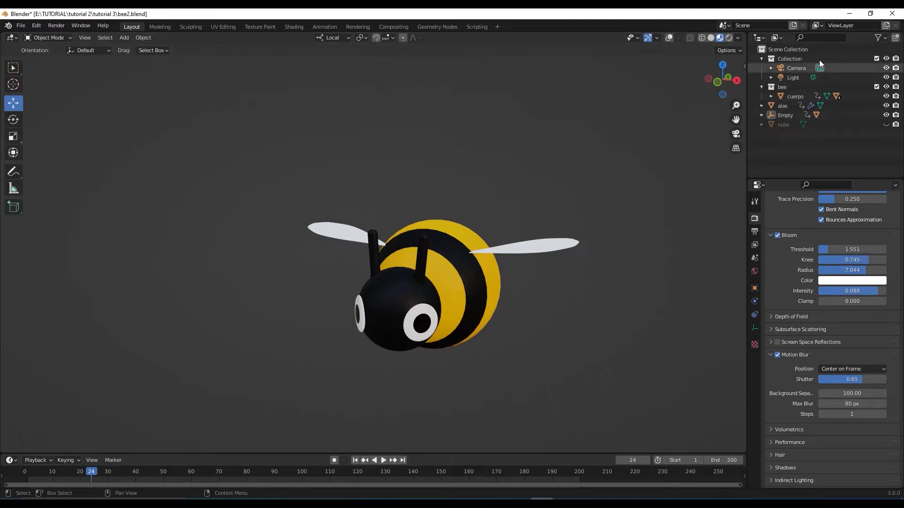
- Unhide the nube cloud object and turn on the viewport overlays so the camera and grid are shown
click(886, 124)
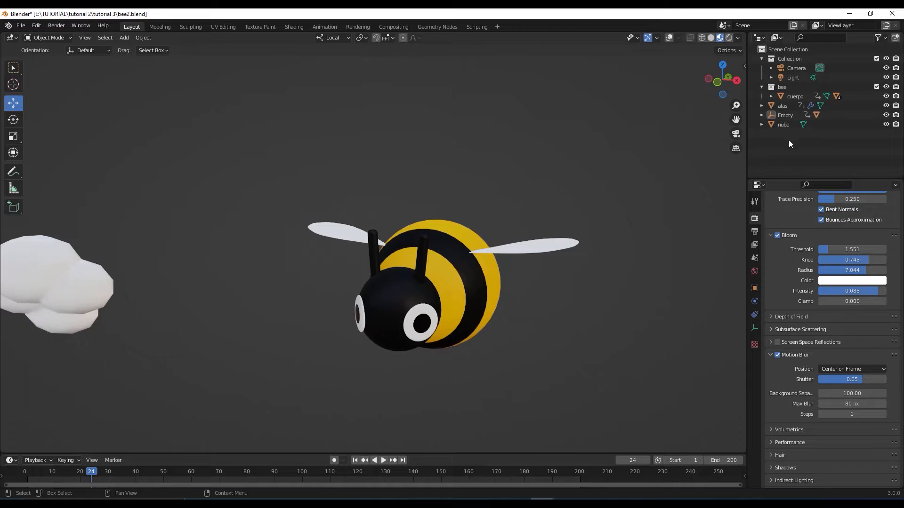
click(669, 37)
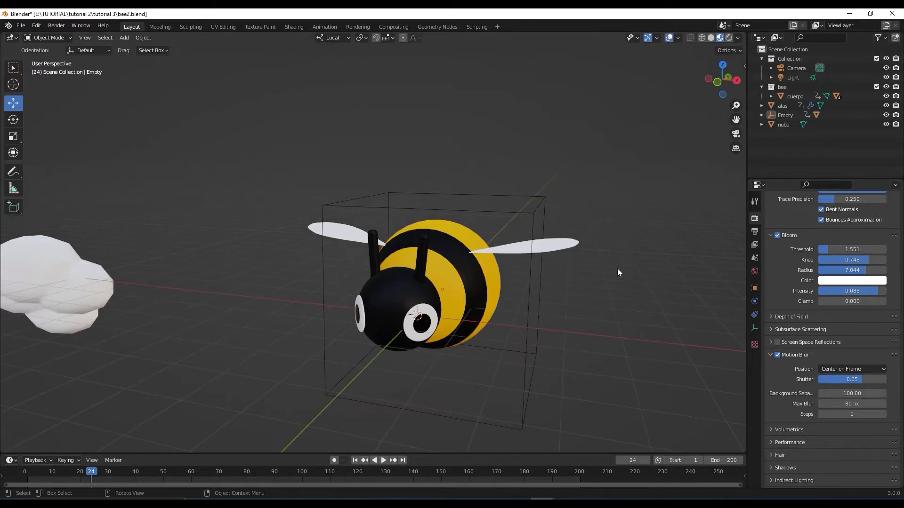
middle_drag(618, 290, 578, 306)
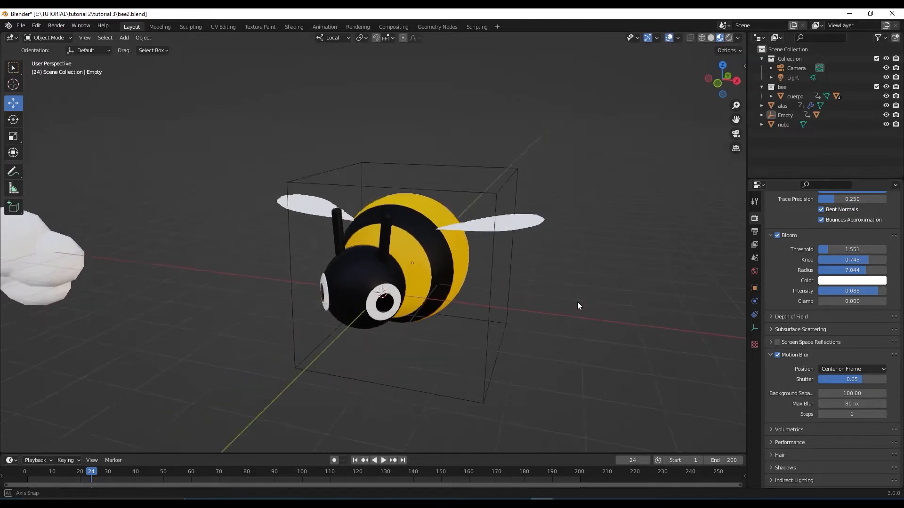
scroll(584, 308, down, 6)
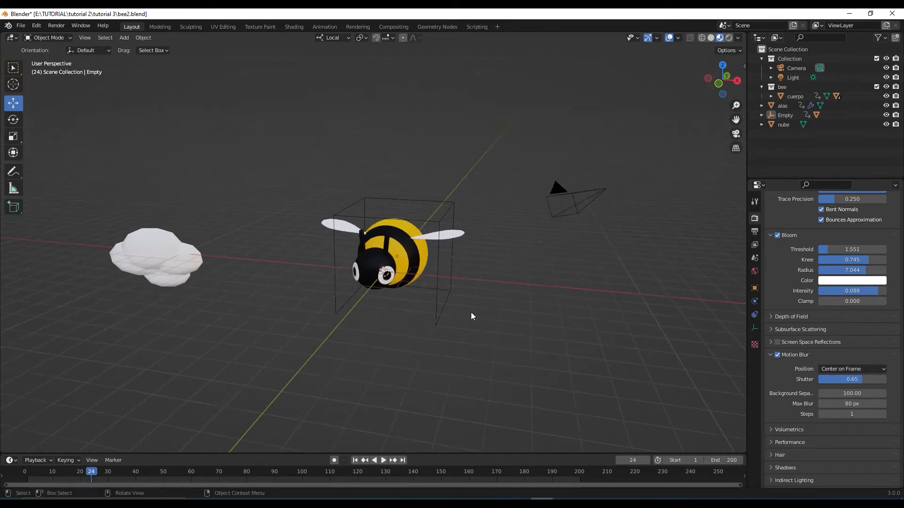
- Select the scene camera, check the bee through its view, and return to the free perspective view
click(798, 69)
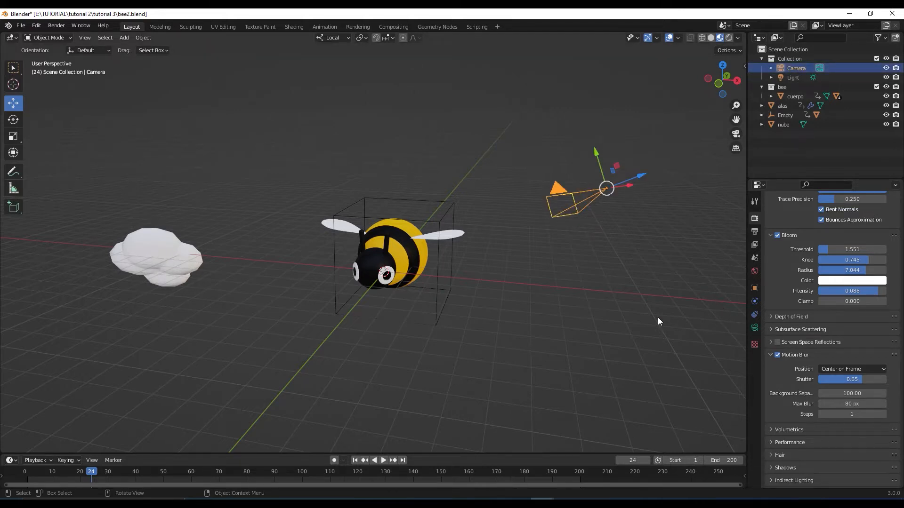
key(KP_0)
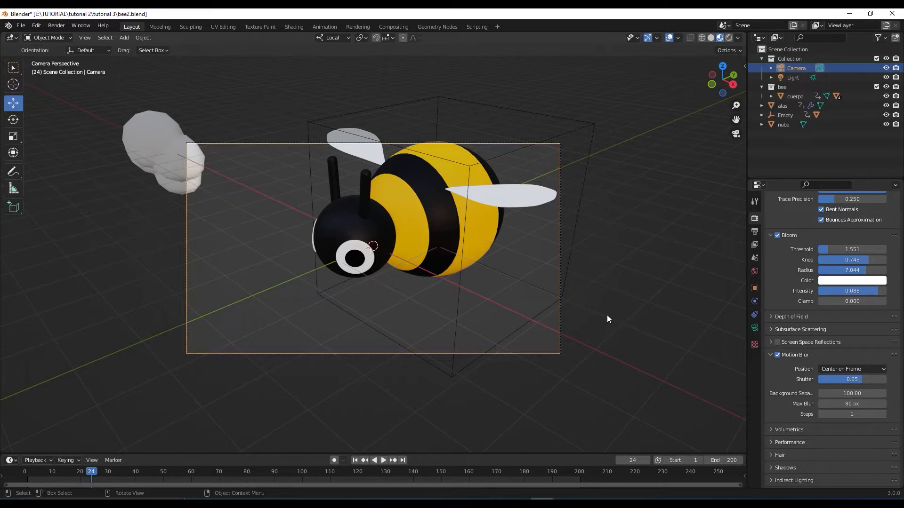
middle_drag(534, 309, 569, 300)
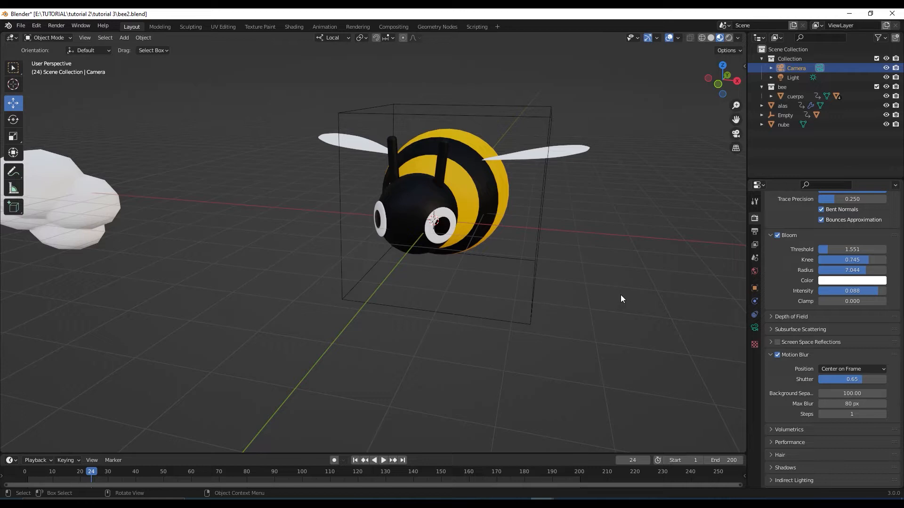
mouse_move(628, 294)
middle_down()
mouse_move(616, 299)
mouse_move(641, 303)
middle_up()
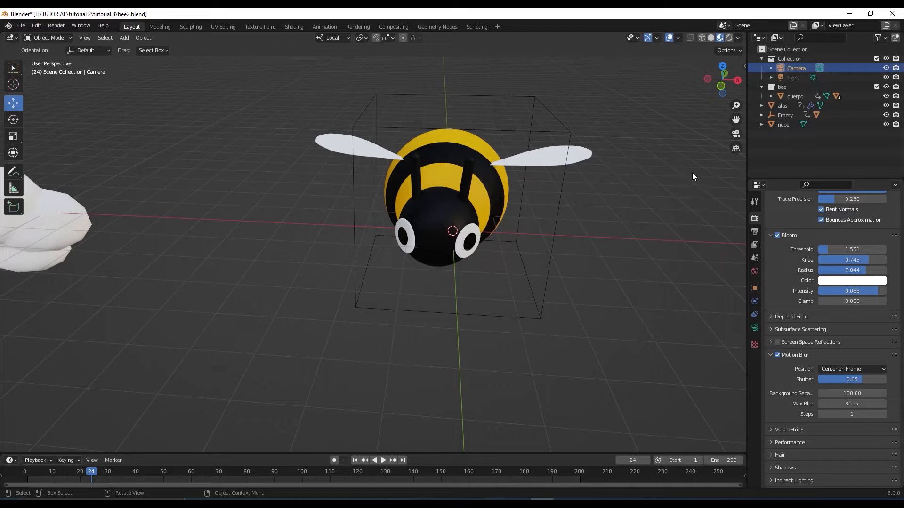
- Enable the Camera to View lock for the viewport and deselect the camera
key(n)
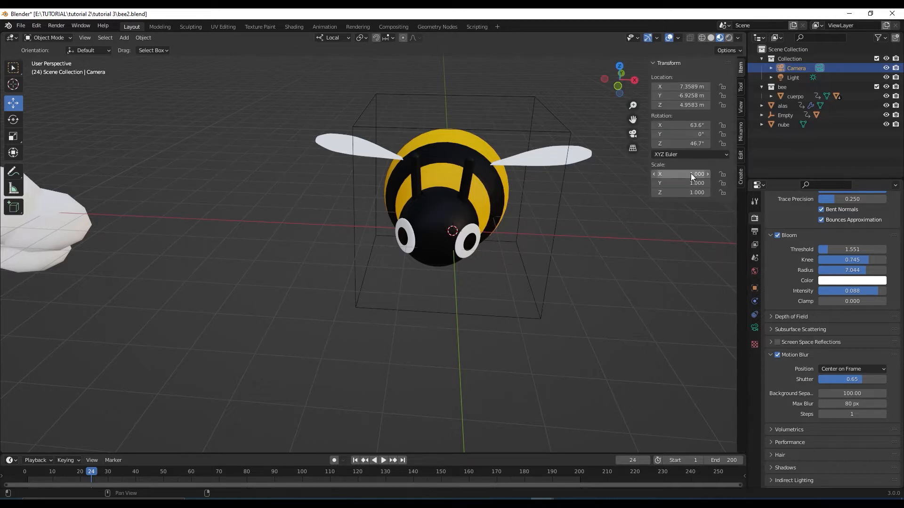
click(740, 109)
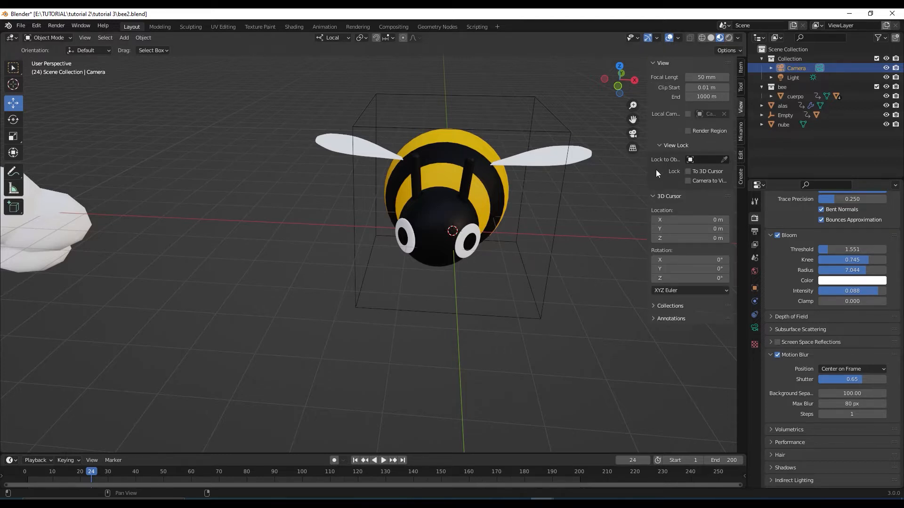
click(688, 181)
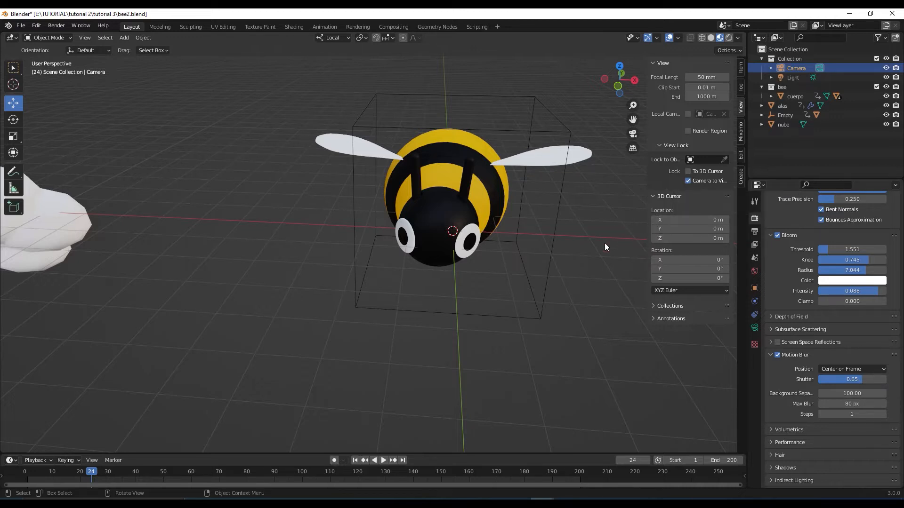
click(591, 247)
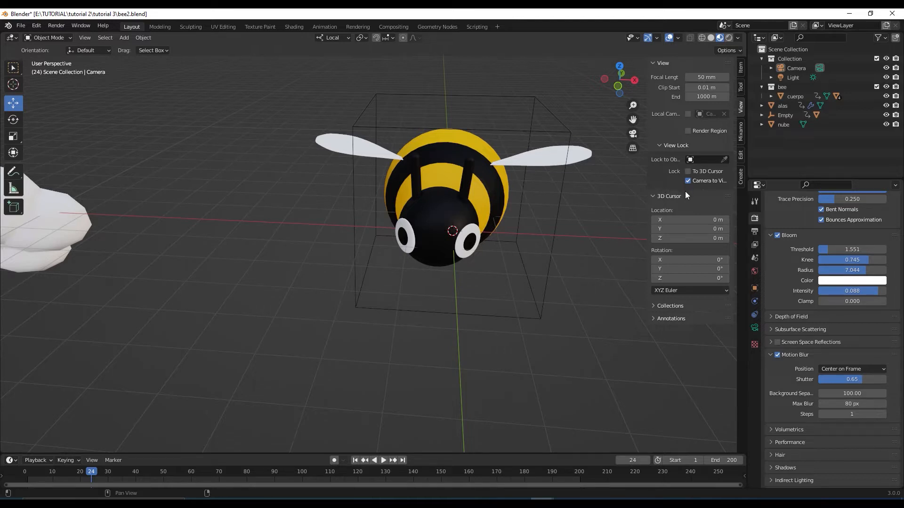
key(n)
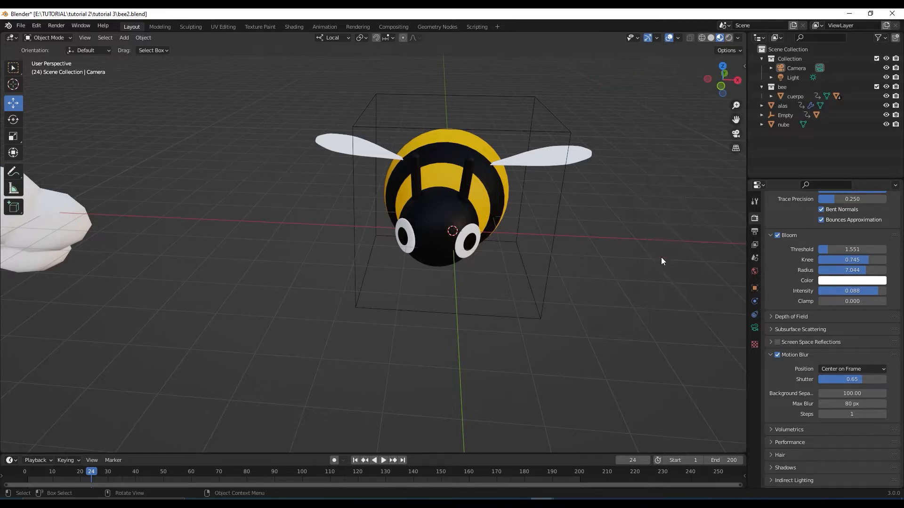
- Look through the locked camera and orbit it to frame the bee from nearly straight in front at a lower angle
middle_drag(661, 257, 656, 249)
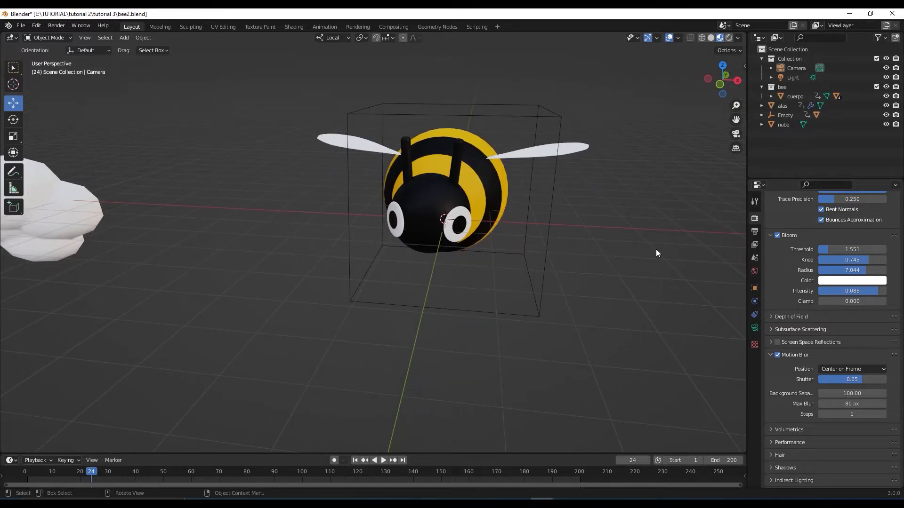
key(KP_0)
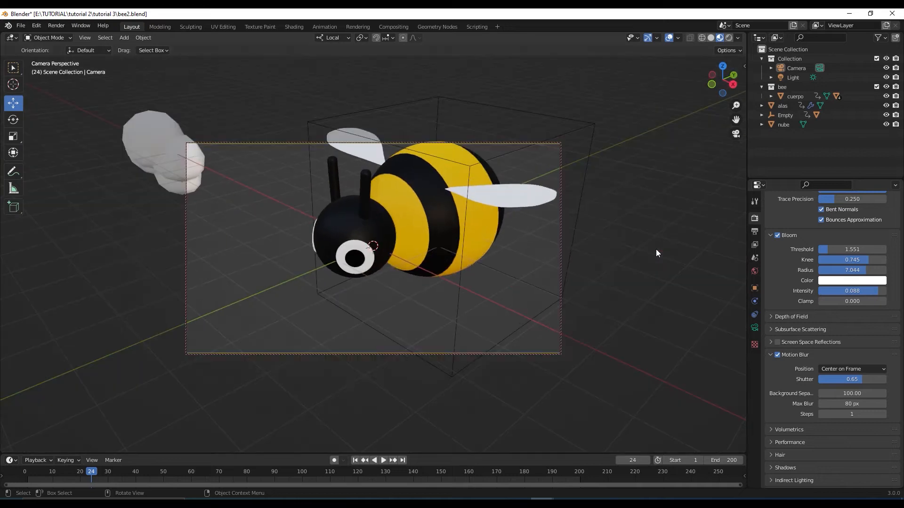
middle_drag(514, 267, 512, 306)
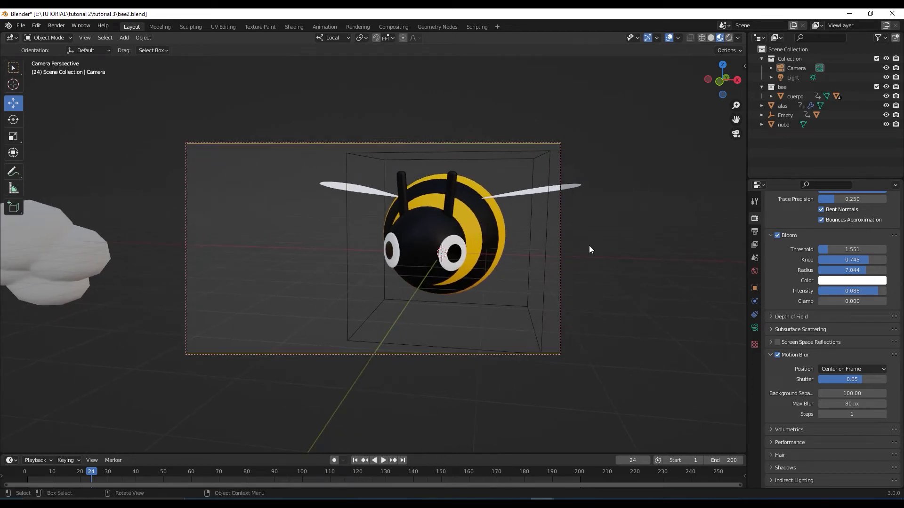
- Set the output resolution's Y value to 1920 px for a square frame, and swing the locked camera further around the bee's side
click(755, 232)
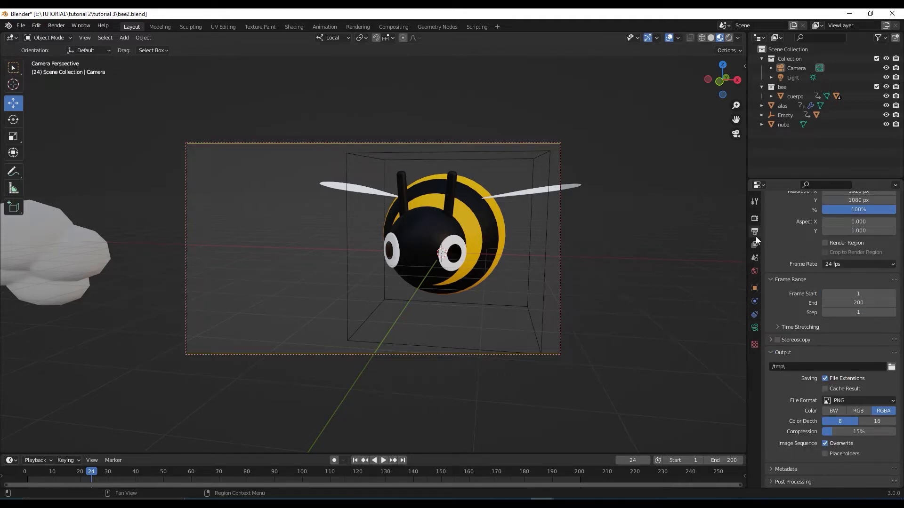
scroll(789, 228, up, 2)
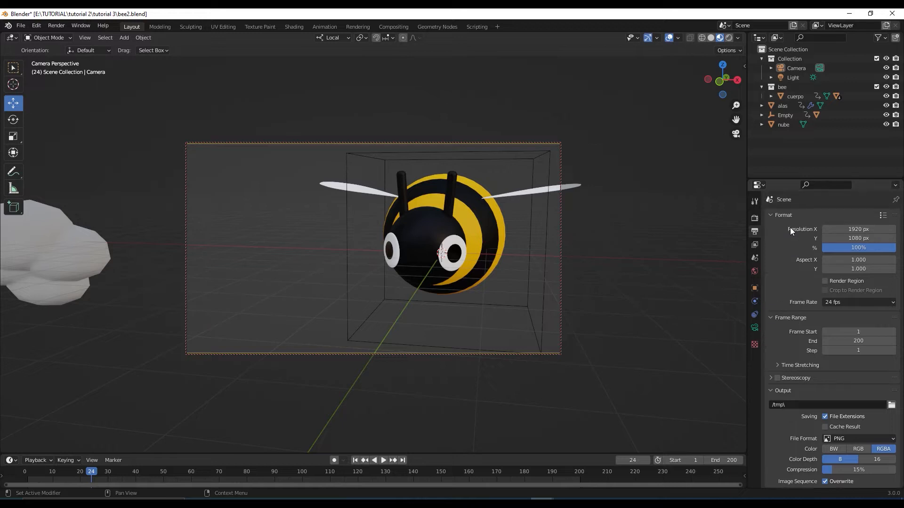
click(855, 230)
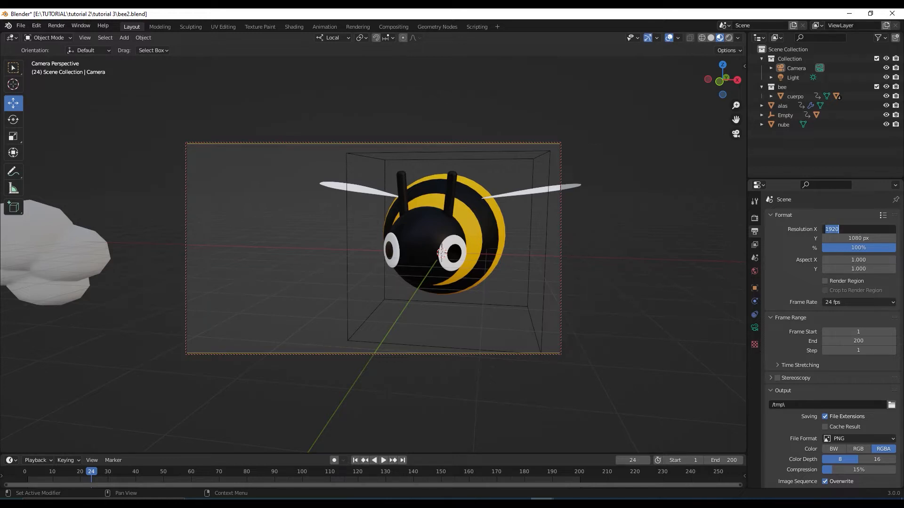
key(Return)
click(855, 237)
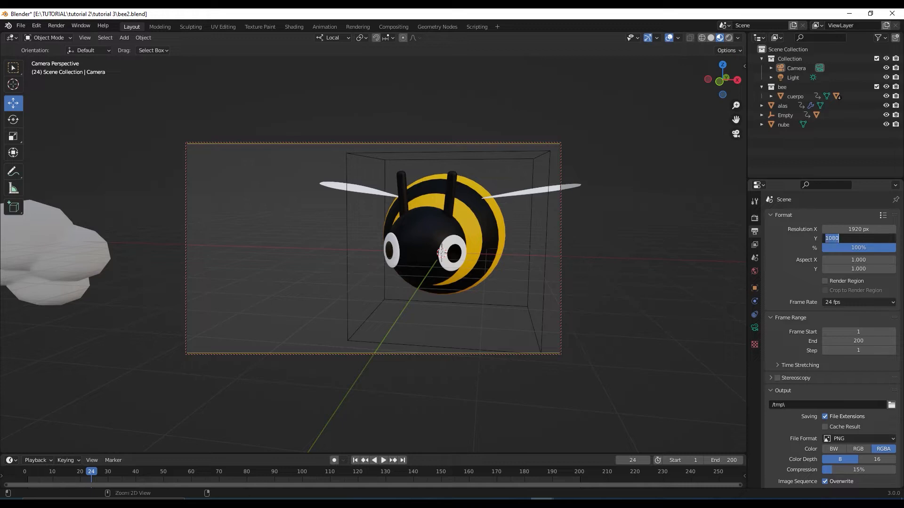
text(1920)
key(Return)
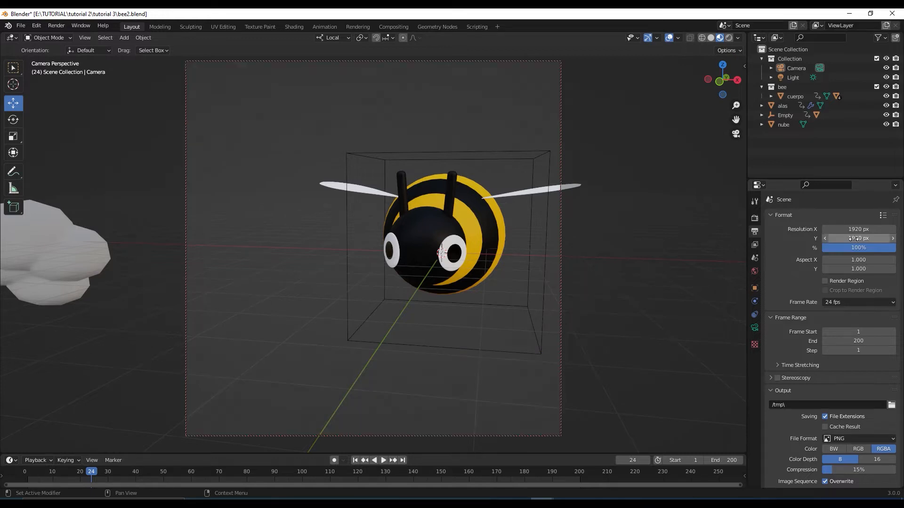
middle_drag(536, 273, 511, 281)
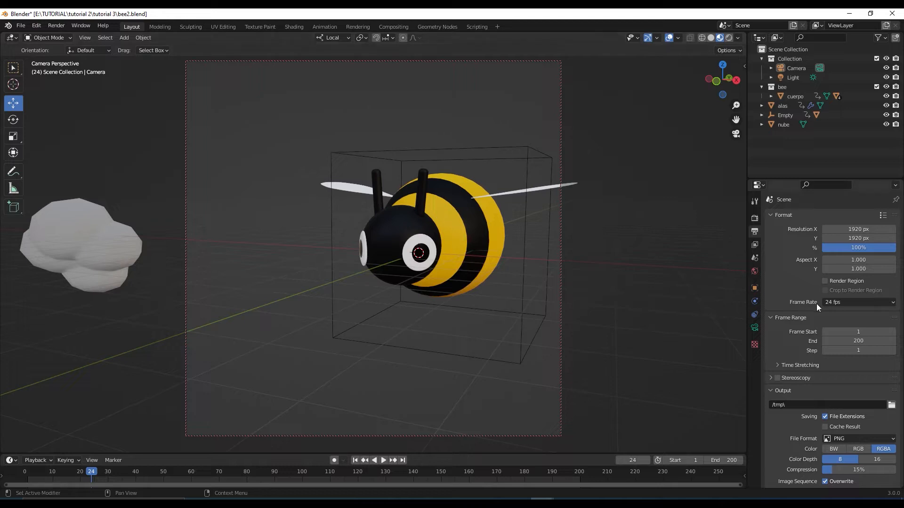
- Set the camera's viewport display Passepartout opacity to 1.000 to black out everything outside the frame
scroll(797, 351, down, 2)
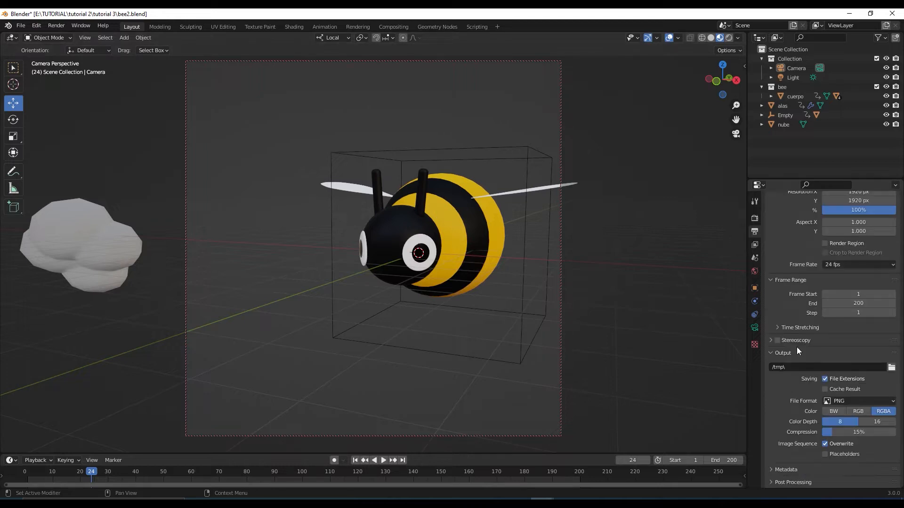
click(755, 327)
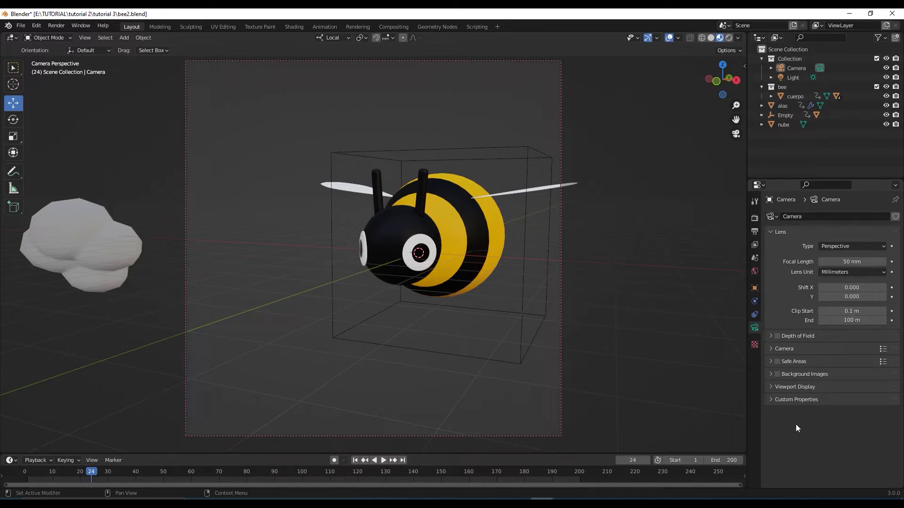
click(770, 388)
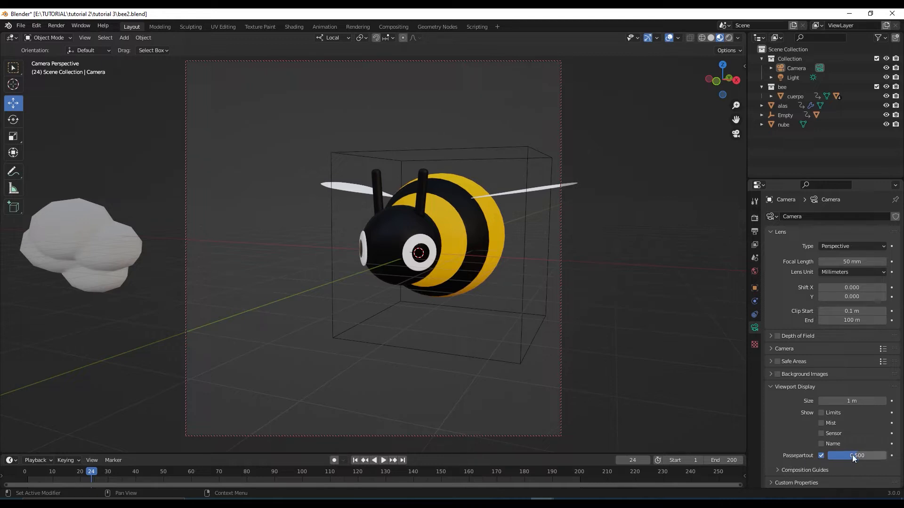
drag(854, 456, 887, 456)
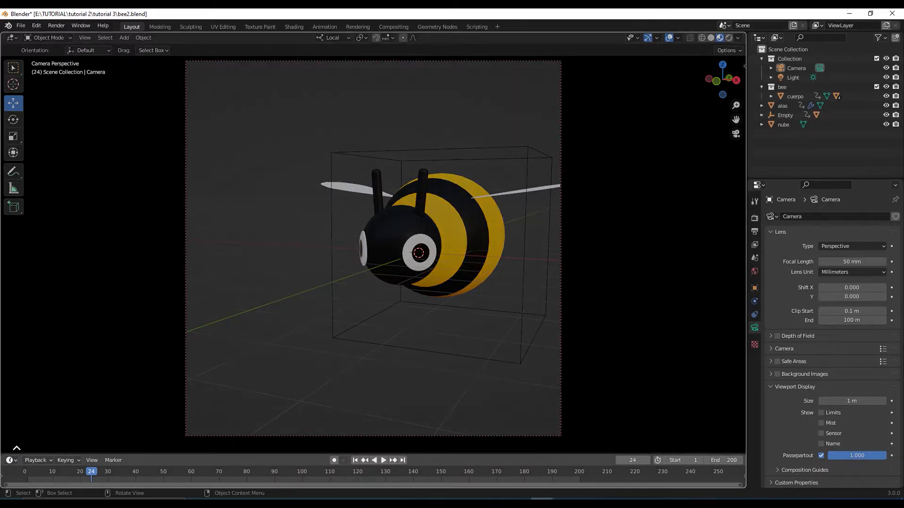
- Replace the enlarged timeline with a 3D viewport and split it vertically into a narrow and a wide viewport
key(ctrl+space)
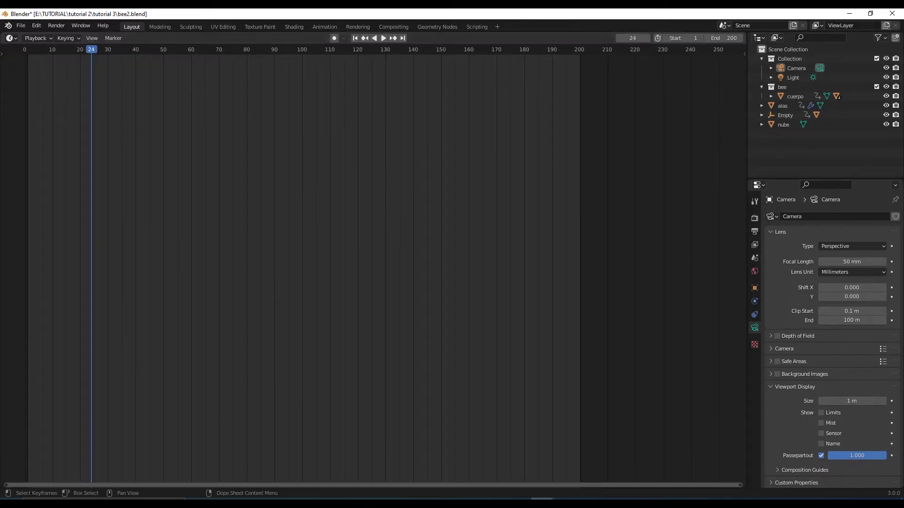
key(shift+F5)
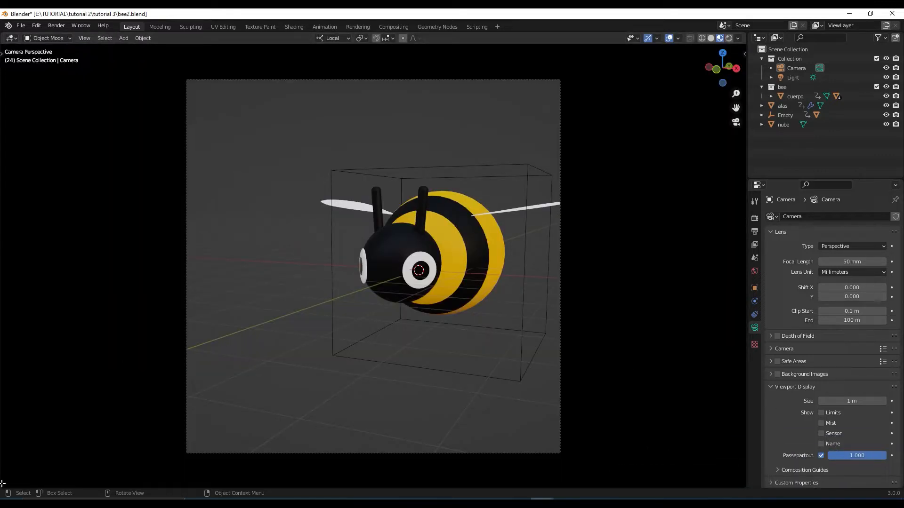
drag(15, 484, 286, 395)
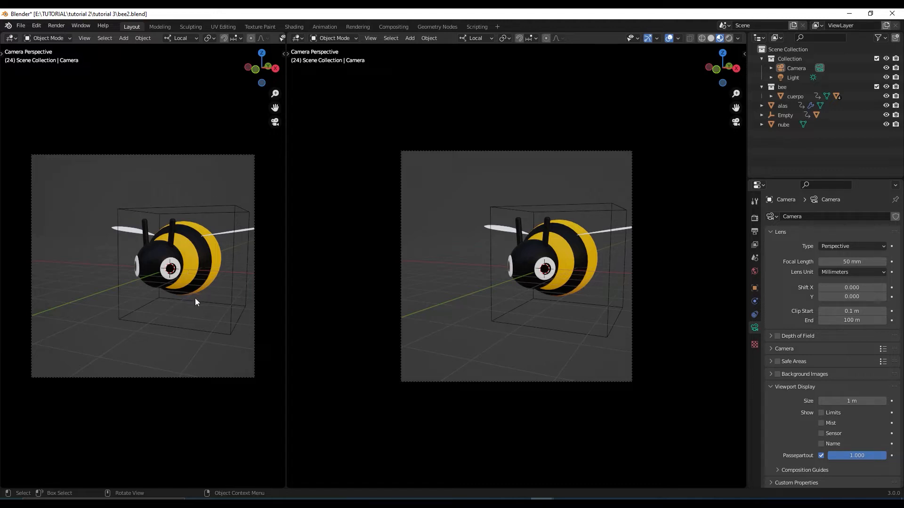
- Lock the camera to the view in the narrow viewport and pan it to centre the bee in the frame
mouse_move(194, 298)
shift+middle_down()
mouse_move(169, 299)
mouse_move(206, 301)
mouse_move(208, 281)
mouse_move(171, 281)
mouse_move(178, 267)
mouse_move(217, 304)
mouse_move(241, 299)
mouse_move(244, 289)
mouse_move(164, 286)
mouse_move(179, 291)
shift+middle_up()
key(KP_0)
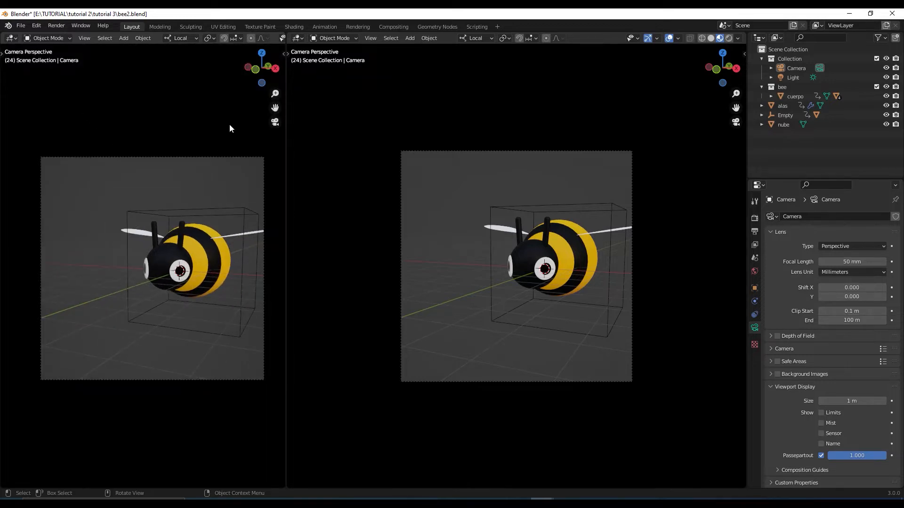
key(n)
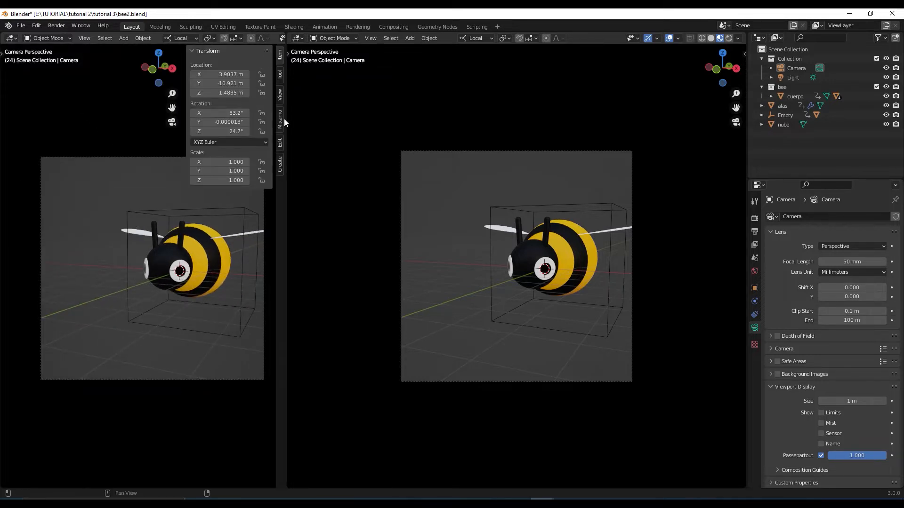
click(280, 93)
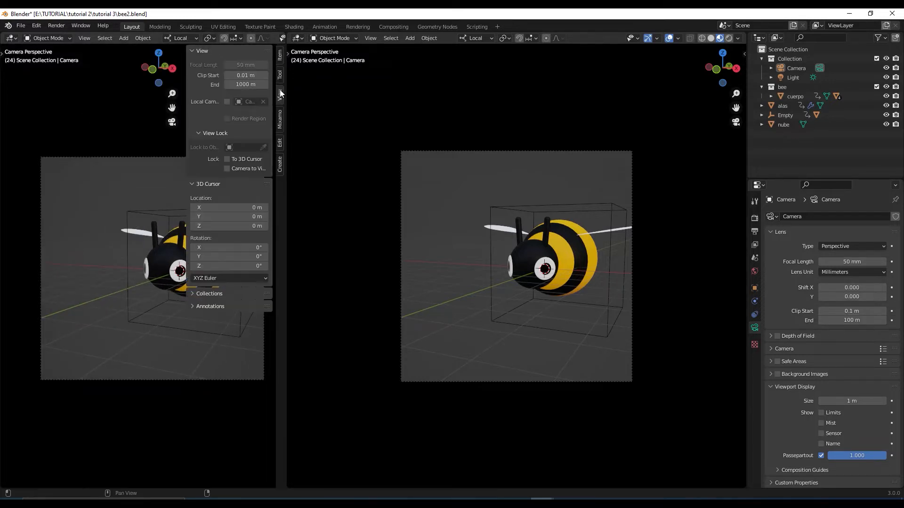
click(228, 168)
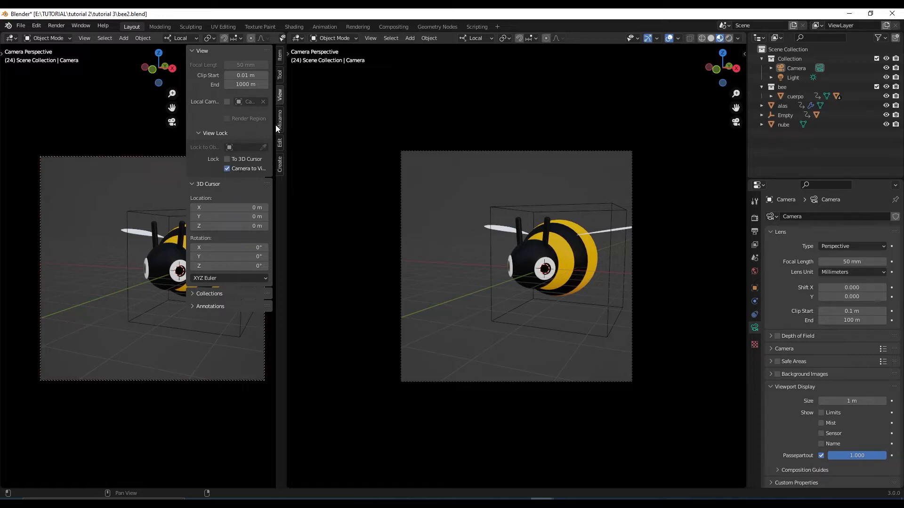
key(n)
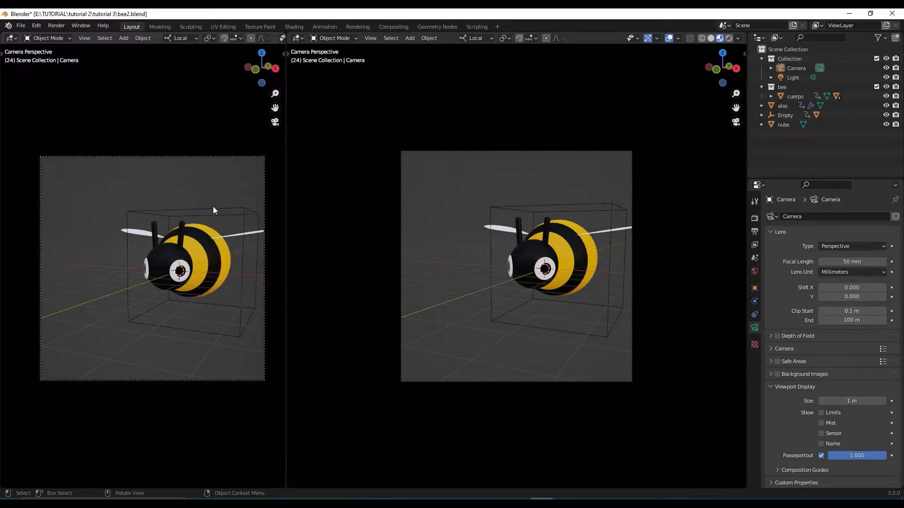
shift+middle_drag(215, 303, 189, 305)
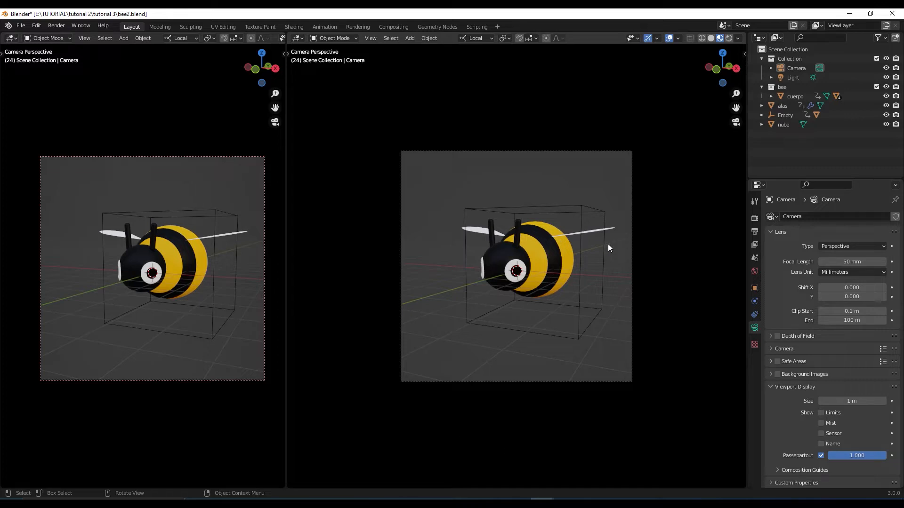
- Take the wide viewport out of camera view, orbit it around the bee, and widen the narrow camera viewport
key(Right)
key(KP_0)
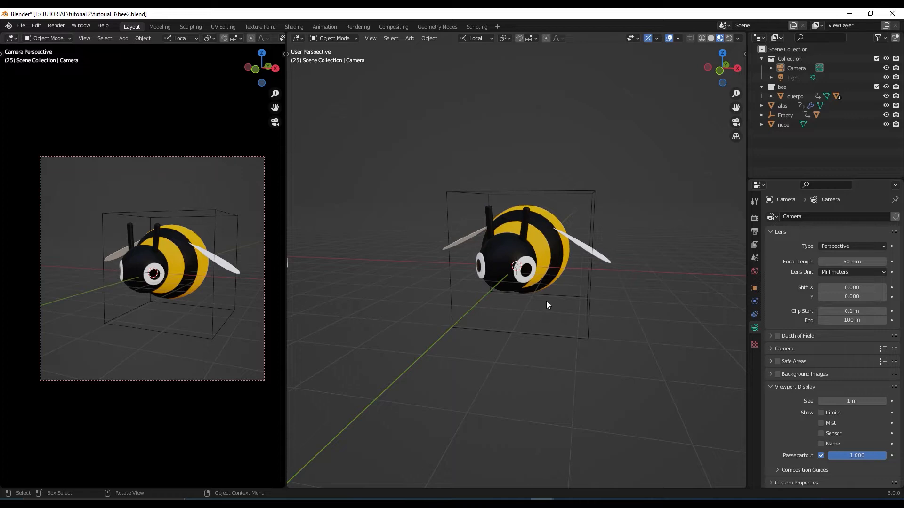
middle_drag(546, 301, 531, 307)
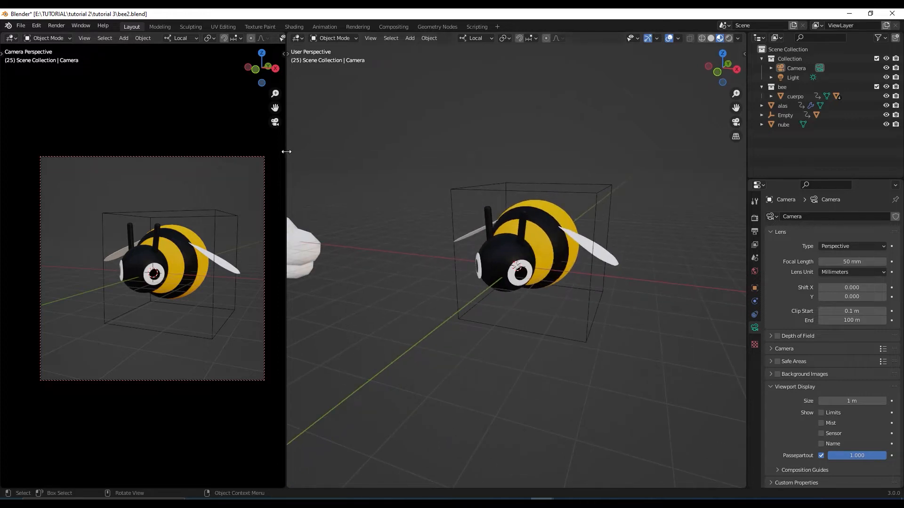
drag(286, 152, 329, 155)
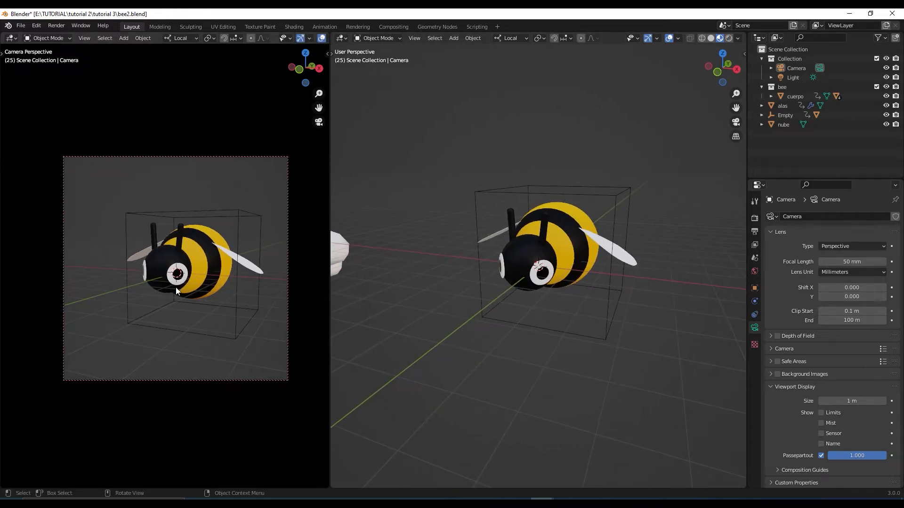
- Adjust the locked camera's framing around the bee and set the camera viewport to Rendered shading
shift+middle_drag(213, 293, 224, 312)
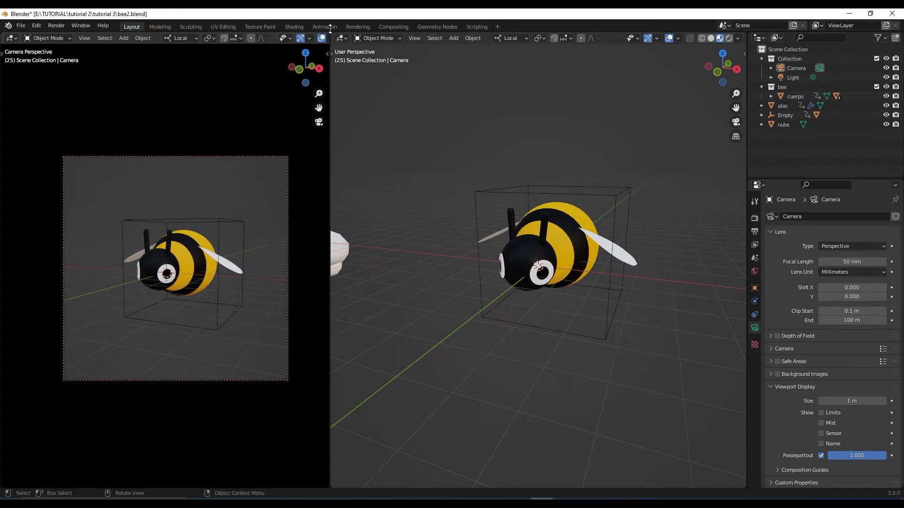
scroll(301, 38, down, 5)
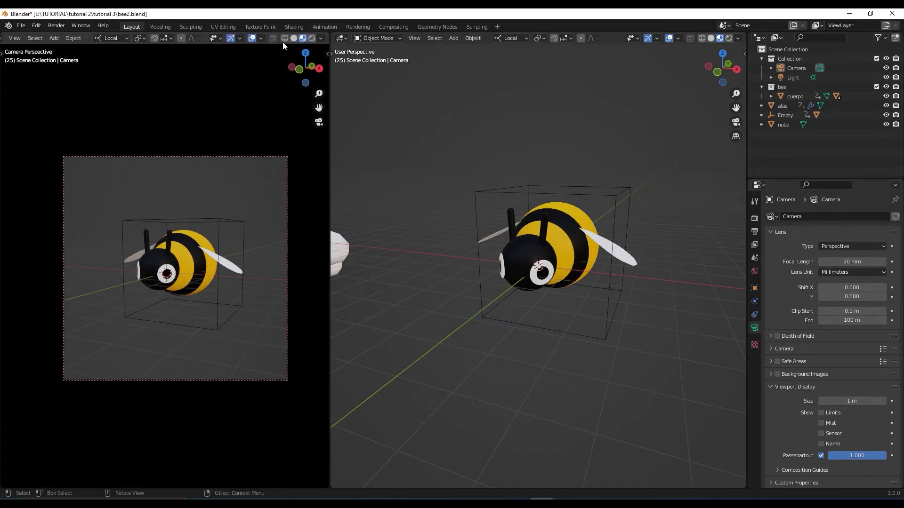
click(311, 38)
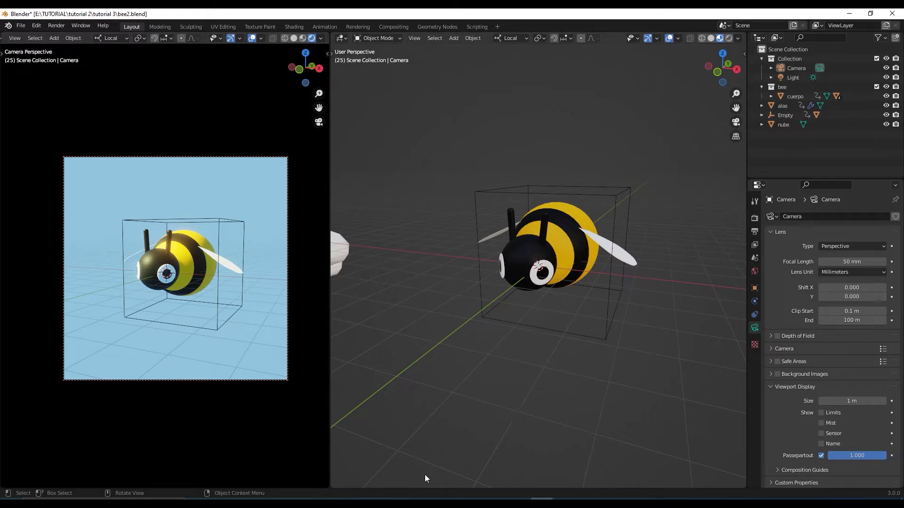
- Split off a short area beneath the wide viewport and make it a Timeline editor
drag(413, 490, 412, 489)
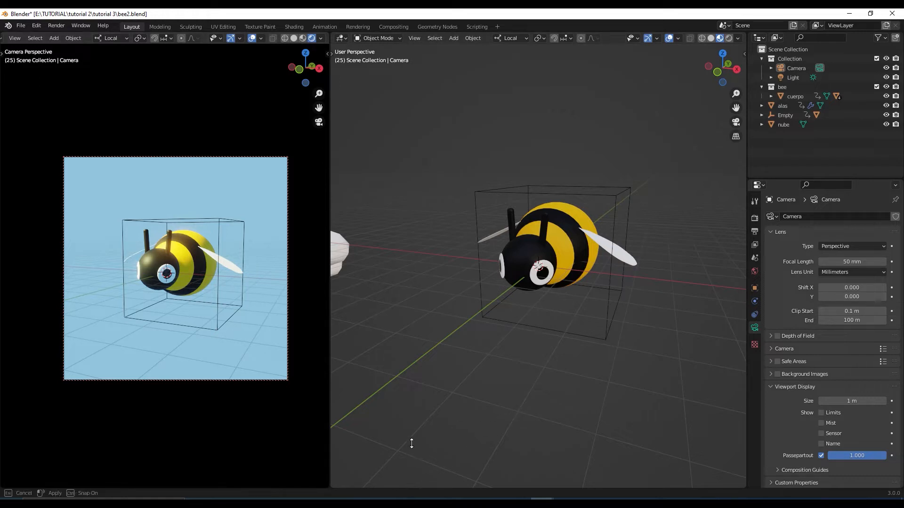
drag(411, 443, 411, 443)
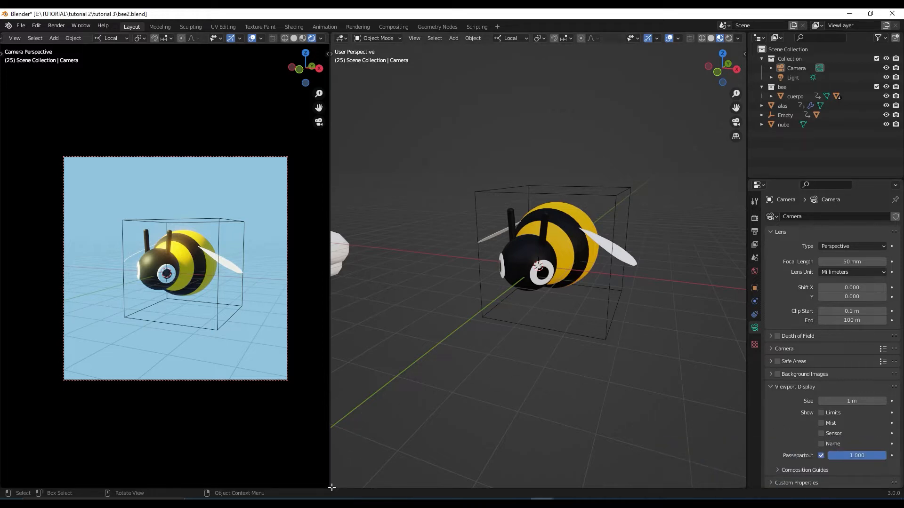
drag(335, 476, 347, 422)
click(340, 428)
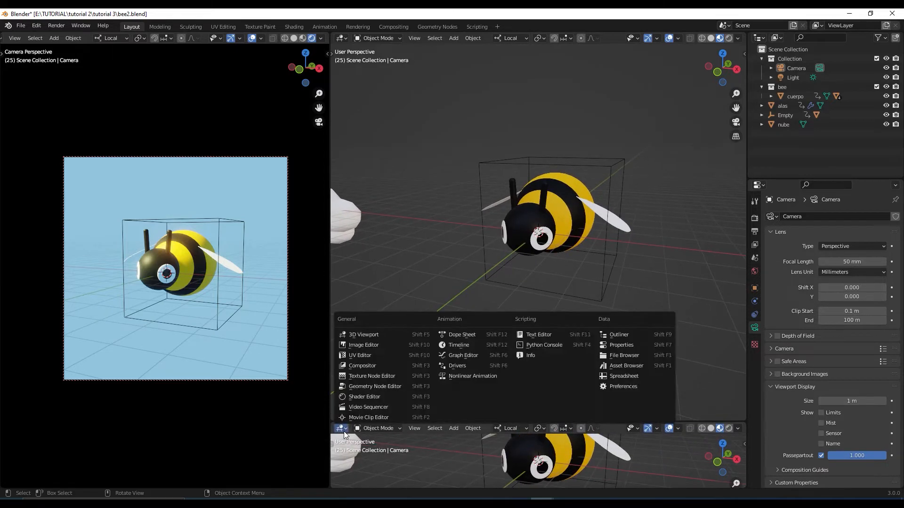
click(461, 345)
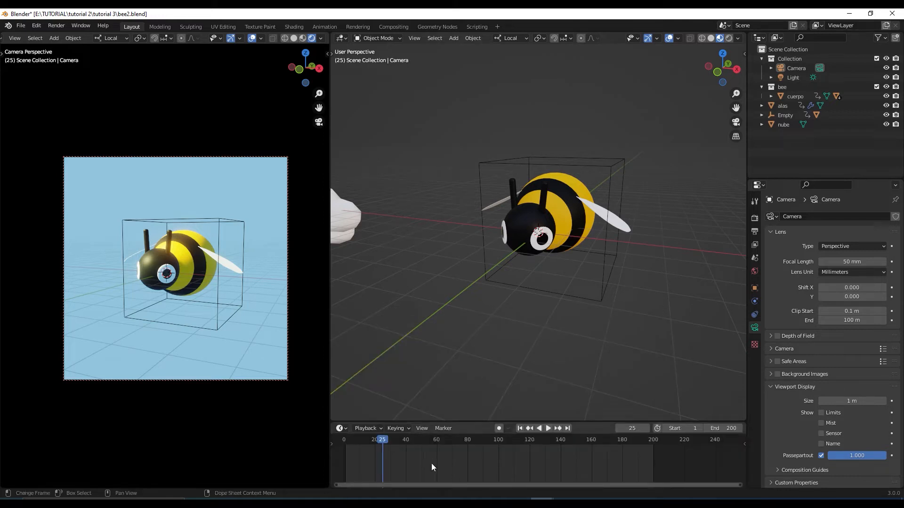
- Fit the full frame range in the timeline, rewind to frame 1, and play the bee's animation
ctrl+scroll(434, 456, up, 3)
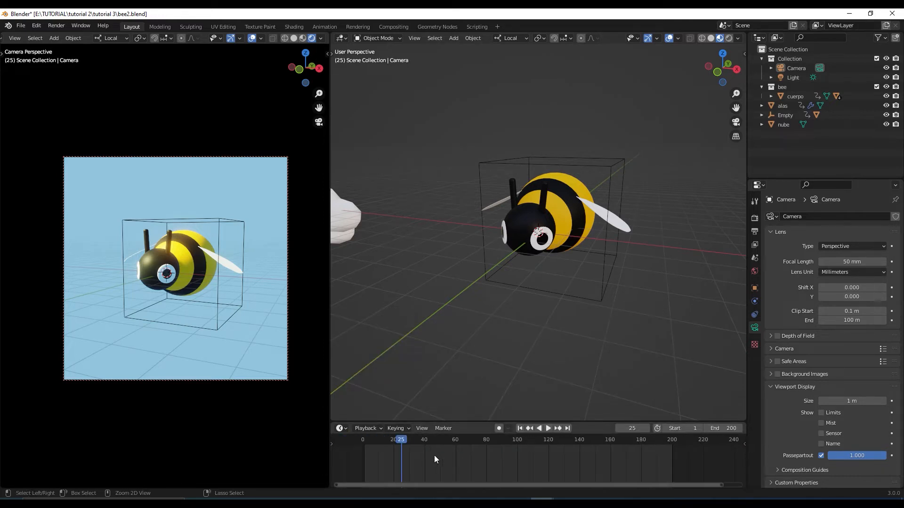
ctrl+scroll(434, 455, up, 5)
drag(491, 439, 458, 442)
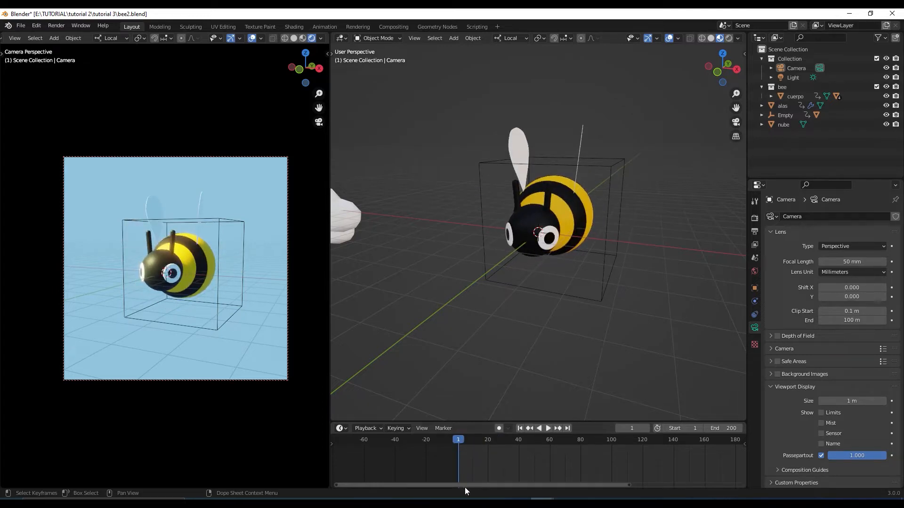
drag(631, 485, 732, 487)
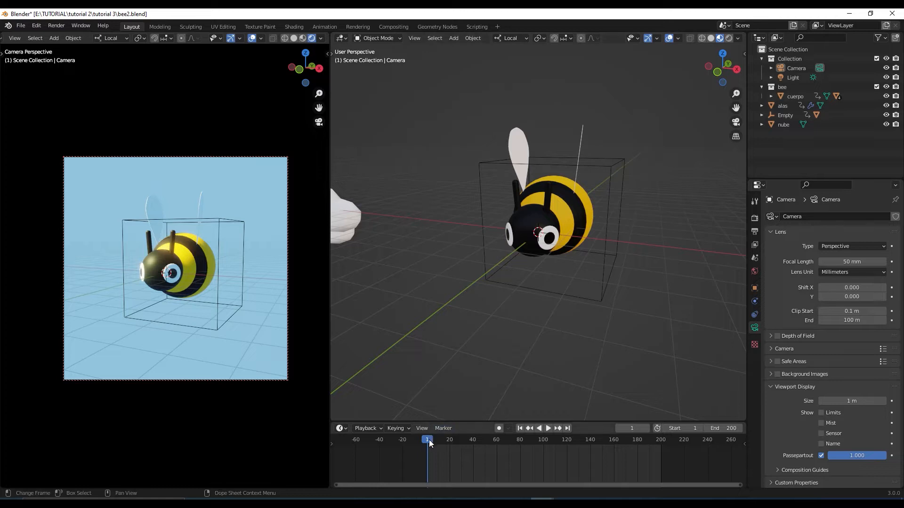
key(space)
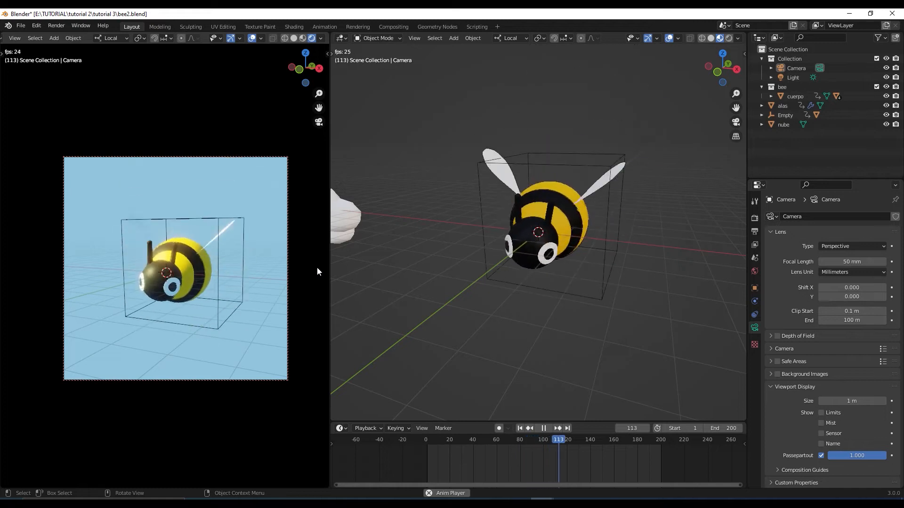
key(space)
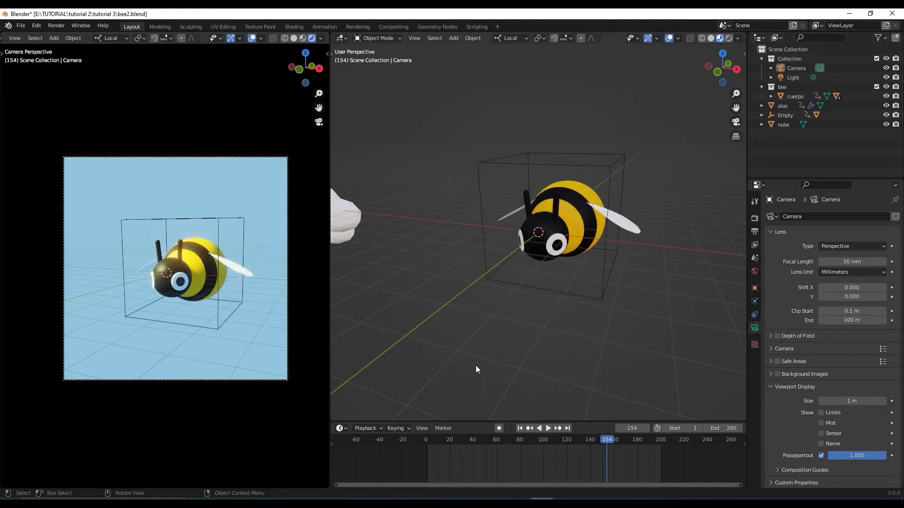
- Go to frame 56, then pull the locked camera back and pan it so the whole bee fits in the frame
key(space)
drag(609, 444, 492, 463)
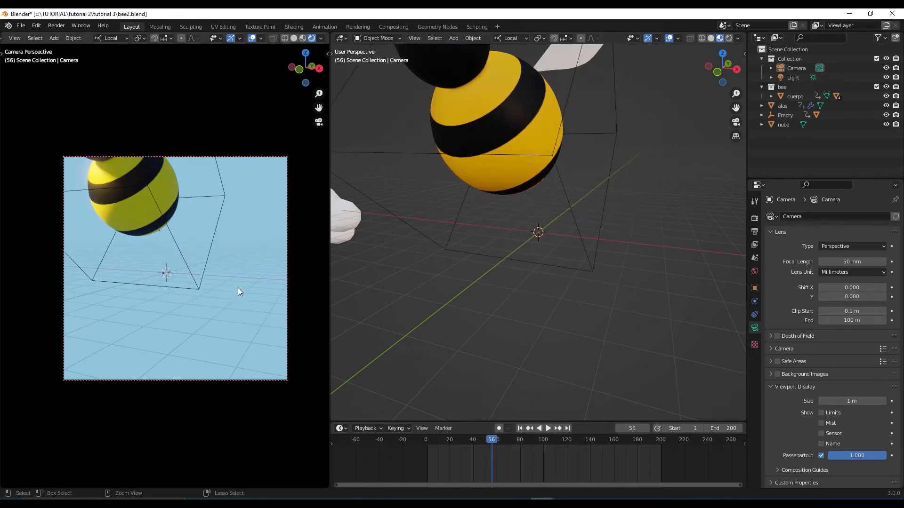
ctrl+middle_drag(238, 287, 239, 342)
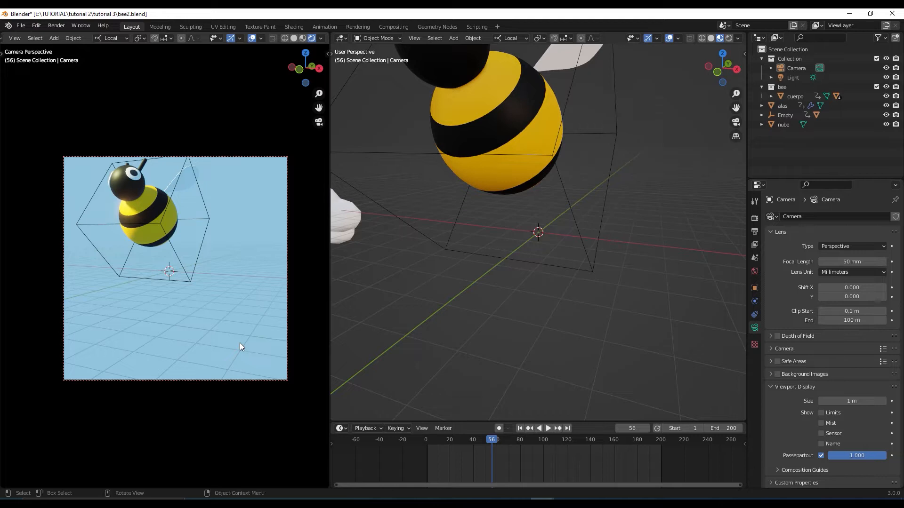
shift+middle_drag(228, 310, 243, 339)
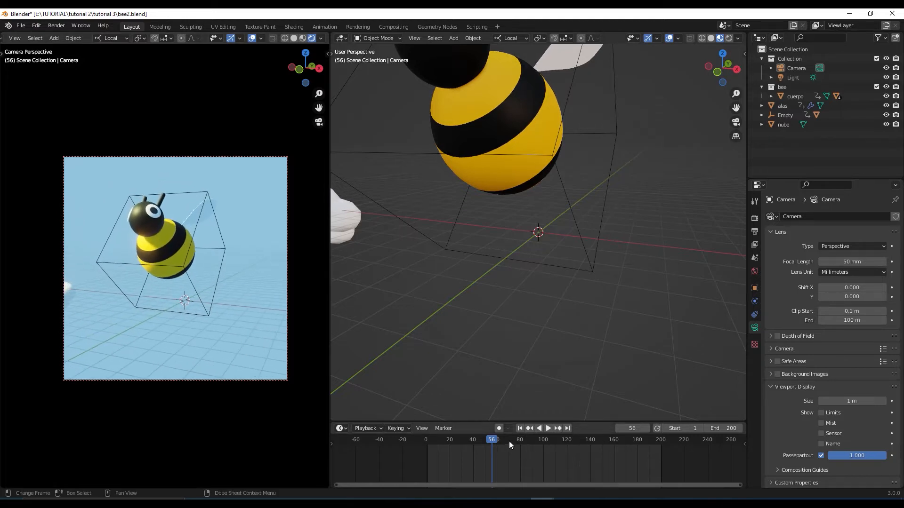
- Hide the camera viewport's overlays and, at frame 63, pan the locked camera upward until the bee is back inside the frame
drag(492, 438, 446, 441)
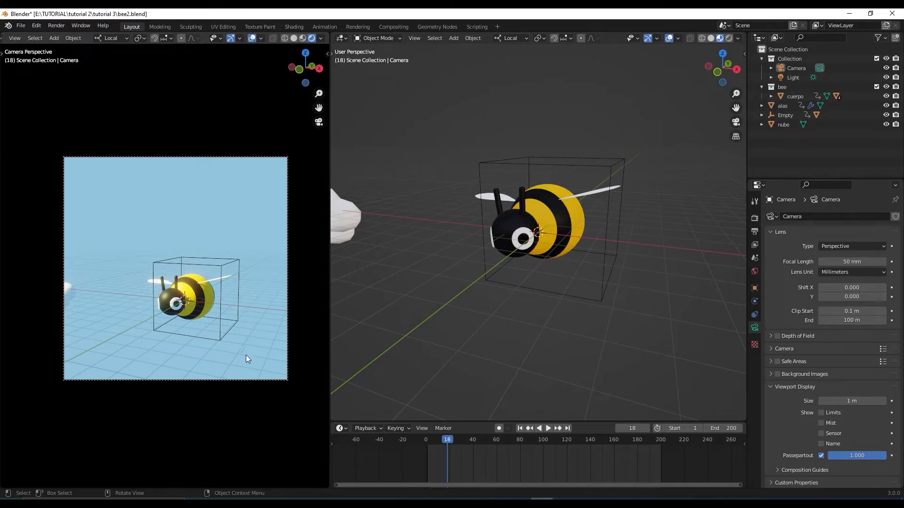
click(252, 38)
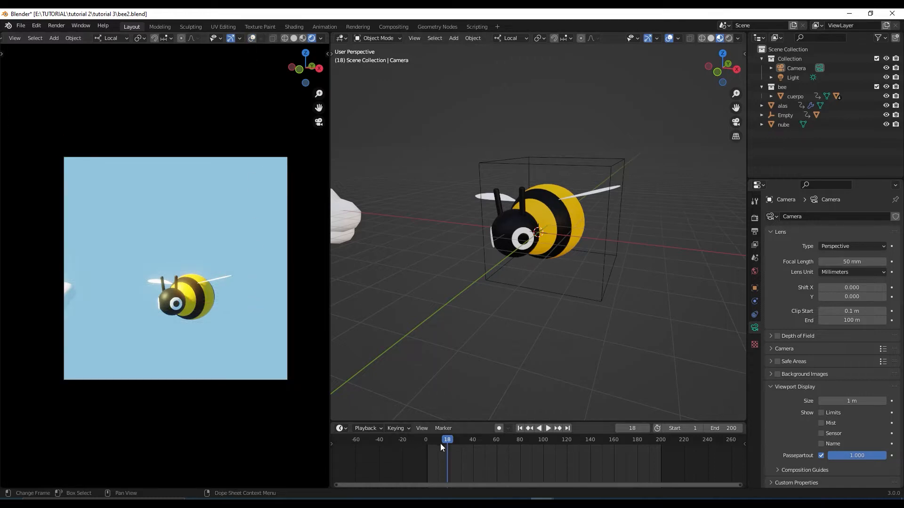
drag(453, 440, 500, 443)
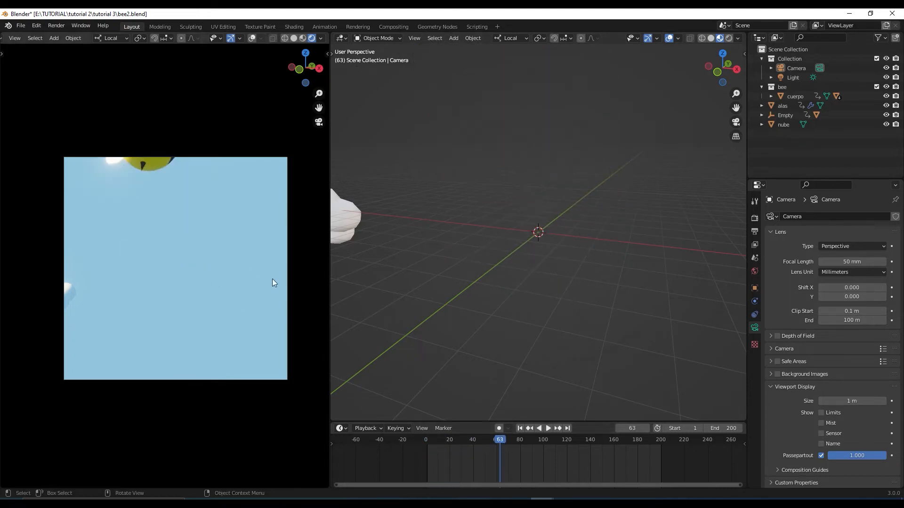
shift+middle_drag(221, 246, 236, 347)
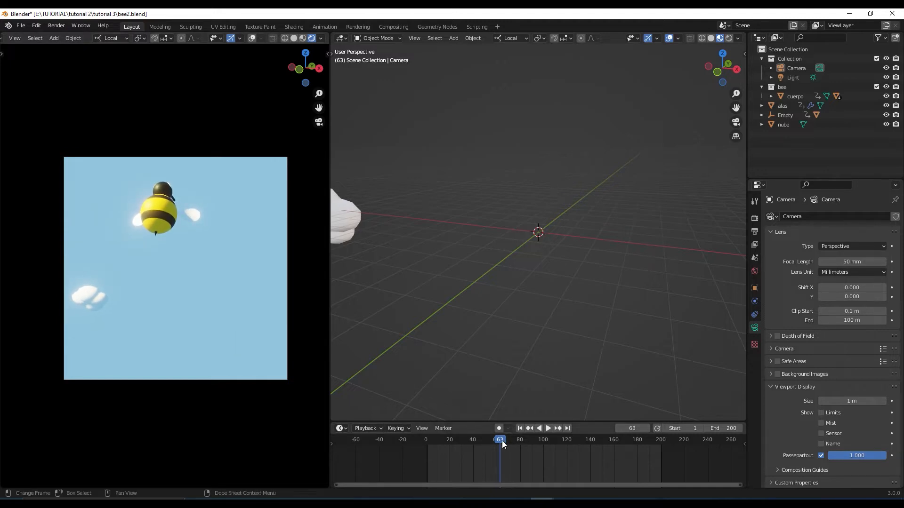
- Play the animation on from frame 63, stop at frame 124, and shift the locked camera sideways to centre the bee
key(space)
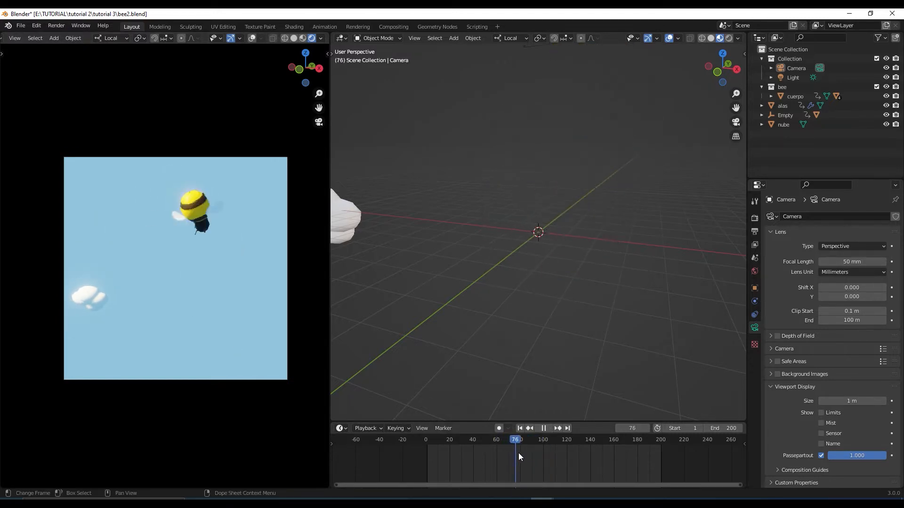
key(space)
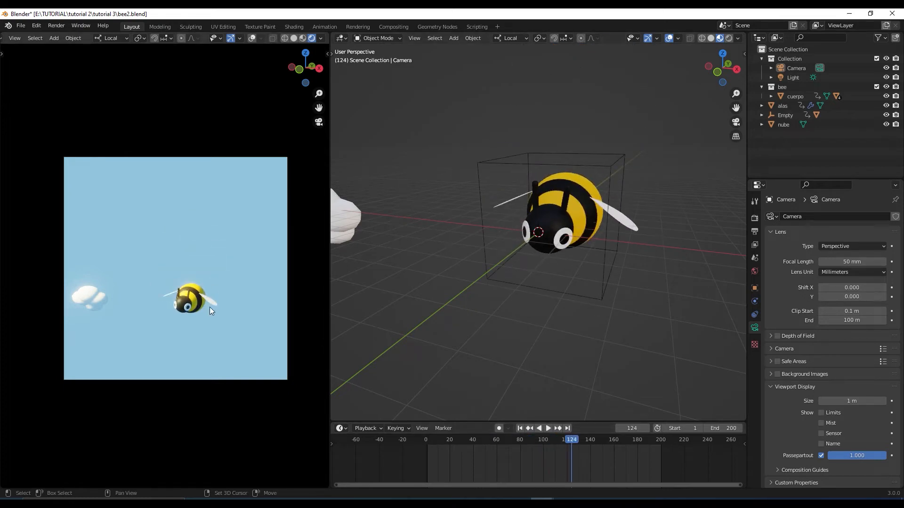
shift+middle_drag(210, 307, 196, 306)
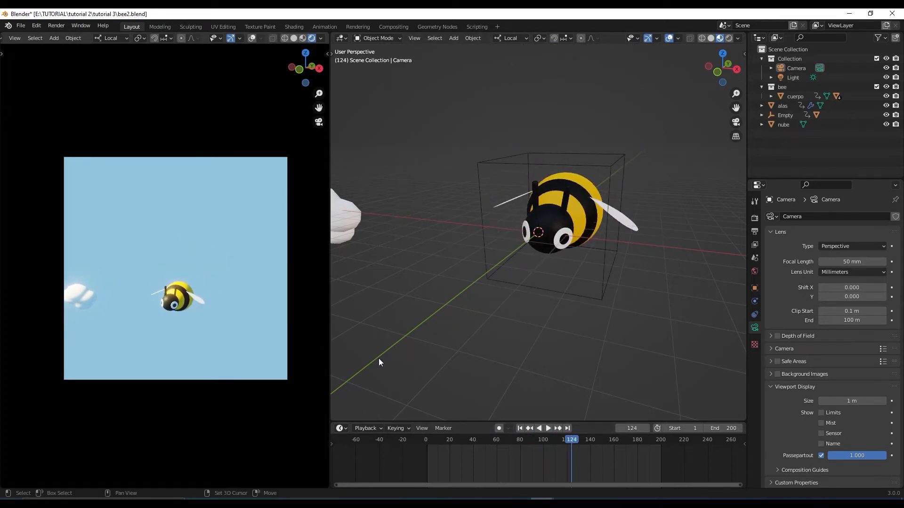
- Replay and scrub the loop between about frames 70 and 110, orbiting the locked camera slightly to refine the bee's framing
key(space)
click(506, 444)
drag(506, 444, 555, 452)
key(space)
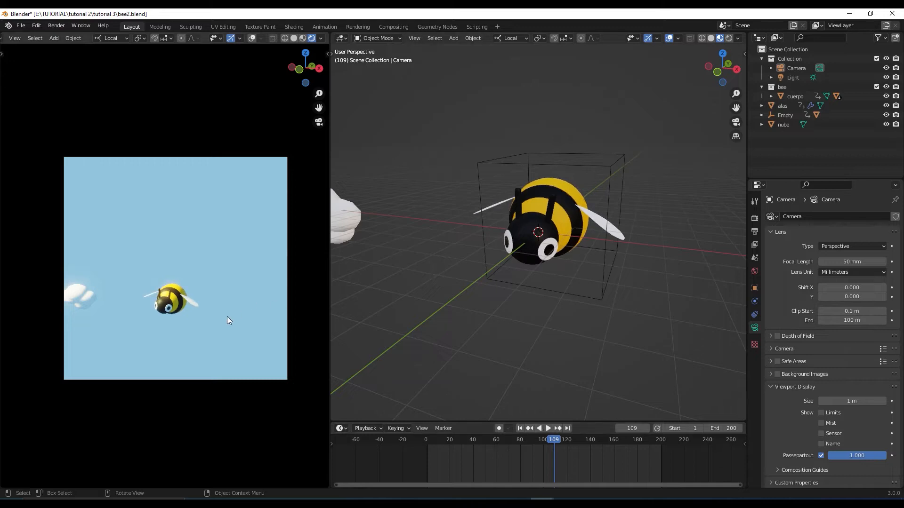
middle_drag(225, 319, 222, 310)
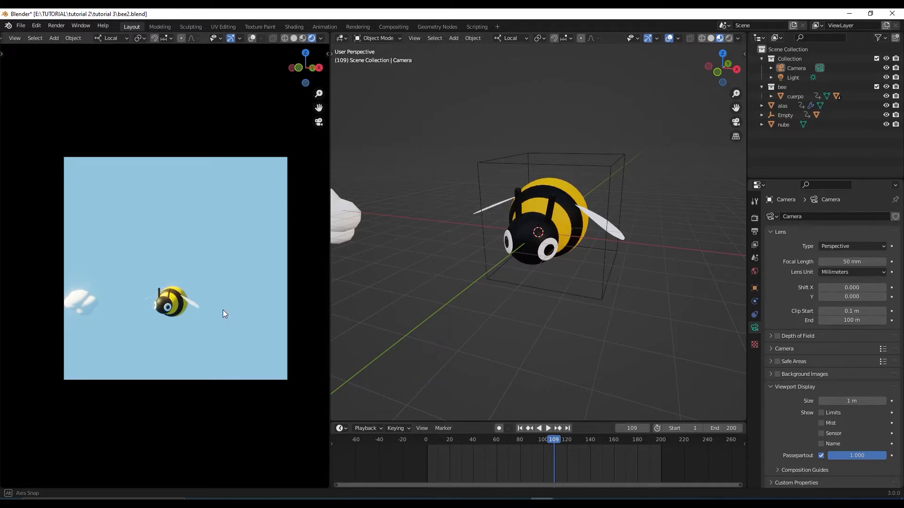
click(539, 428)
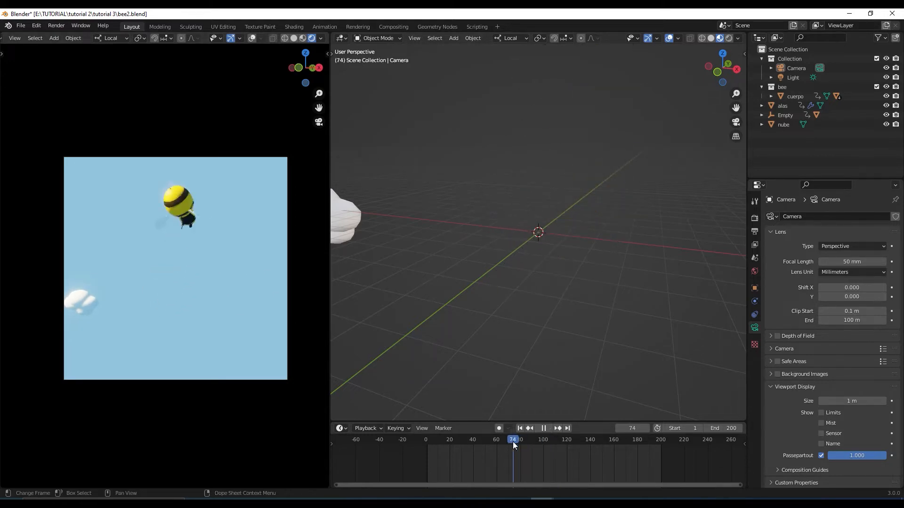
drag(512, 441, 555, 451)
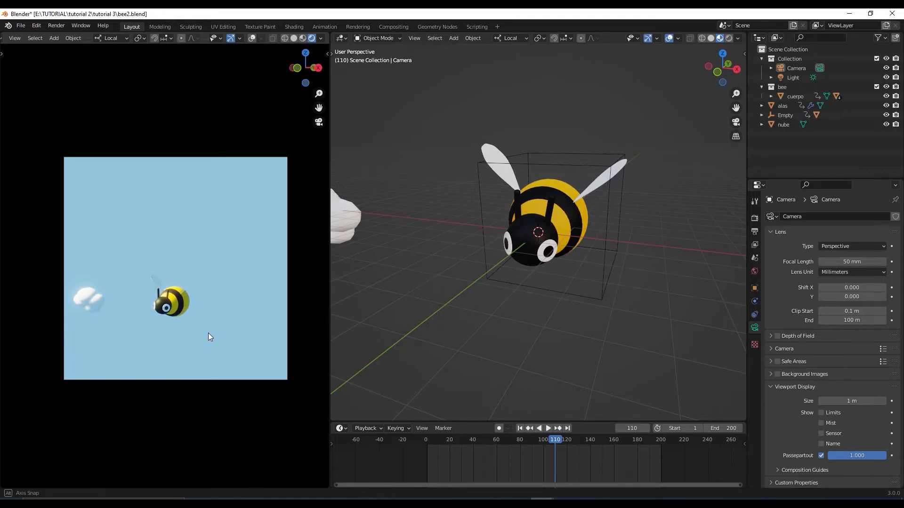
- Play the animation on to frame 114 and nudge the locked camera so the bee sits slightly higher in the frame
mouse_move(559, 438)
mouse_down()
mouse_move(427, 448)
mouse_move(560, 450)
mouse_up()
key(space)
key(space)
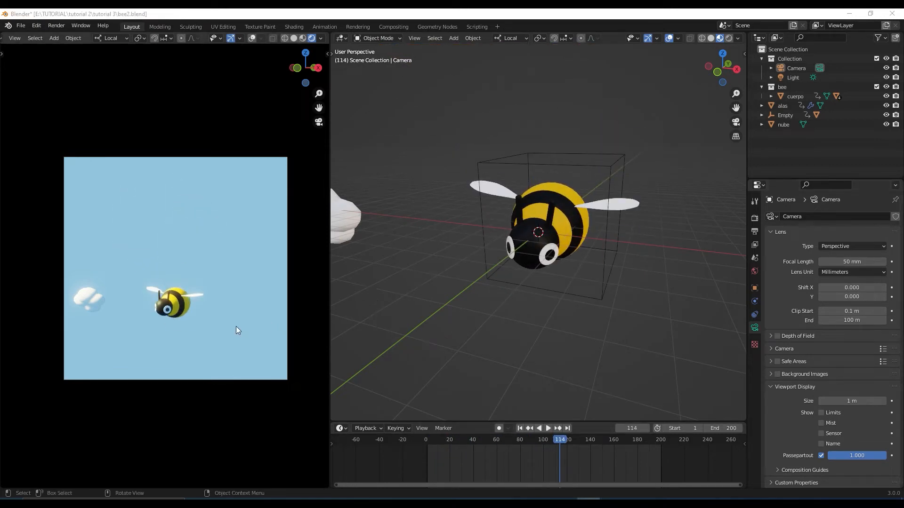
mouse_move(235, 326)
middle_down()
mouse_move(235, 313)
mouse_move(238, 334)
mouse_move(236, 321)
middle_up()
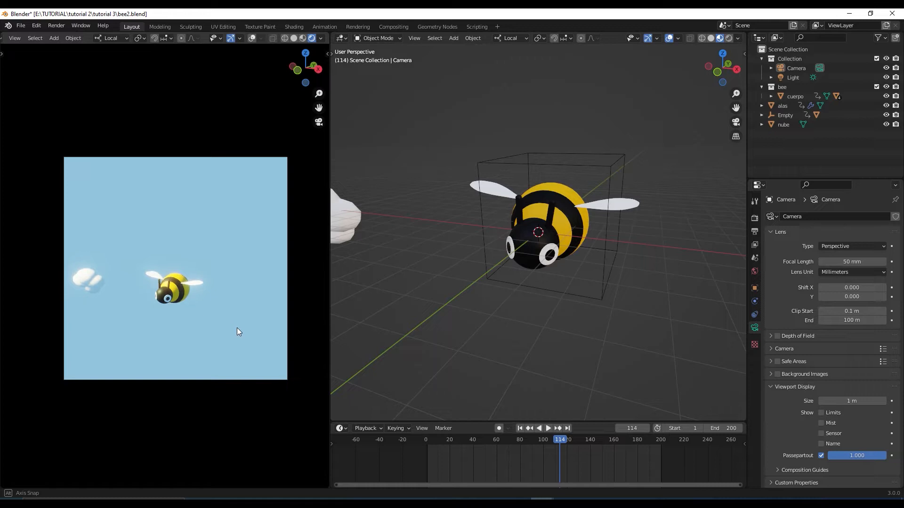
- Duplicate the cloud in top view and place the copy on the other side of the bee, farther back along Y
click(581, 293)
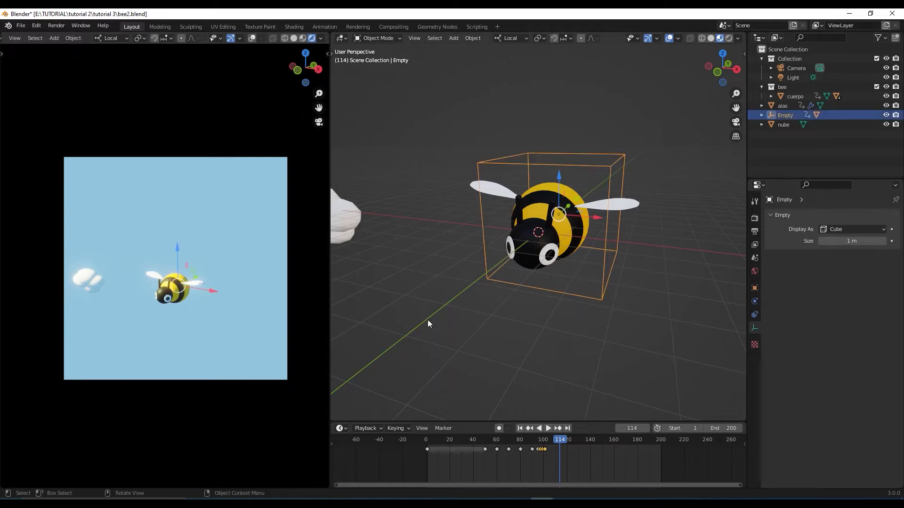
click(352, 229)
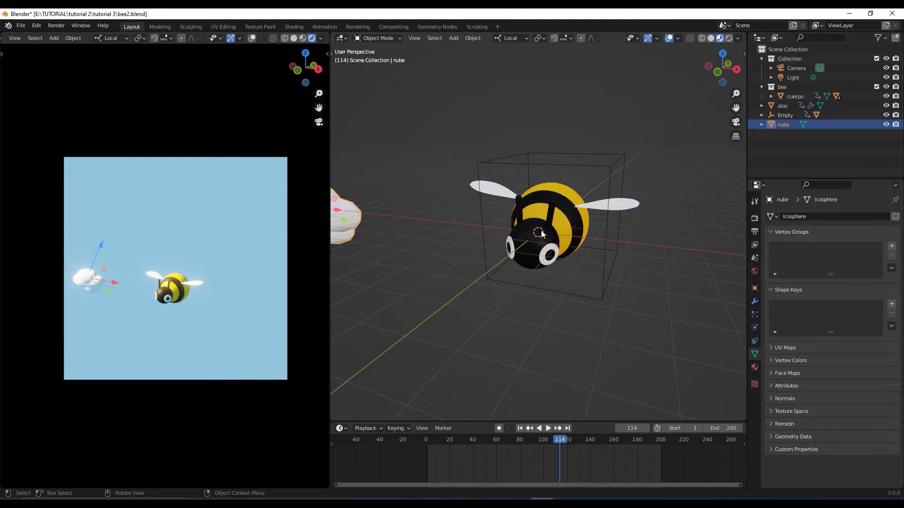
click(530, 331)
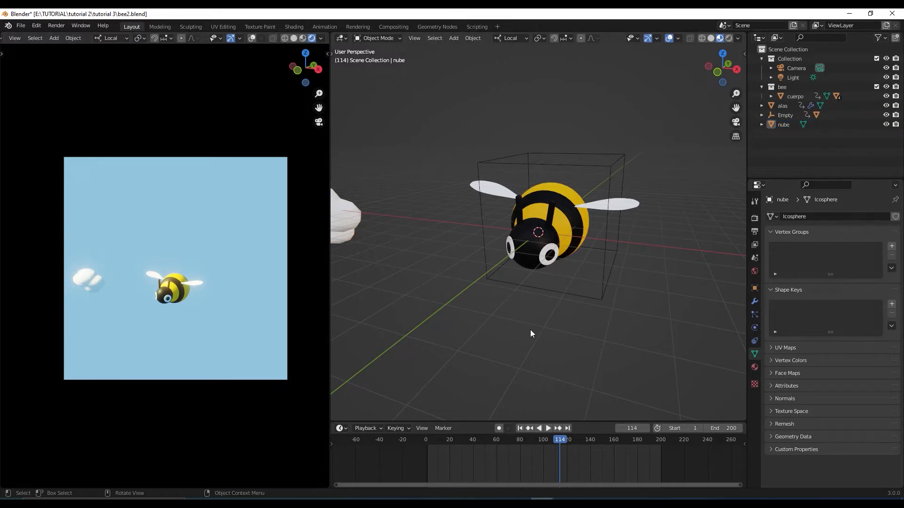
key(KP_7)
scroll(470, 270, down, 4)
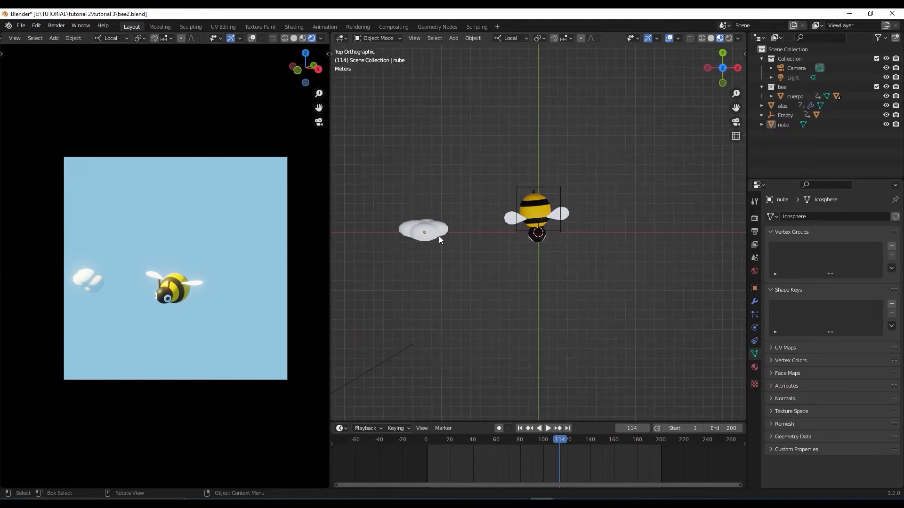
click(438, 234)
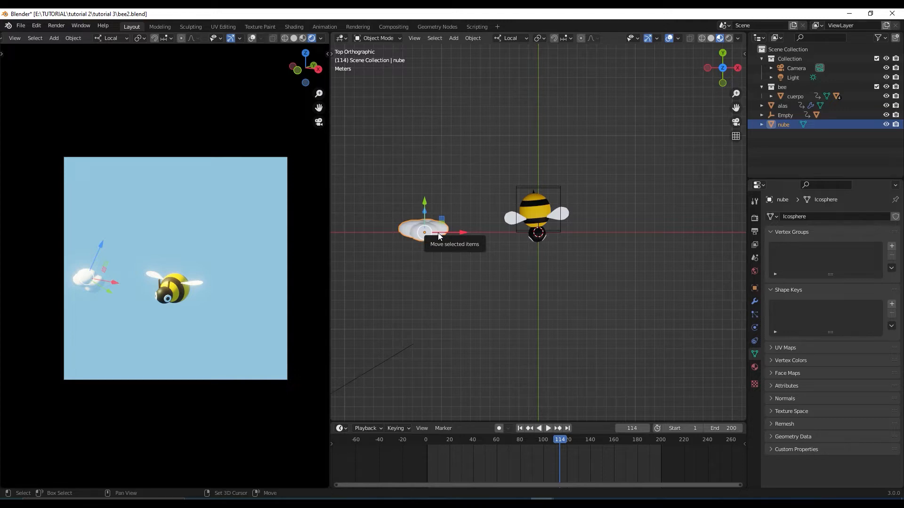
key(shift+d)
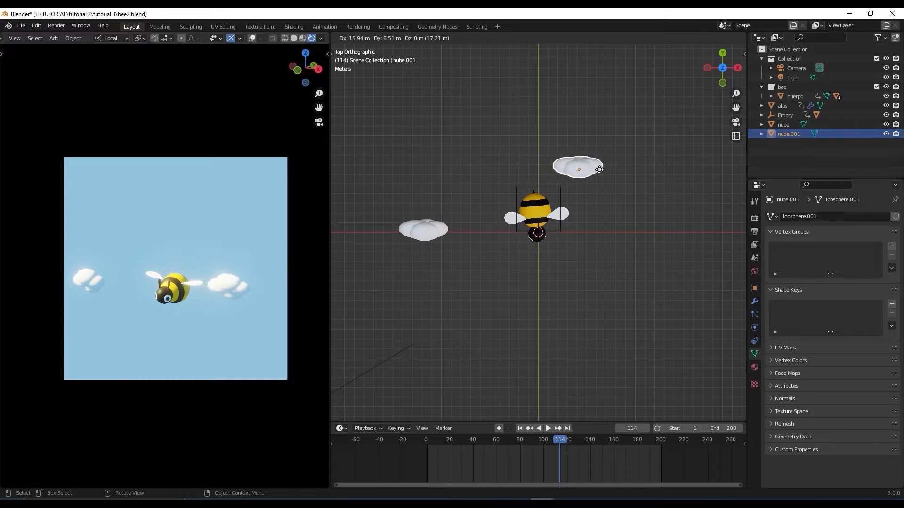
click(607, 169)
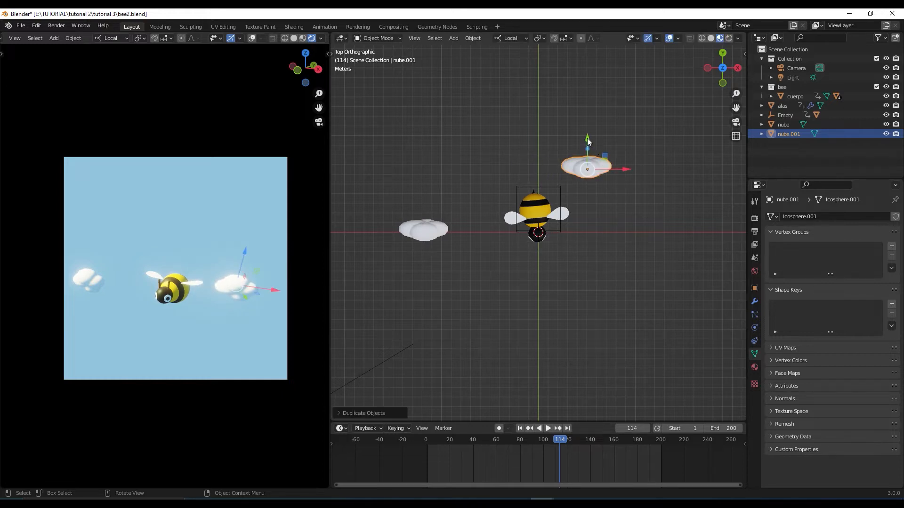
drag(586, 138, 582, 96)
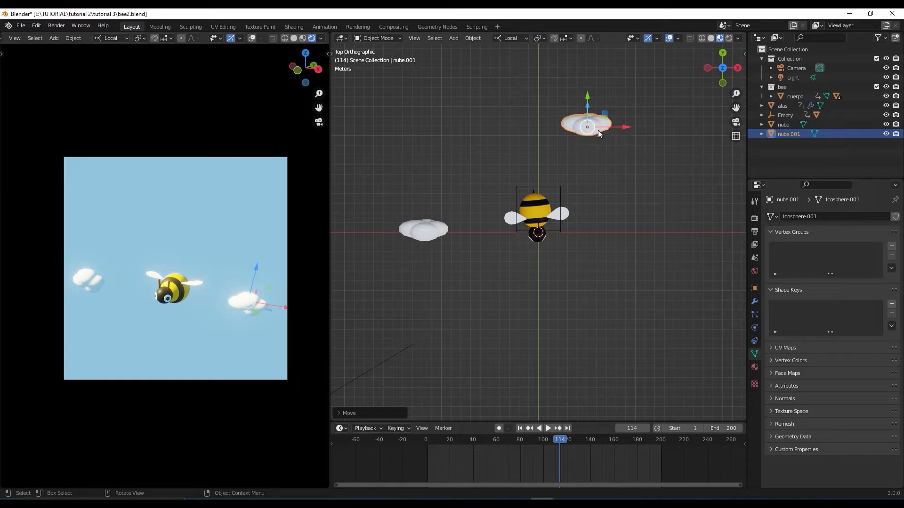
- Duplicate the back cloud, place the copy in front of the bee on the same side, and rotate it slightly
key(shift+d)
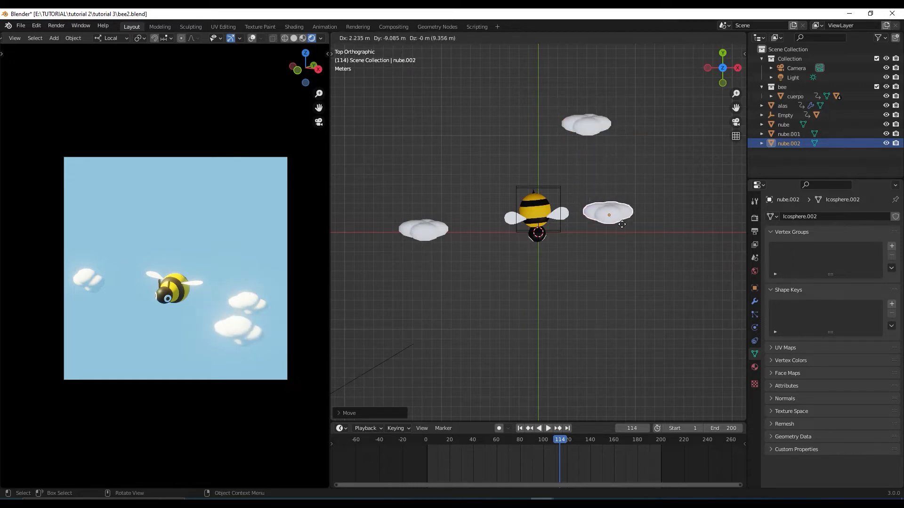
click(634, 290)
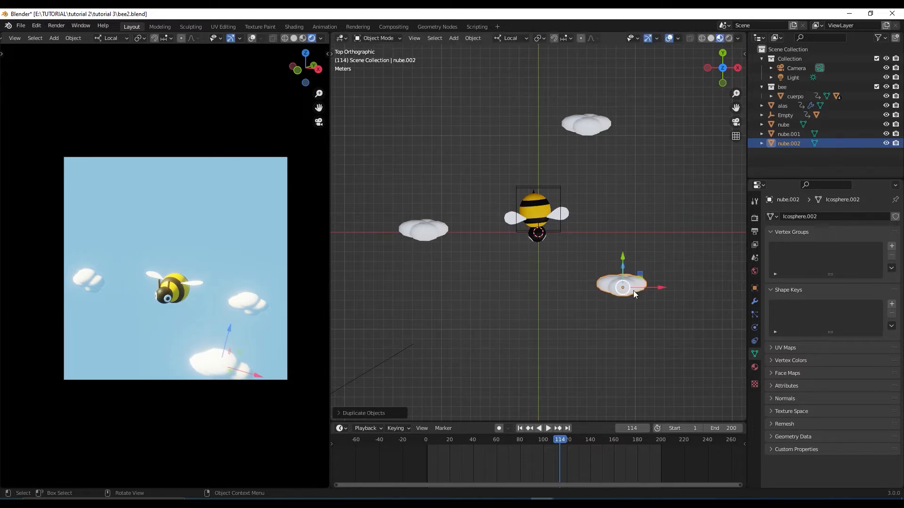
key(r)
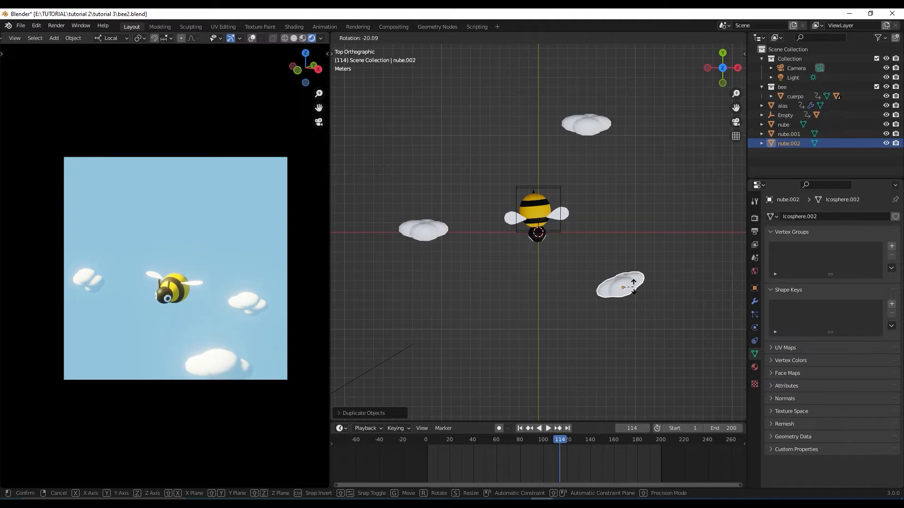
click(633, 287)
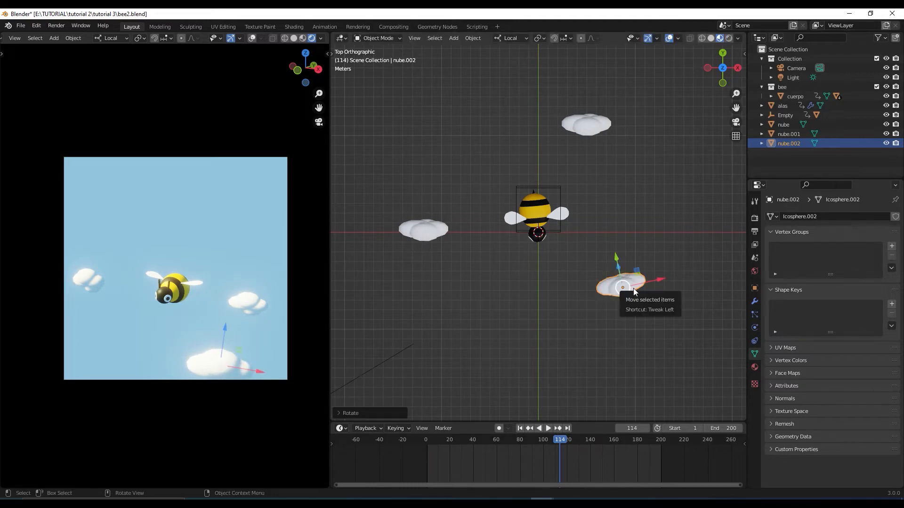
key(shift+space)
key(r)
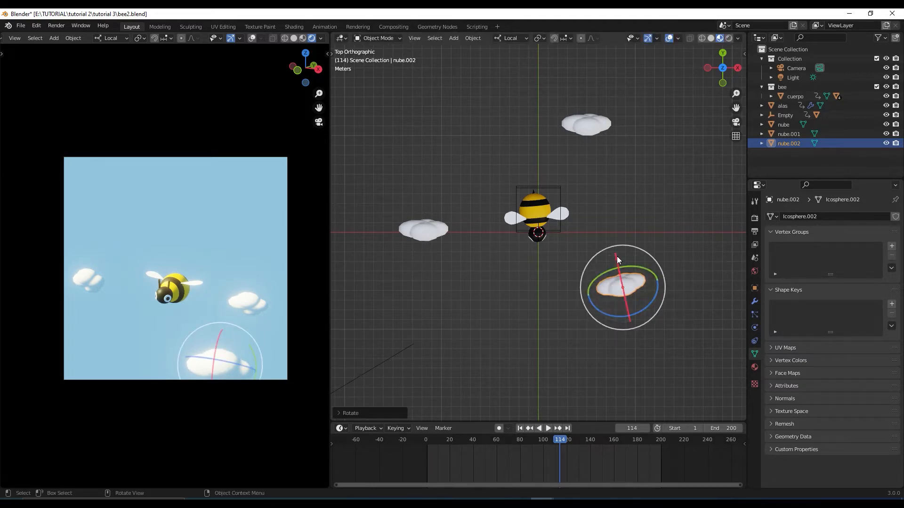
drag(616, 259, 614, 254)
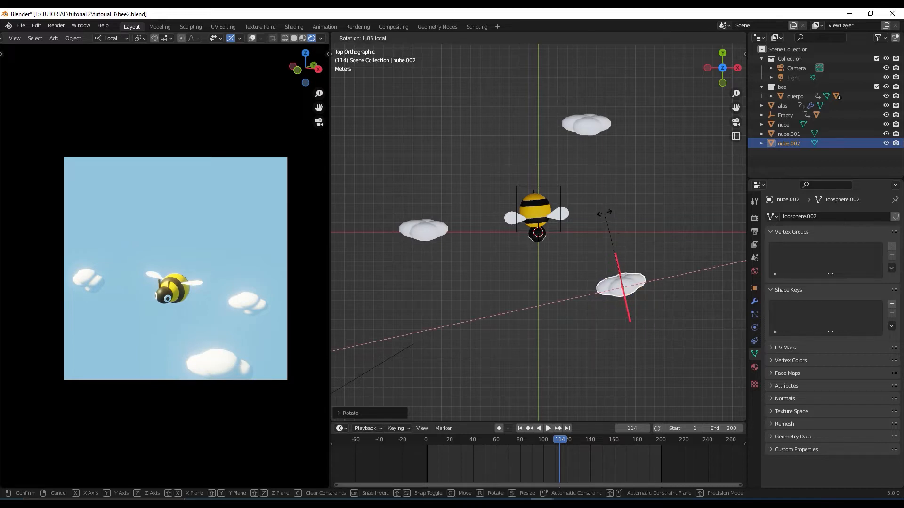
drag(605, 214, 606, 215)
click(597, 366)
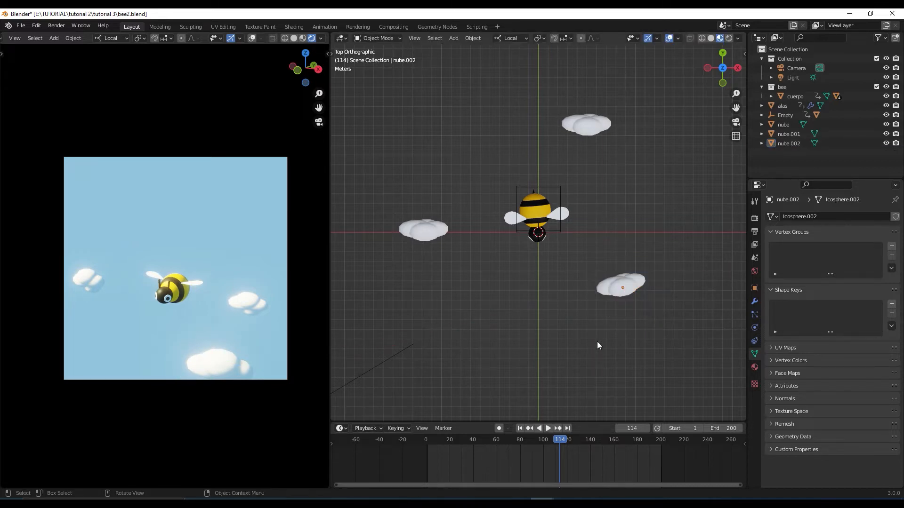
- Switch the transform orientation to Global and raise the front cloud along Z so it sits higher in the camera frame
middle_drag(597, 342, 550, 263)
click(581, 319)
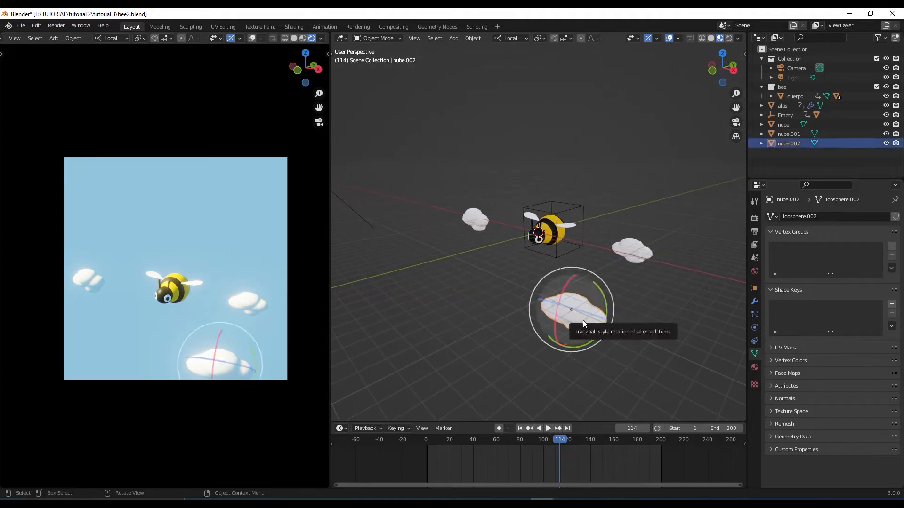
key(shift+space)
click(580, 294)
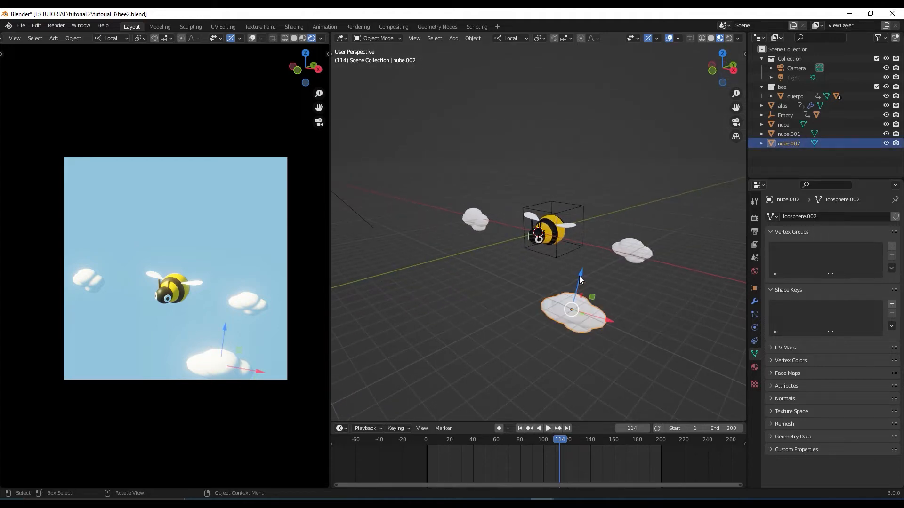
click(517, 40)
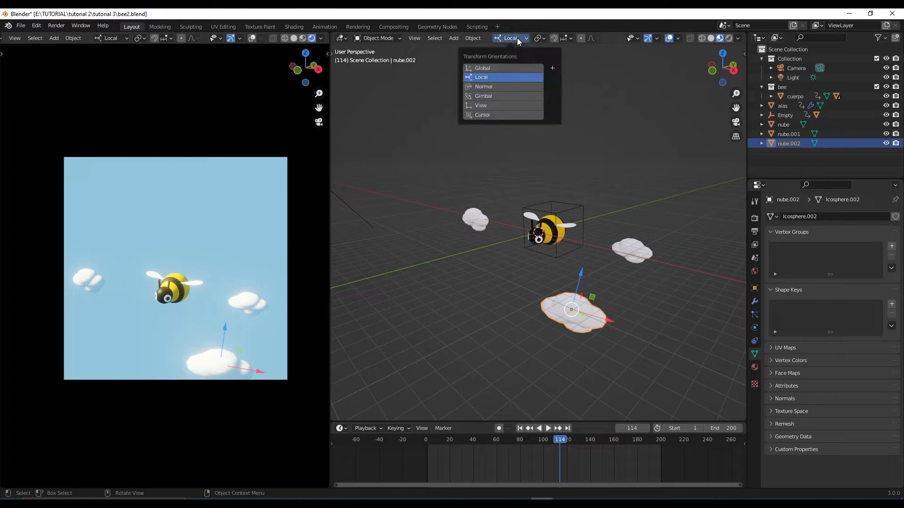
click(516, 65)
drag(572, 271, 567, 246)
- Move the cloud copy behind the bee farther back and higher, and scale it up uniformly
click(630, 256)
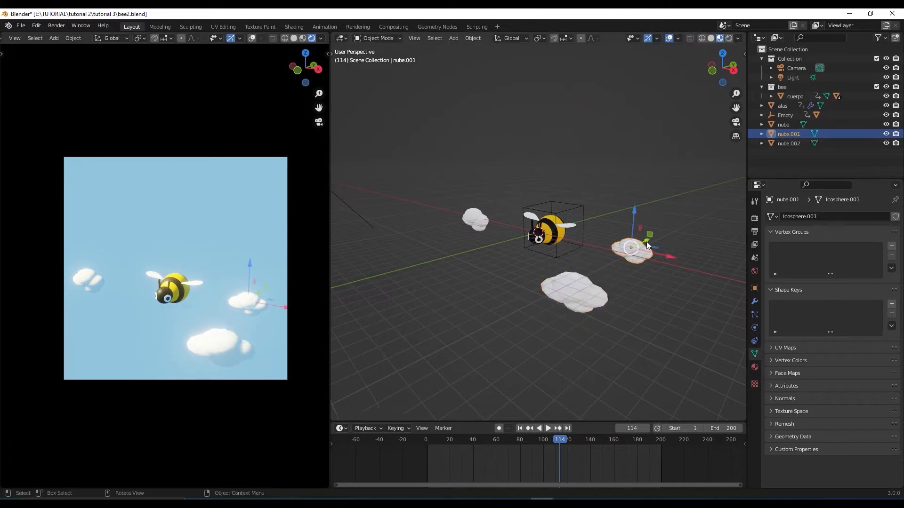
drag(647, 245, 655, 153)
key(shift+space)
key(s)
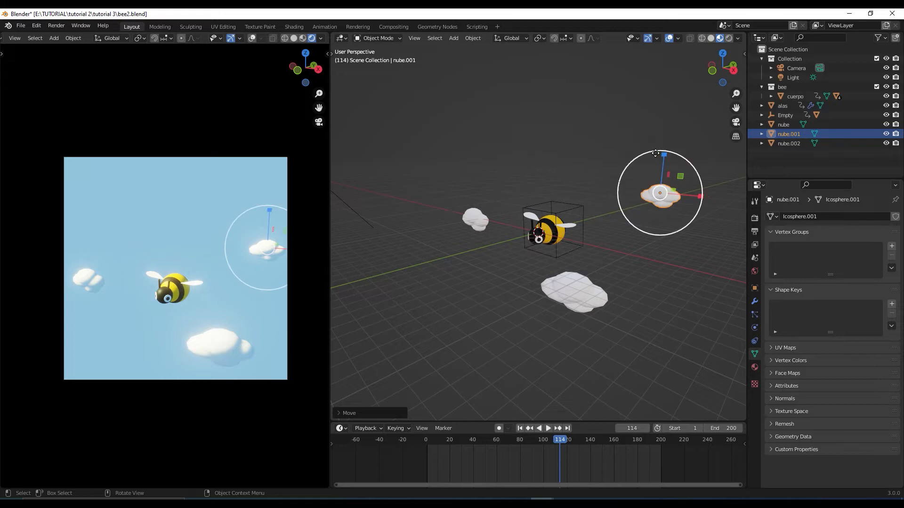
drag(696, 175, 738, 179)
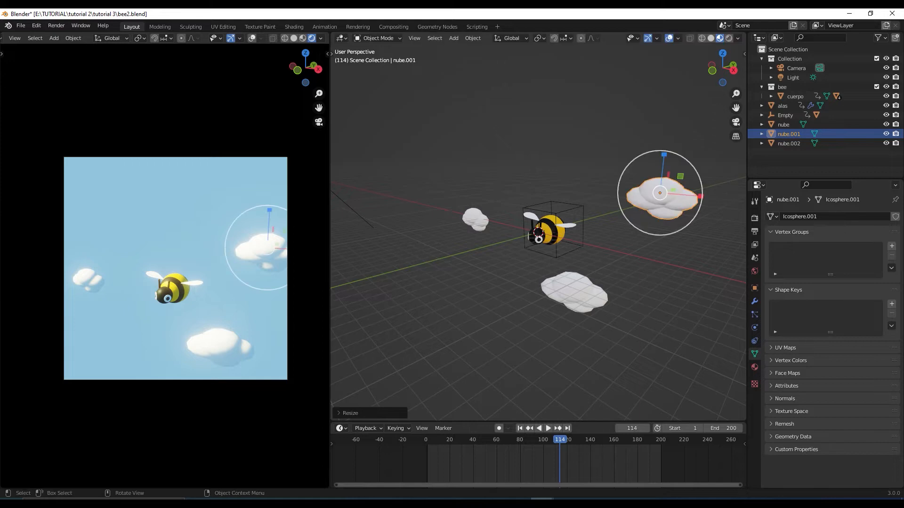
- Scale the front cloud up slightly and move it along the global X axis, away from the bee
click(580, 309)
drag(614, 276, 621, 271)
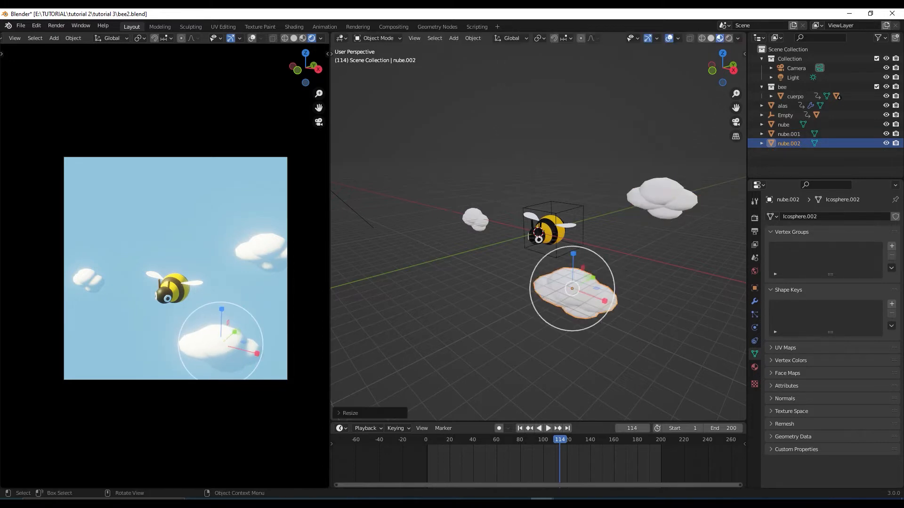
key(shift+space)
key(g)
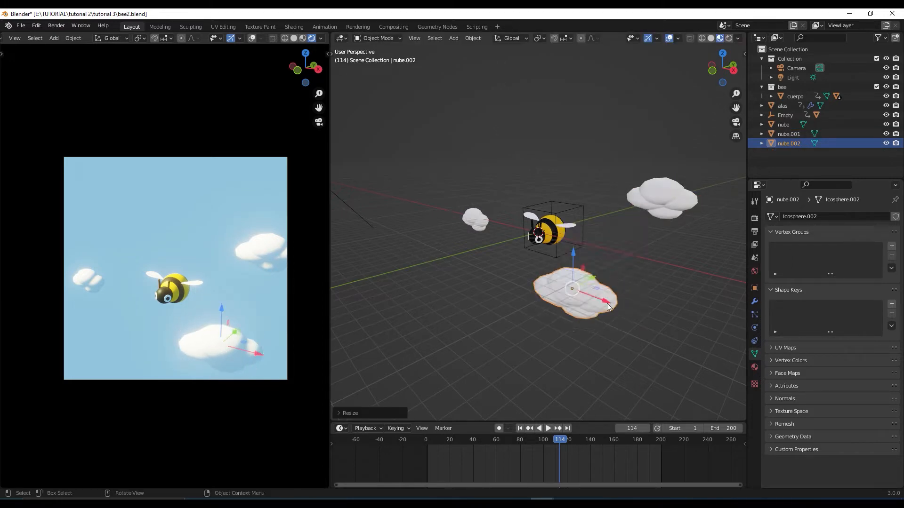
mouse_move(609, 301)
mouse_down()
mouse_move(640, 308)
mouse_move(623, 298)
mouse_up()
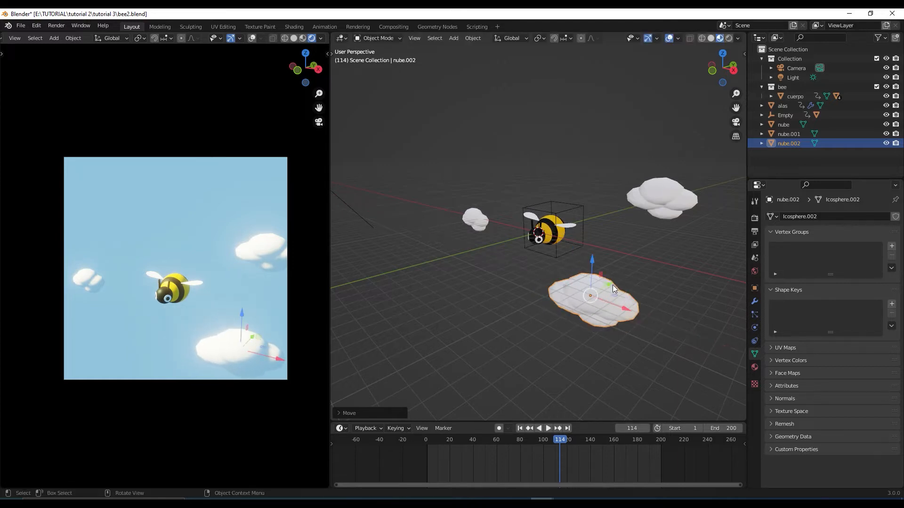
- Replay the animation to frame 103, then move the original small cloud about 4.3 m along Y and about -5.4 m along X
drag(563, 438, 506, 441)
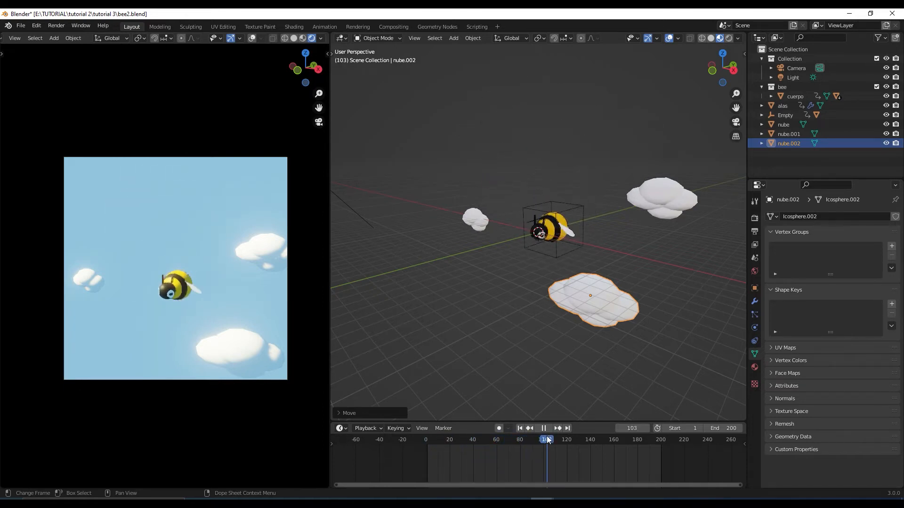
key(space)
click(481, 215)
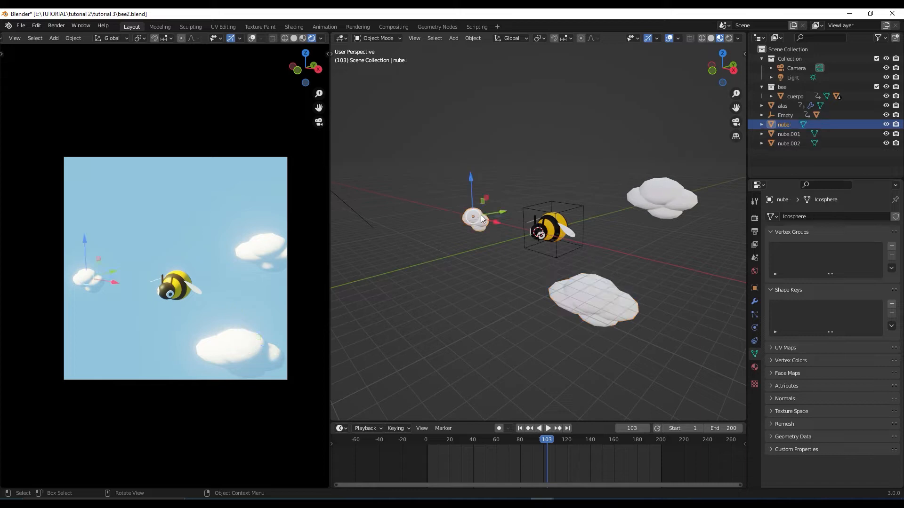
key(g)
key(y)
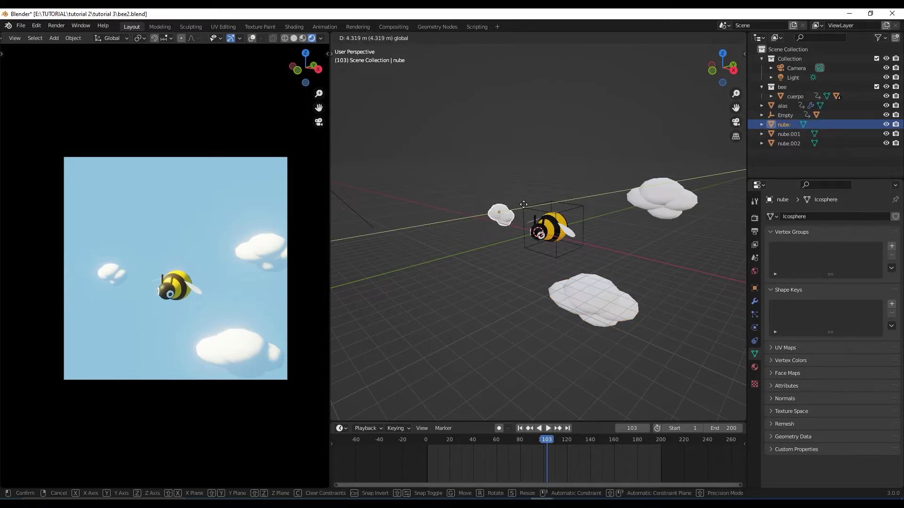
click(514, 213)
key(g)
key(x)
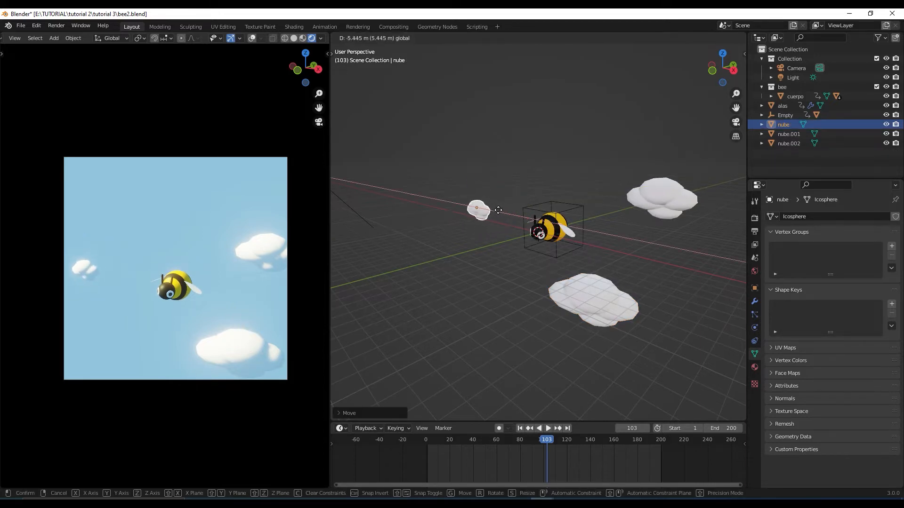
click(502, 233)
- Duplicate the small cloud, place the copy behind the bee in top view, and raise it about 13 m along Z
key(KP_7)
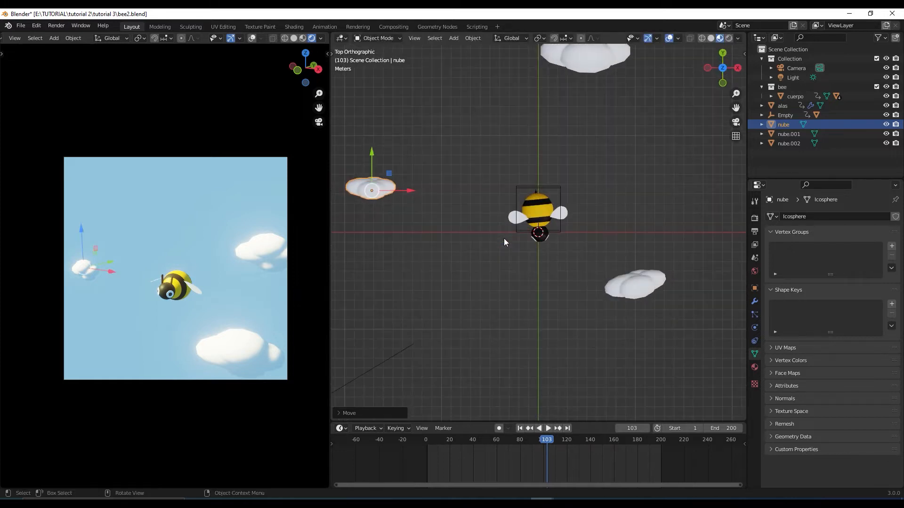
shift+middle_drag(463, 267, 541, 306)
key(shift+d)
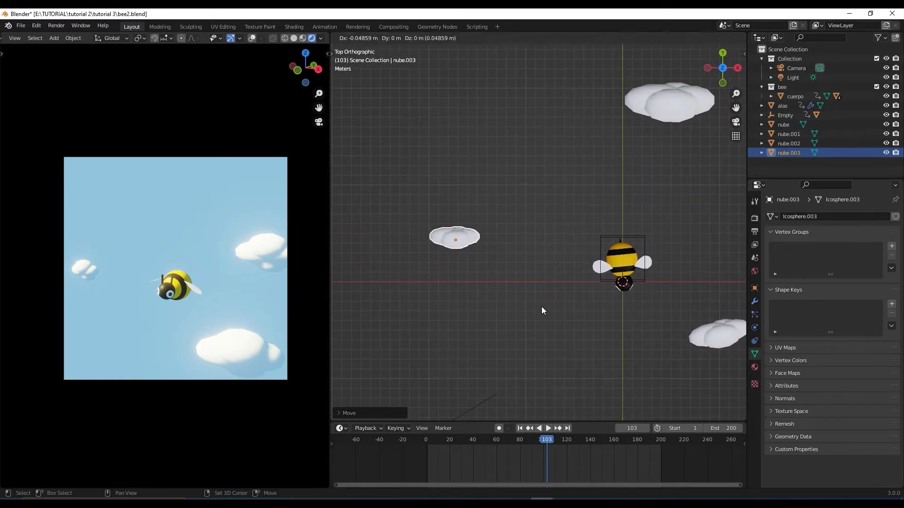
click(585, 150)
middle_drag(585, 193, 499, 147)
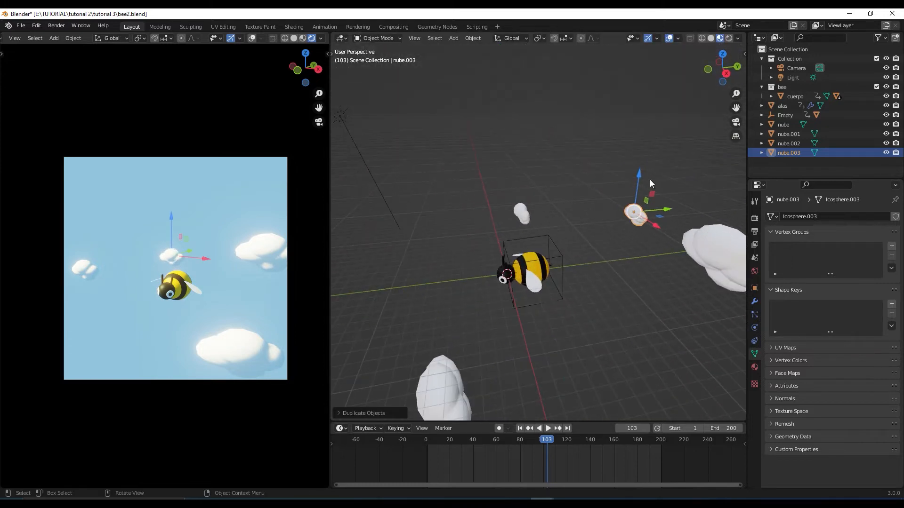
key(g)
key(z)
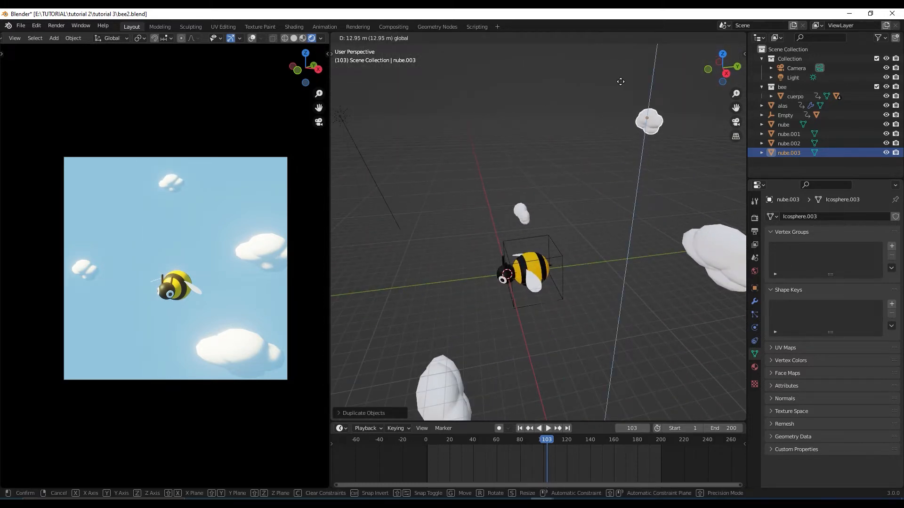
click(620, 81)
middle_drag(640, 193, 681, 222)
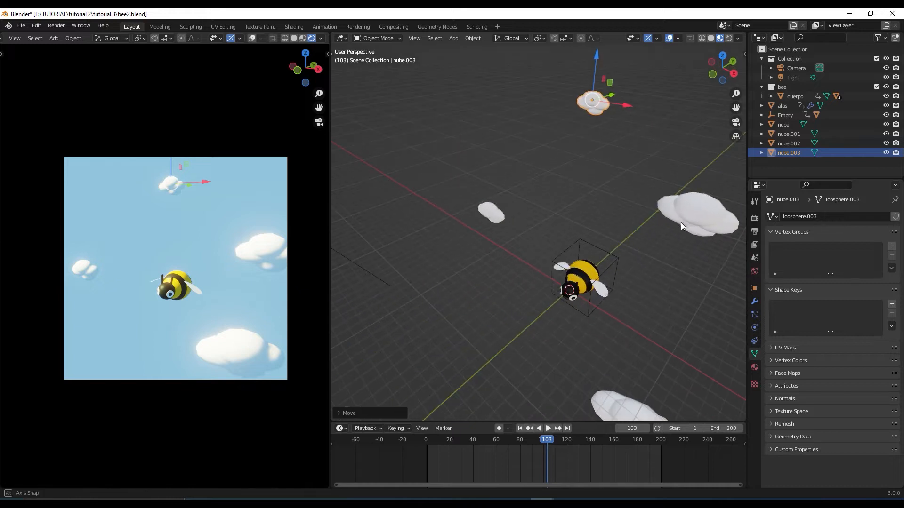
- Scale the high cloud behind the bee up uniformly to about 1.66 times its size
key(shift+space)
click(680, 222)
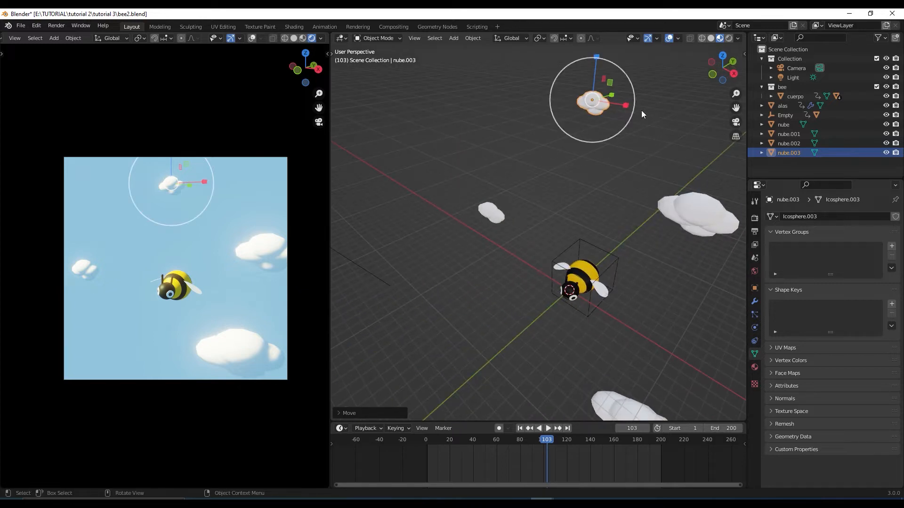
key(s)
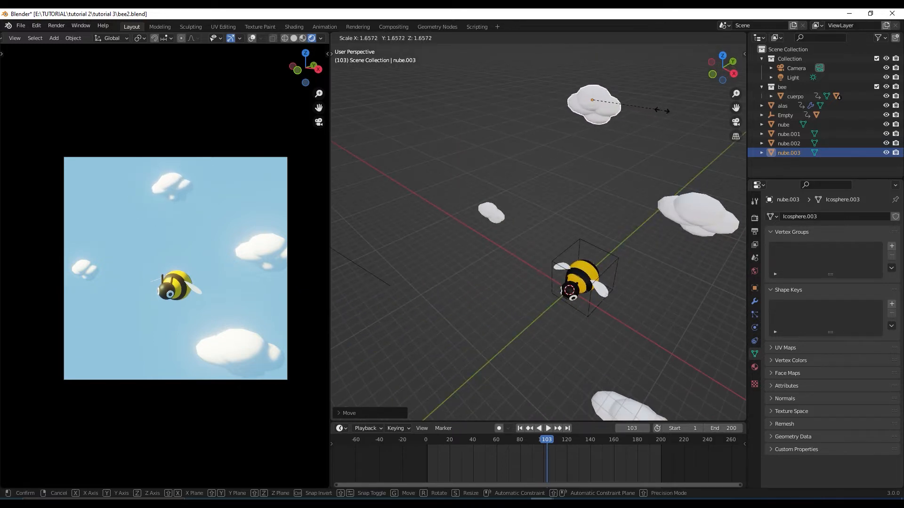
click(666, 115)
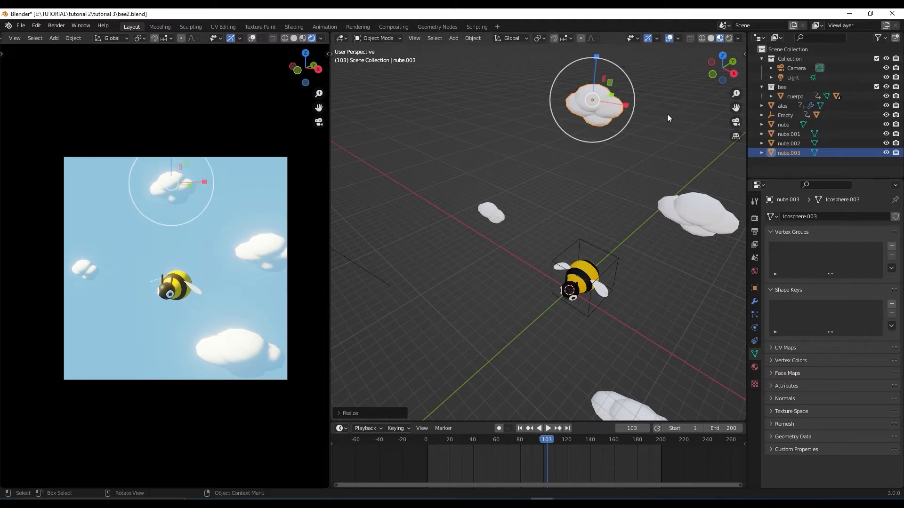
- Move the enlarged high cloud in the negative X direction and about 11.4 m farther back along Y
key(shift+space)
click(660, 120)
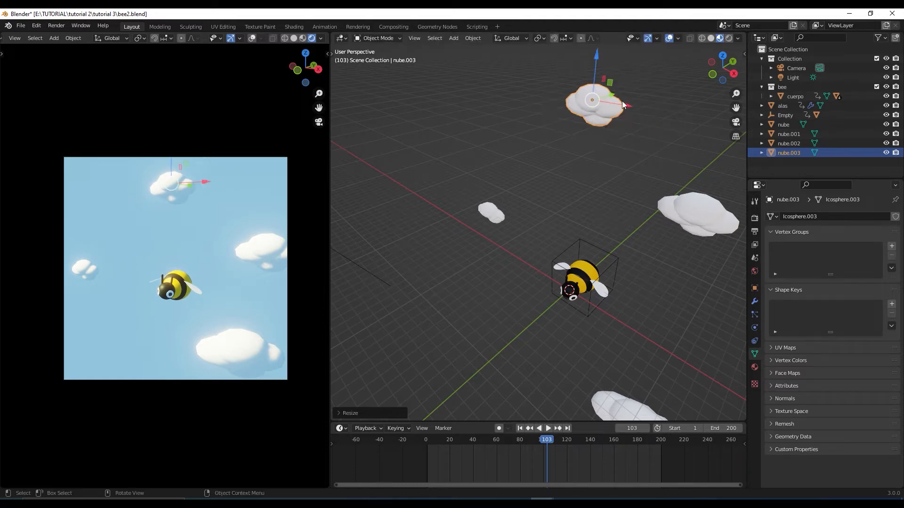
drag(621, 109, 570, 102)
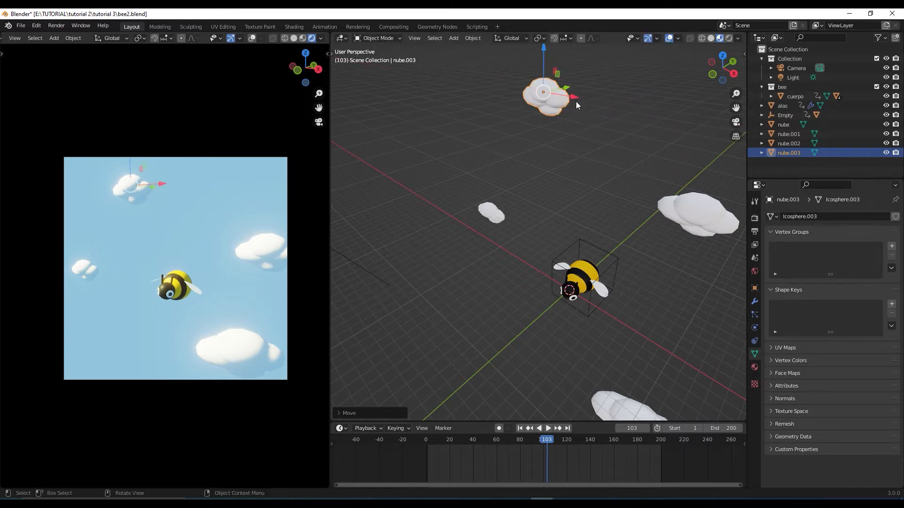
key(g)
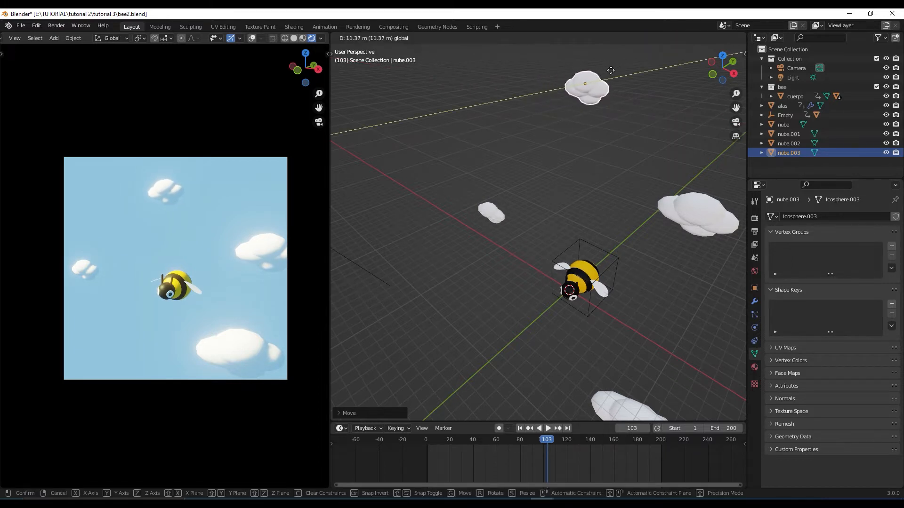
click(610, 71)
- Move the large front cloud about 0.4 m along X and about -1.7 m along Y
click(634, 408)
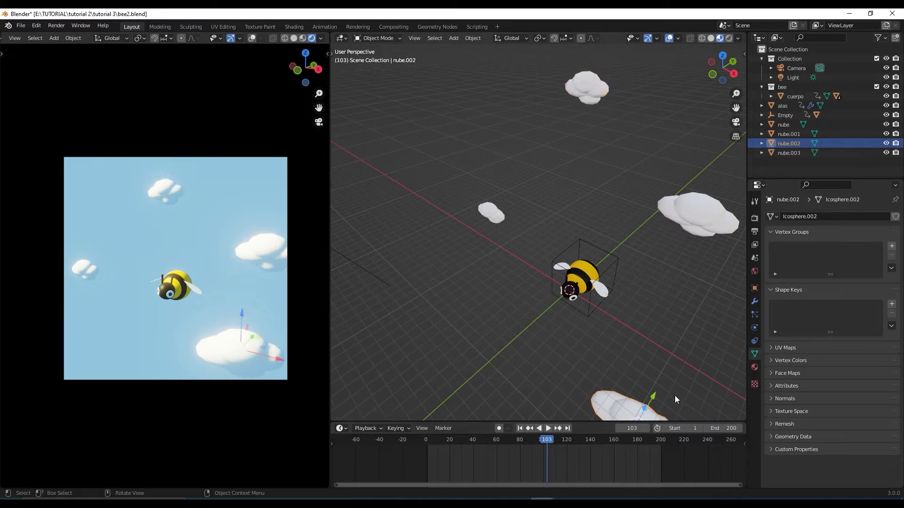
middle_drag(671, 380, 640, 288)
key(g)
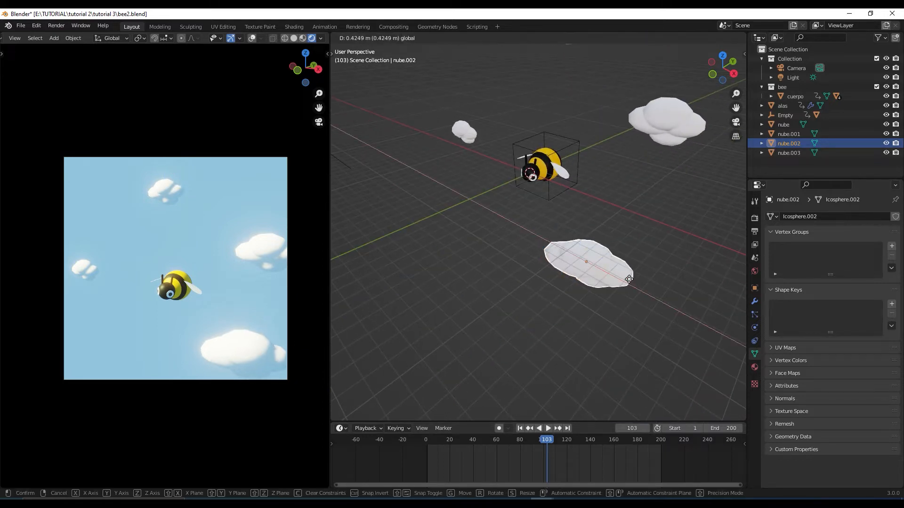
click(632, 284)
key(g)
key(y)
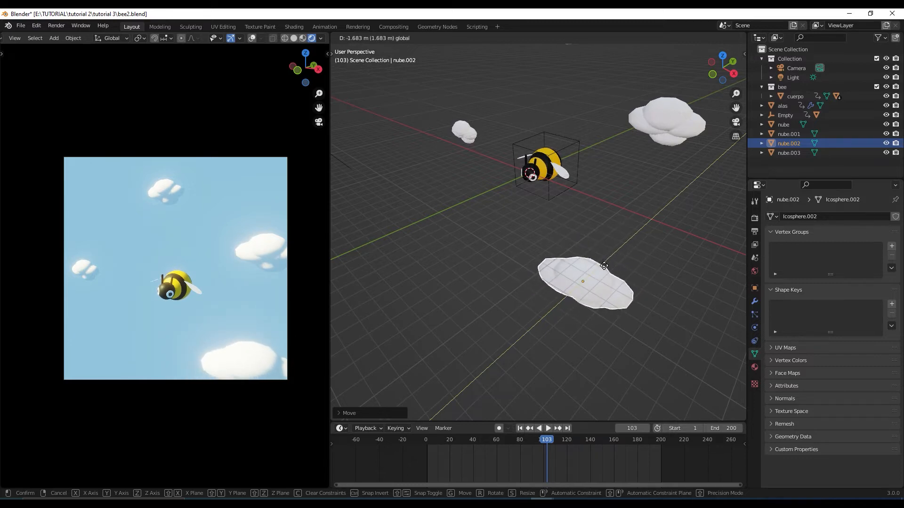
click(604, 268)
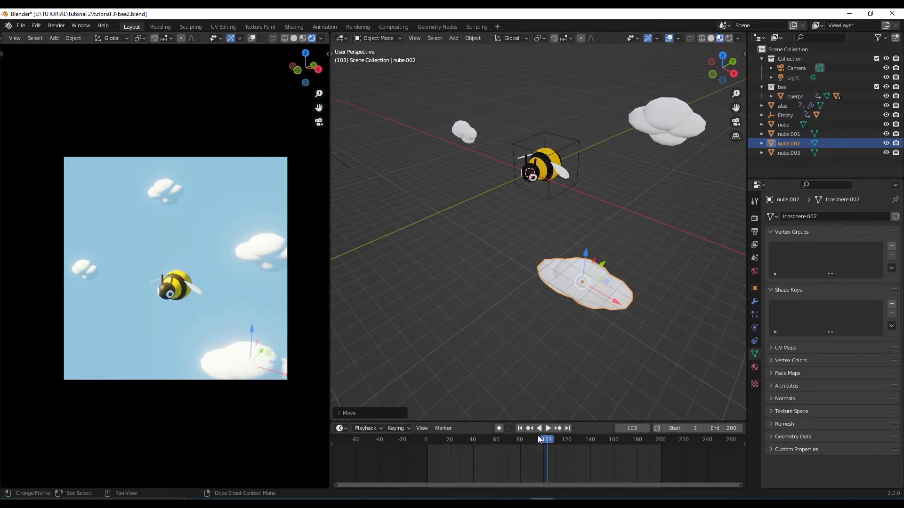
- Preview the flight from frame 46 to frame 101, panning and orbiting the camera slightly to reframe the bee and clouds
key(space)
drag(541, 440, 479, 451)
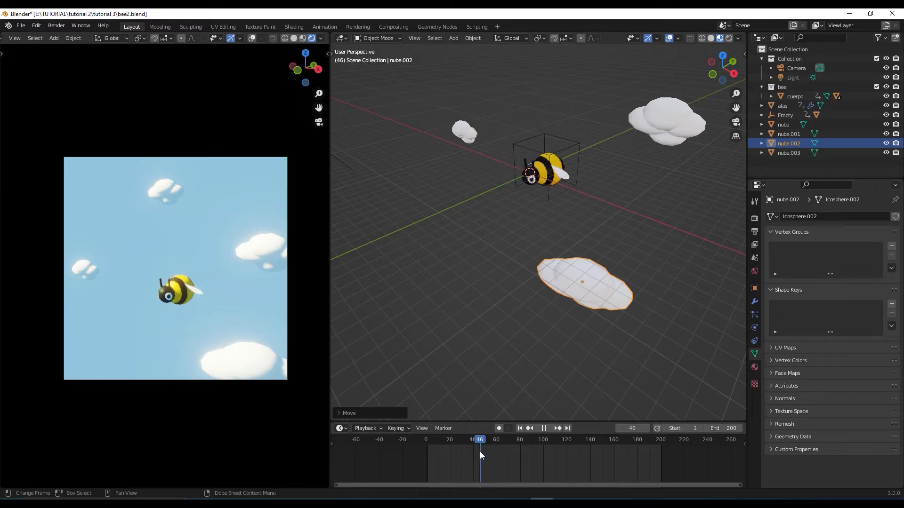
key(space)
shift+middle_drag(219, 295, 215, 302)
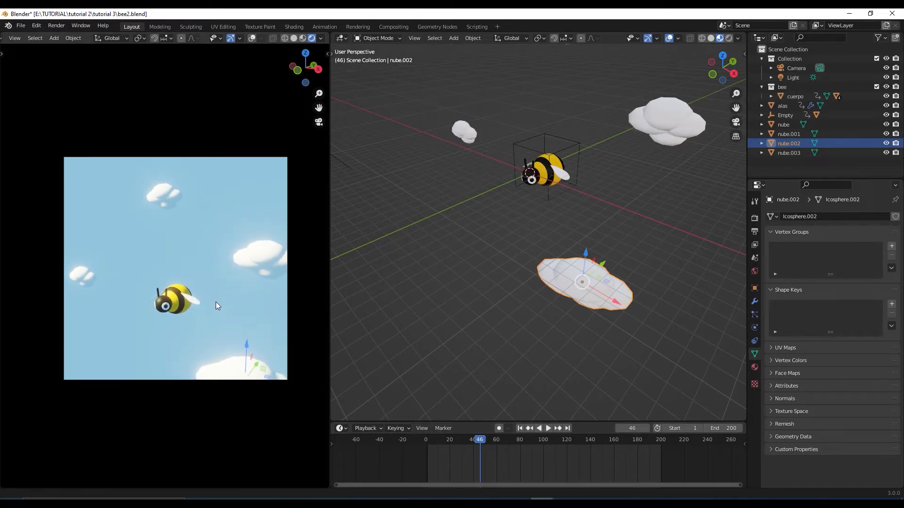
key(space)
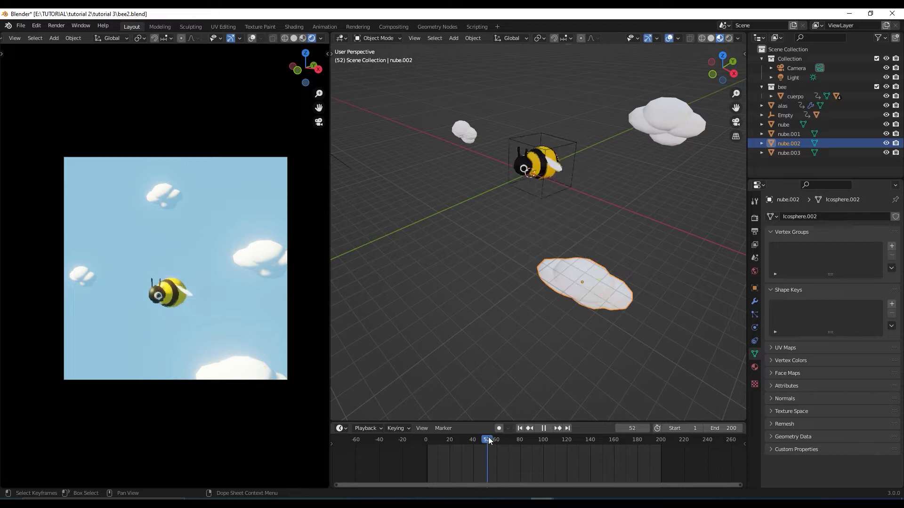
key(space)
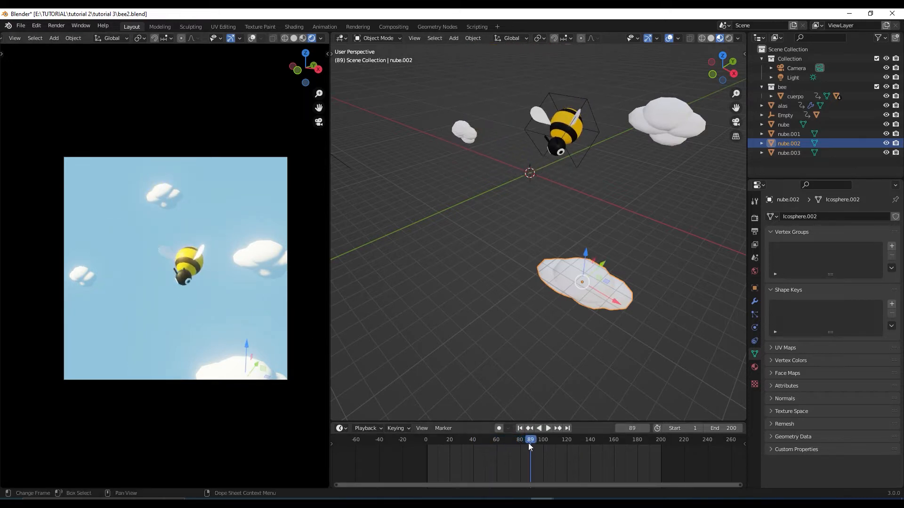
drag(529, 446, 544, 440)
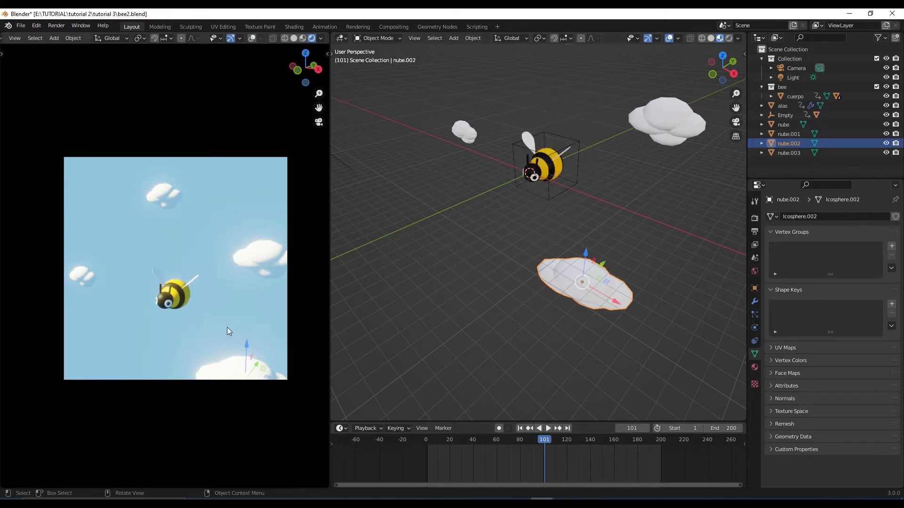
middle_drag(226, 327, 223, 321)
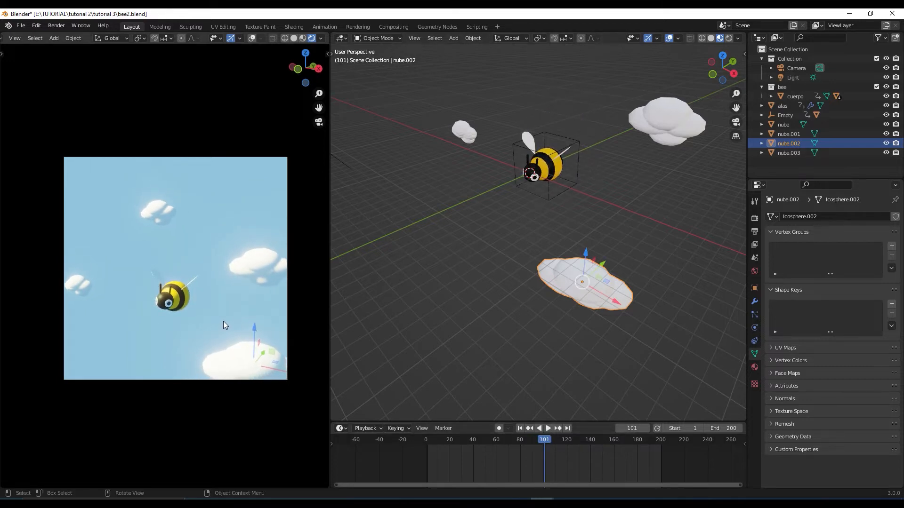
- Lower the large front cloud slightly along Z and shift it a little in the positive X direction
drag(603, 264, 604, 265)
key(g)
key(z)
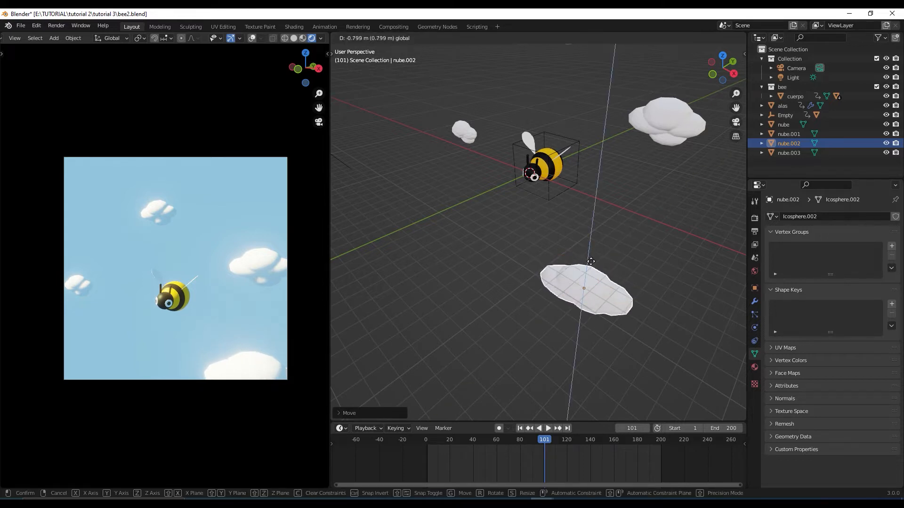
click(609, 269)
drag(607, 278, 615, 270)
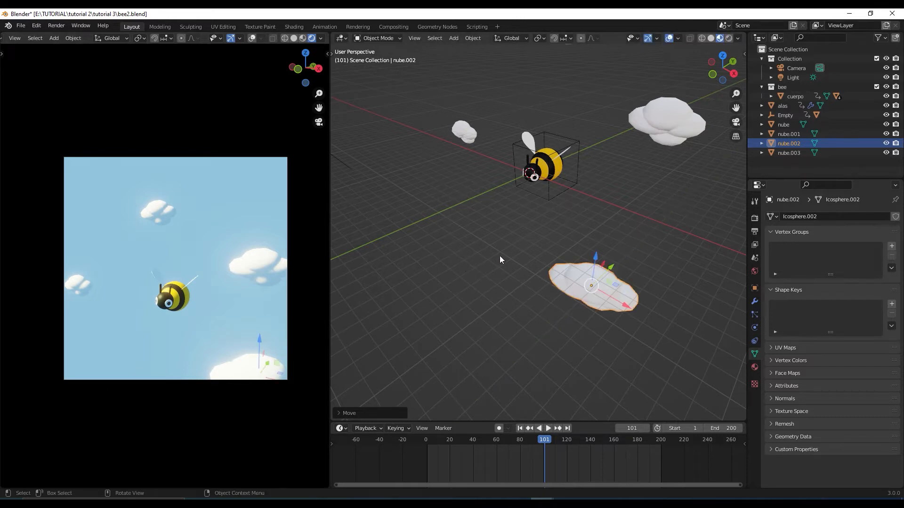
- Raise the high cloud behind the bee a few metres along the global Z axis
middle_drag(501, 258, 515, 291)
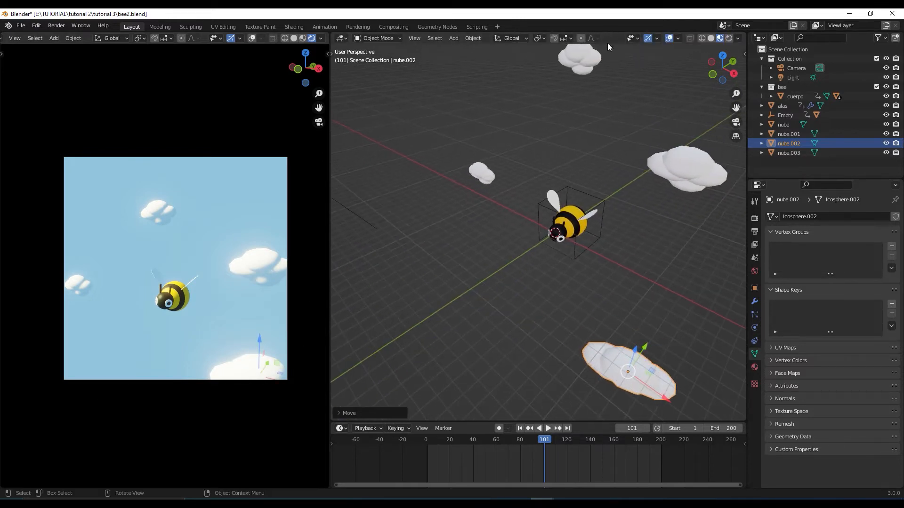
click(583, 64)
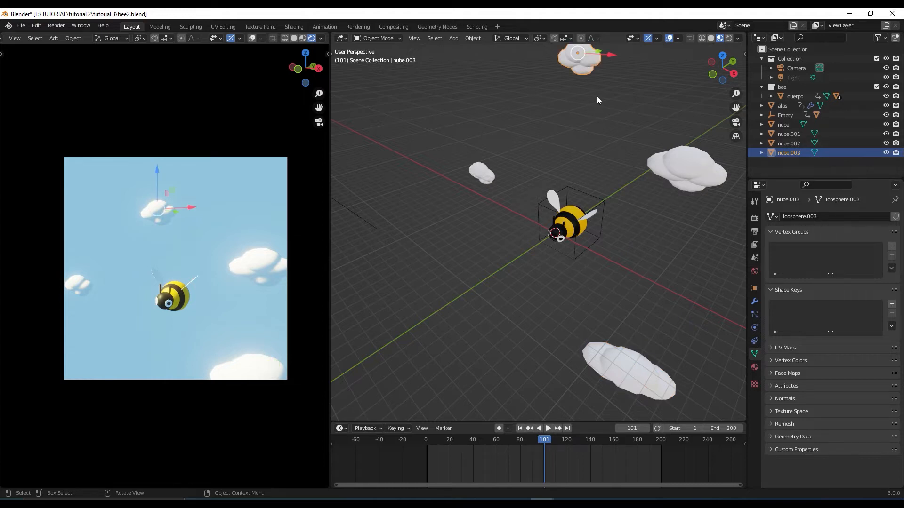
middle_drag(597, 100, 582, 67)
key(g)
key(z)
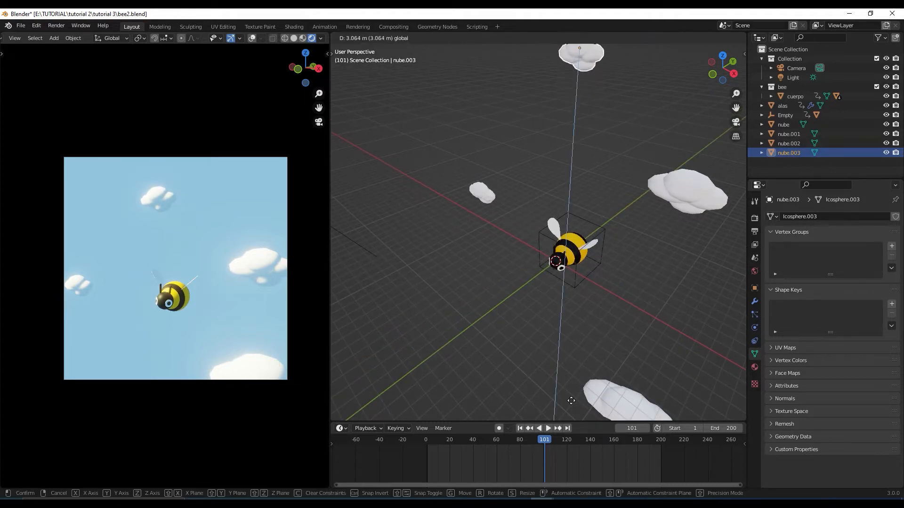
click(571, 399)
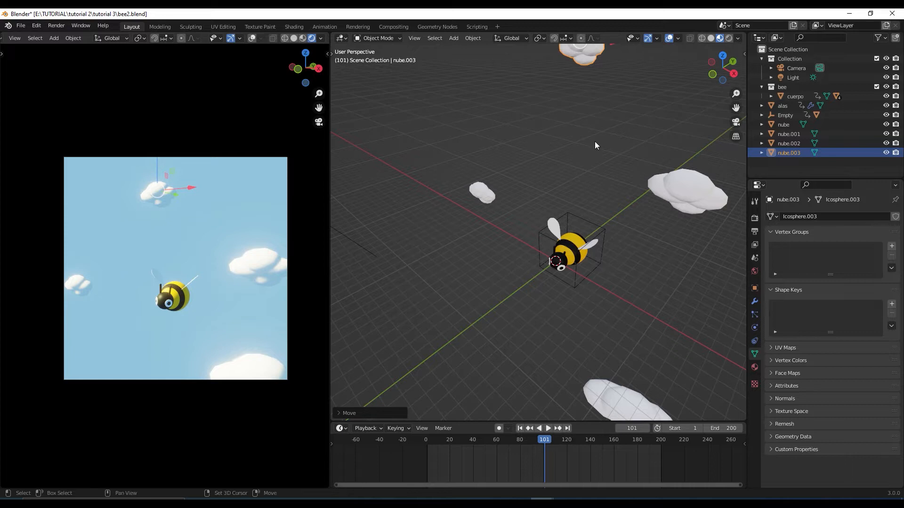
- Duplicate the high back cloud in top view and place the copy beside it in the positive X direction
shift+middle_drag(594, 145, 596, 171)
shift+middle_drag(589, 126, 557, 231)
key(KP_7)
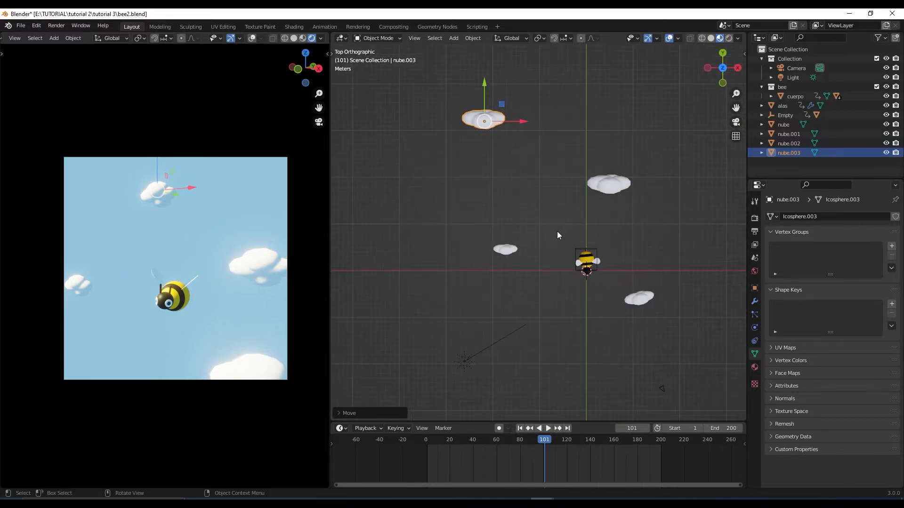
key(shift+d)
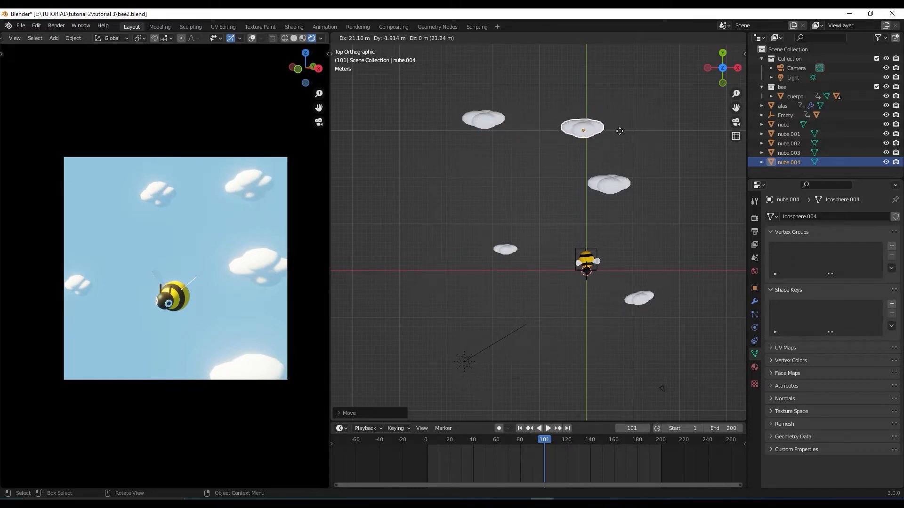
click(594, 135)
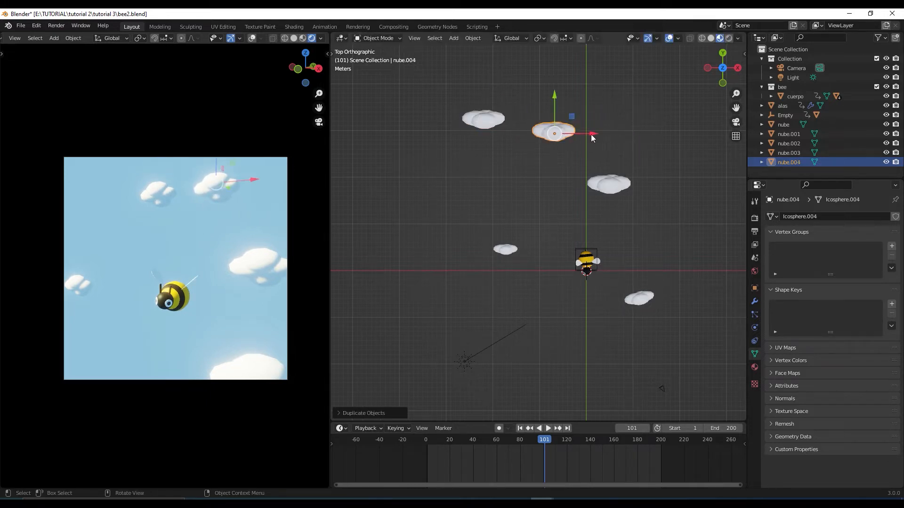
- Lower the new cloud copy along Z and shift it along X so it sits directly below the bee in the camera view
mouse_move(594, 135)
middle_down()
mouse_move(564, 211)
mouse_move(532, 133)
mouse_move(598, 140)
middle_up()
key(g)
key(z)
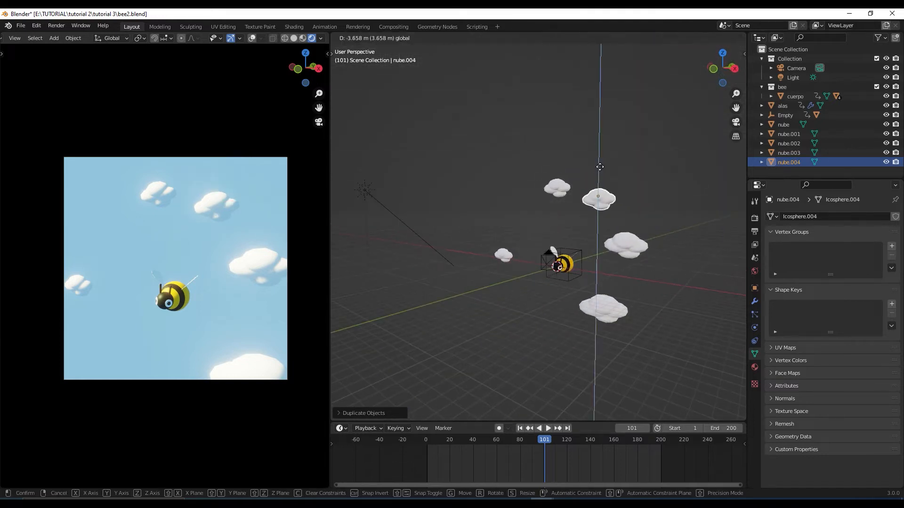
drag(601, 244, 602, 269)
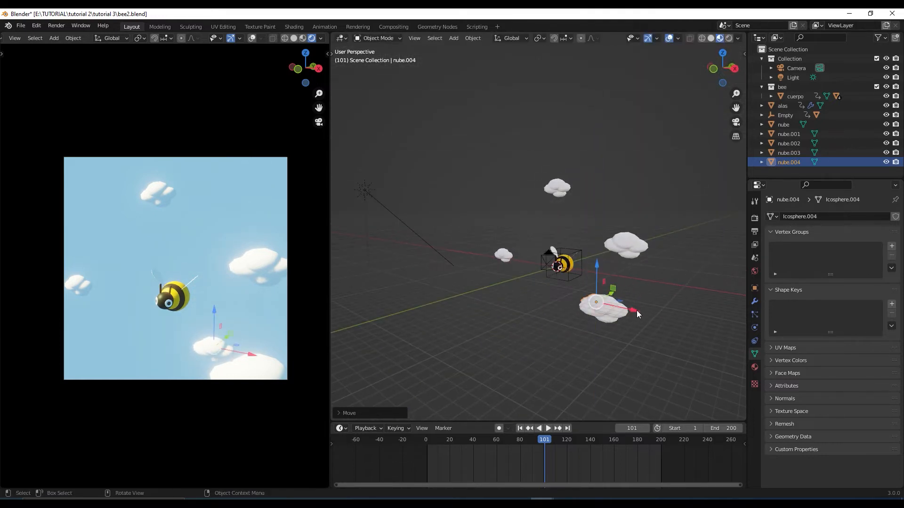
drag(636, 311, 548, 319)
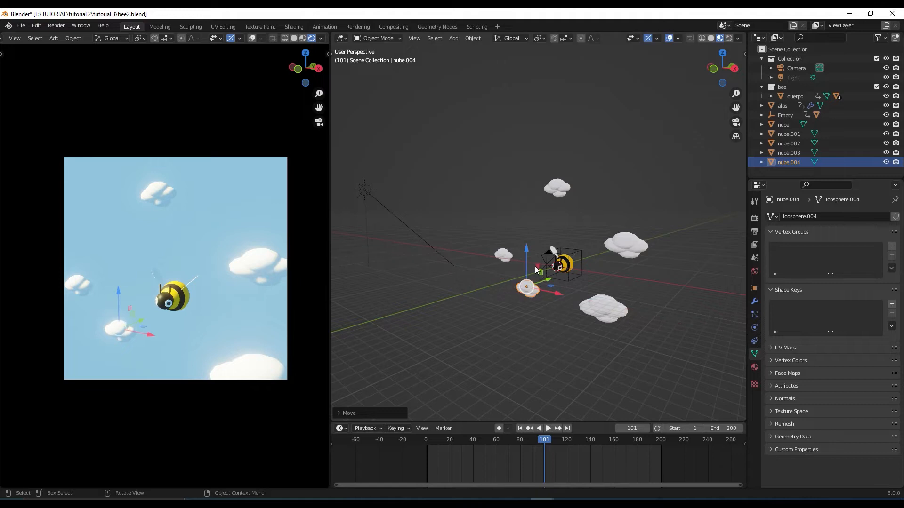
drag(528, 251, 560, 268)
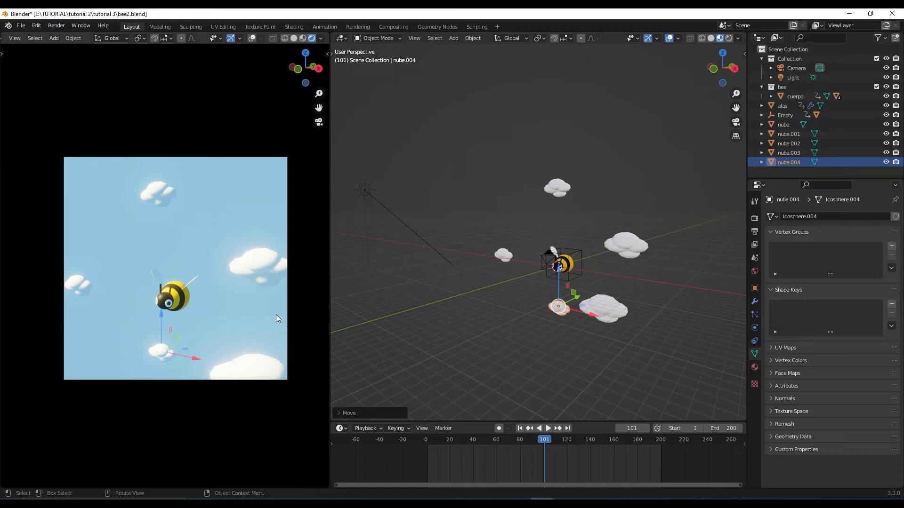
- Move the animation to frame 98 and orbit the camera slightly around the bee
mouse_move(543, 438)
mouse_down()
mouse_move(428, 447)
mouse_move(542, 440)
mouse_up()
key(space)
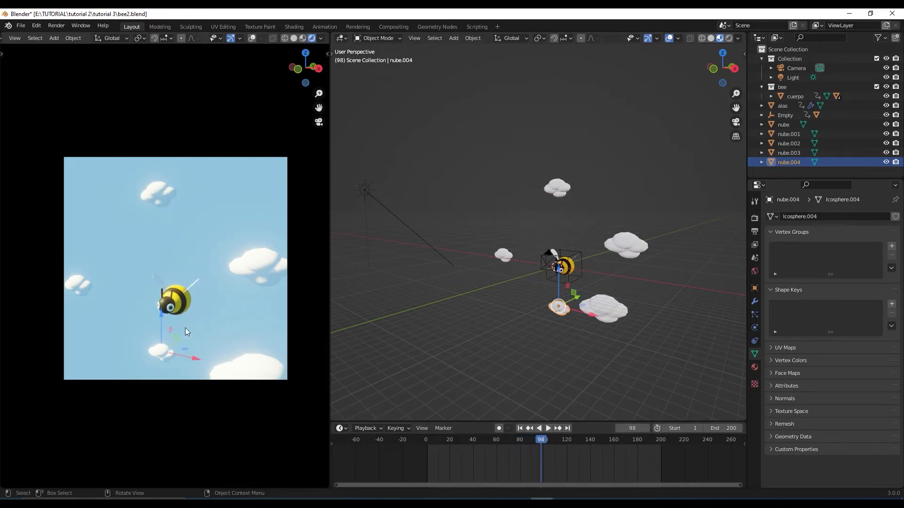
key(alt)
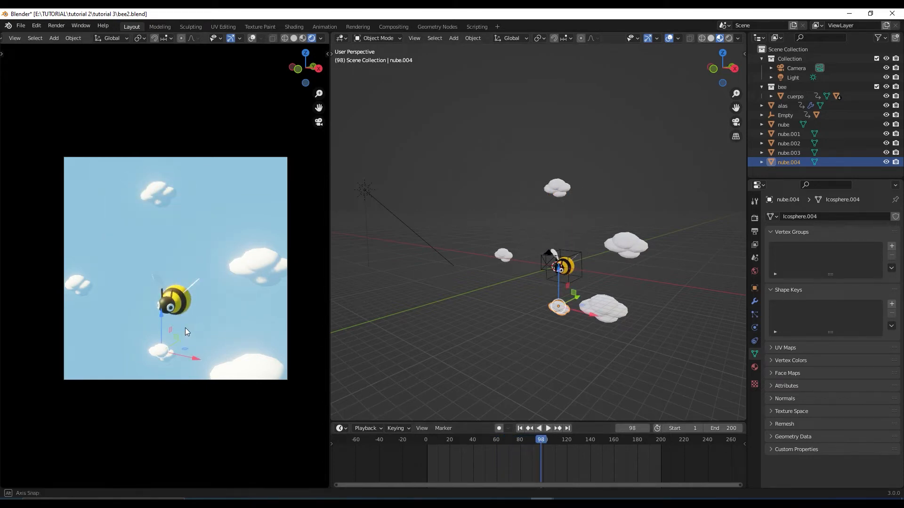
middle_drag(185, 328, 193, 327)
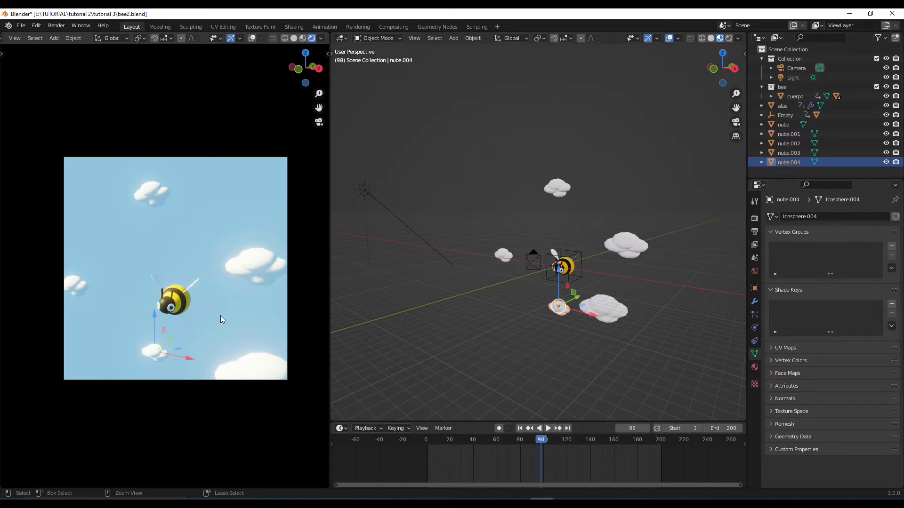
- Maximize the camera viewport and play the animation to check the bee's flight among the clouds
key(ctrl+space)
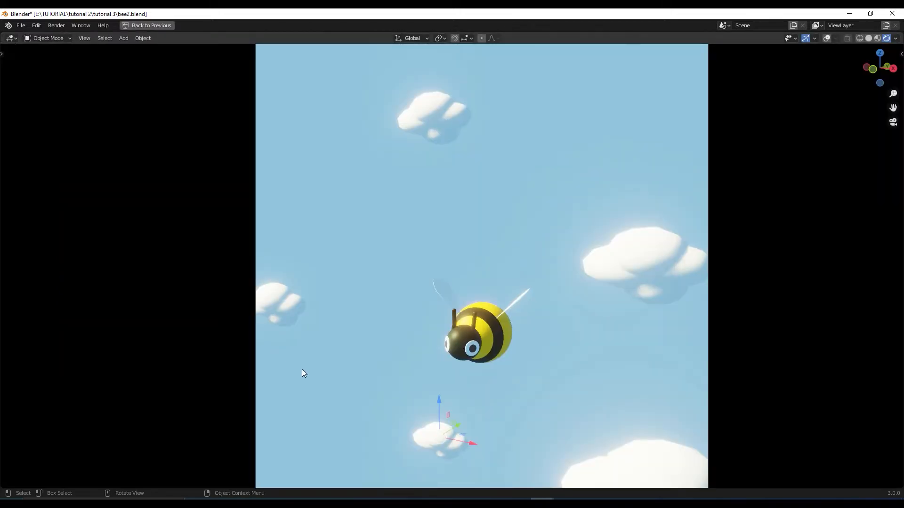
key(space)
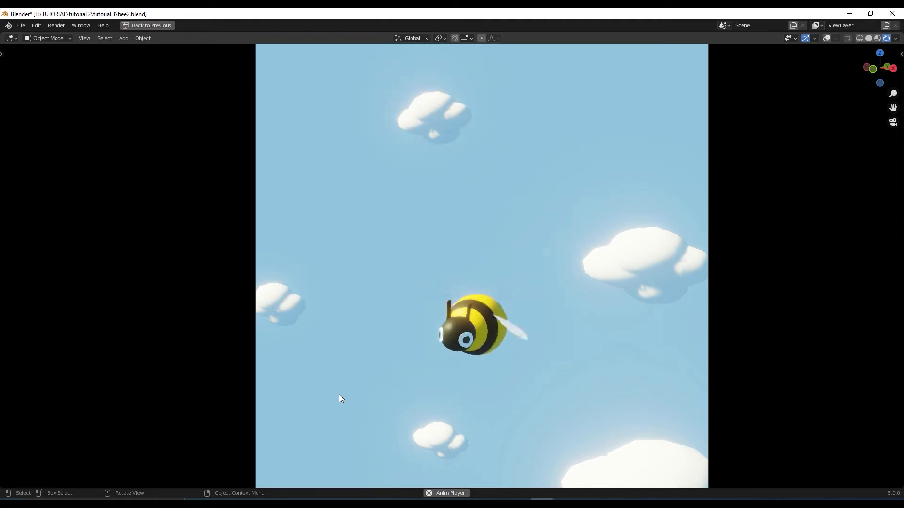
key(space)
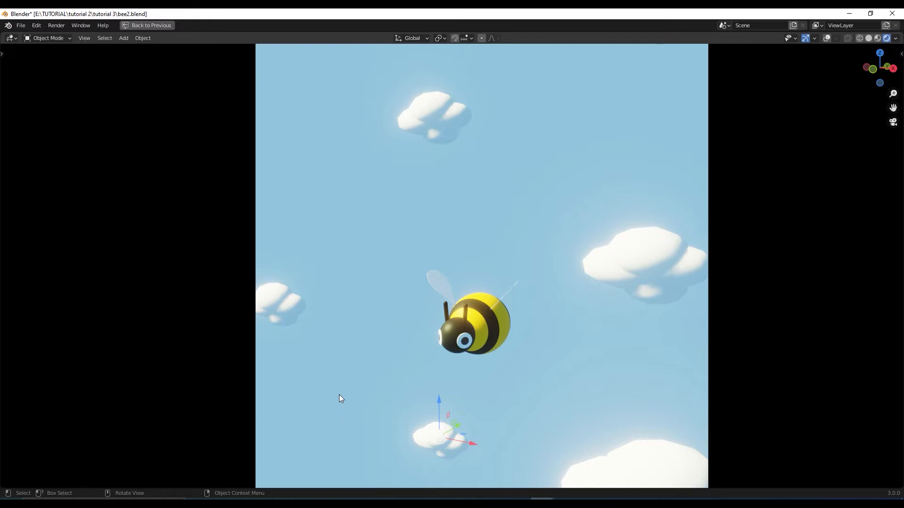
- Restore the split viewport layout, view the bee up close, and deselect the small cloud below it
key(ctrl)
key(ctrl+space)
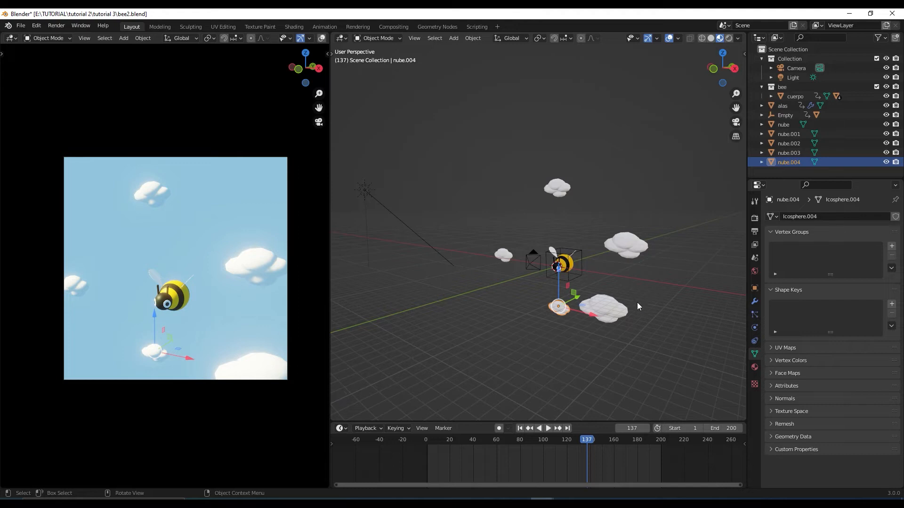
scroll(633, 275, up, 7)
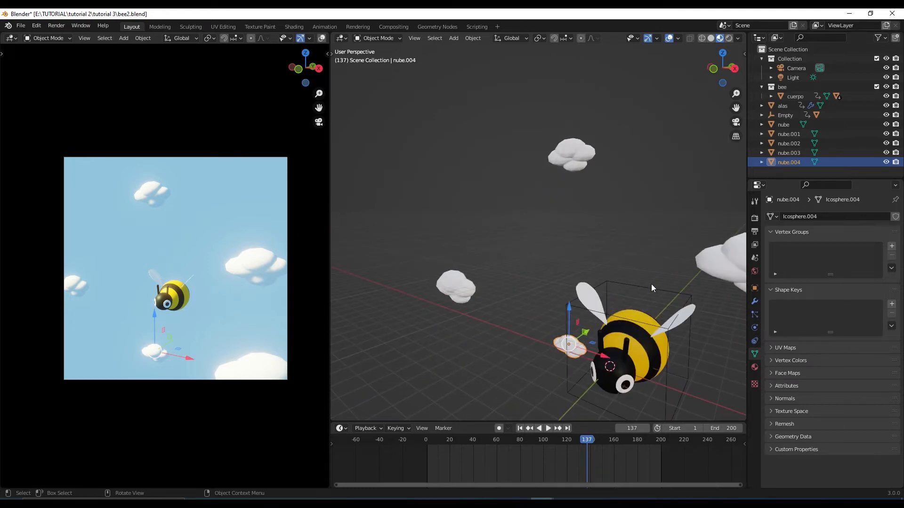
middle_drag(650, 283, 617, 340)
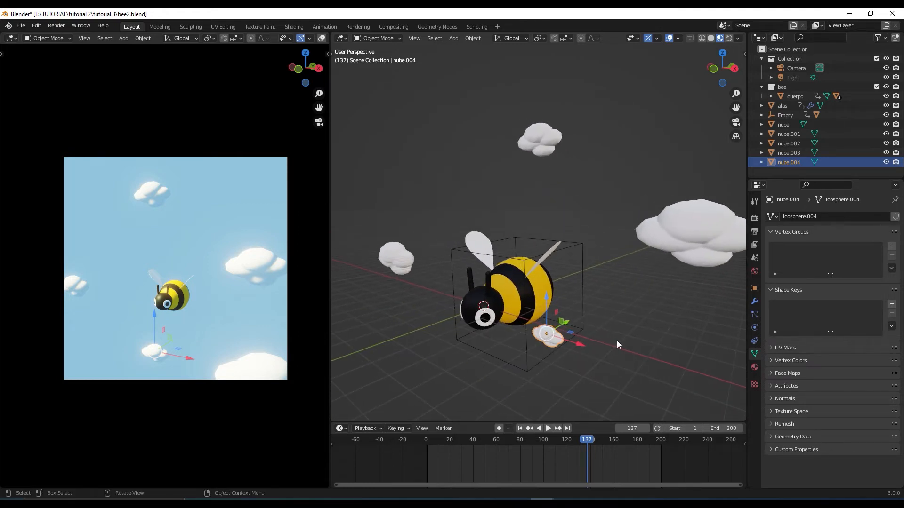
click(617, 341)
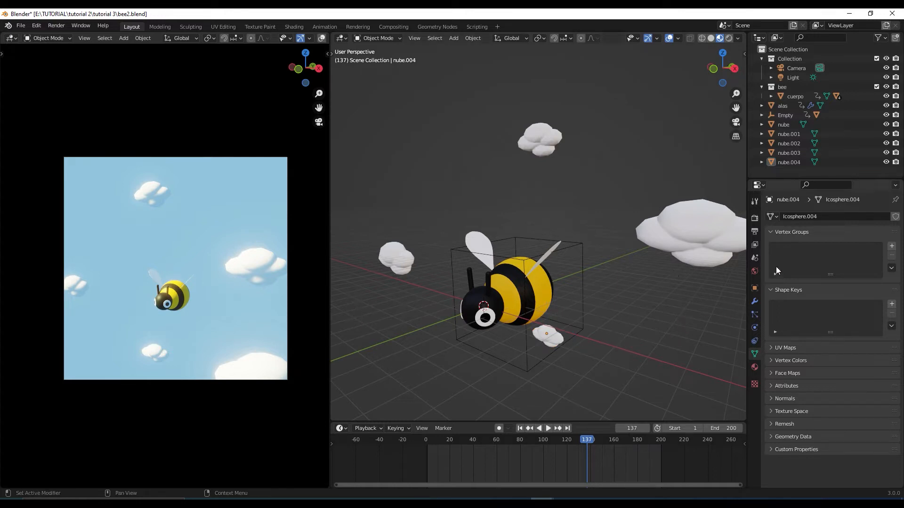
- Set the render's motion blur position to Start on Frame, then scrub the animation to frame 200 and back to frame 111
click(755, 219)
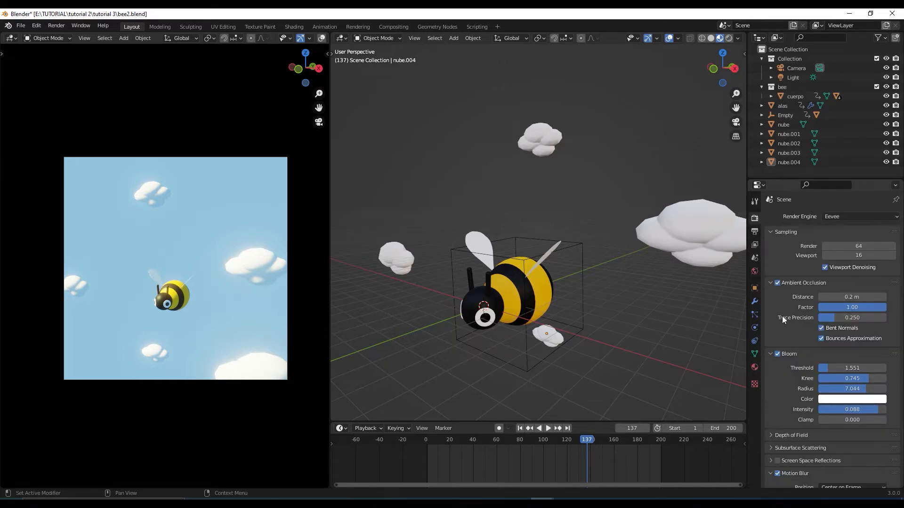
scroll(783, 320, down, 5)
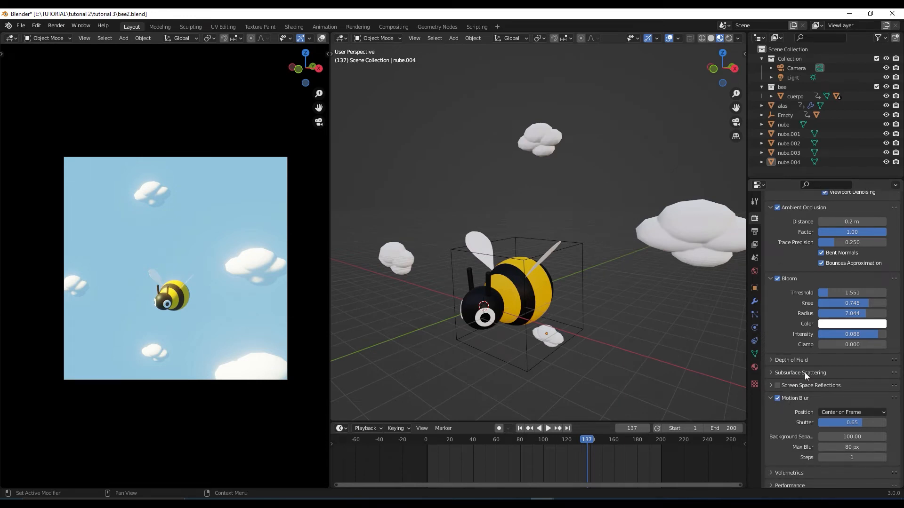
scroll(801, 348, down, 3)
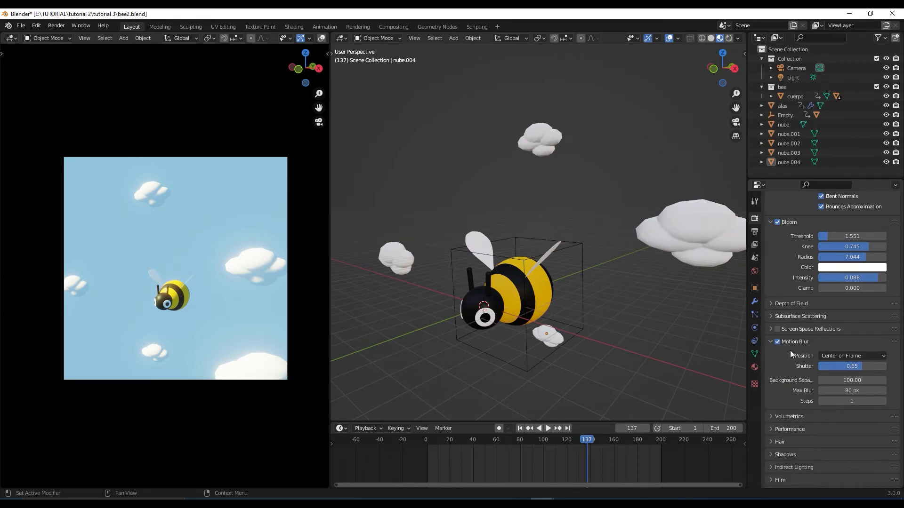
middle_drag(583, 304, 671, 328)
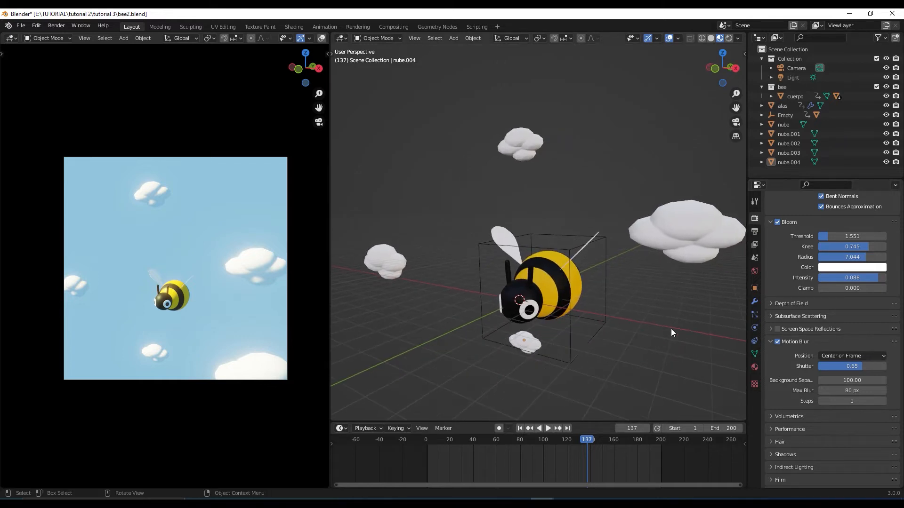
click(839, 356)
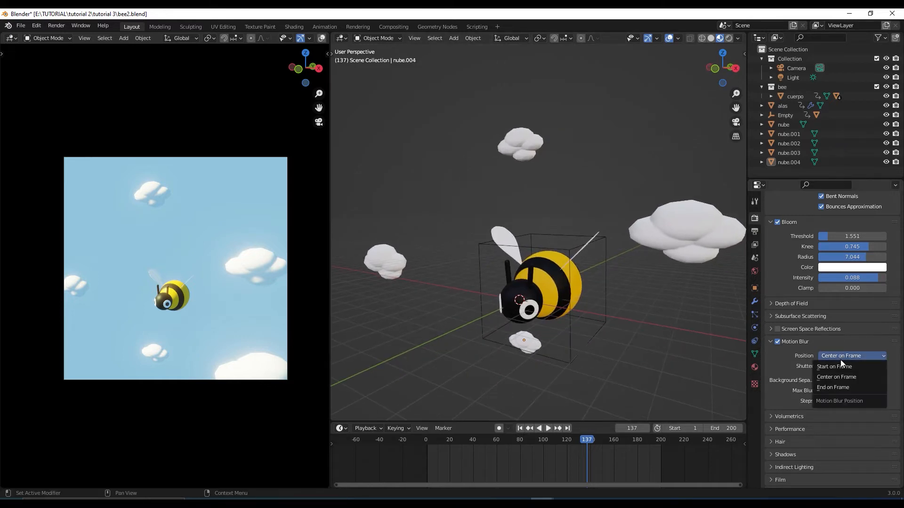
click(843, 365)
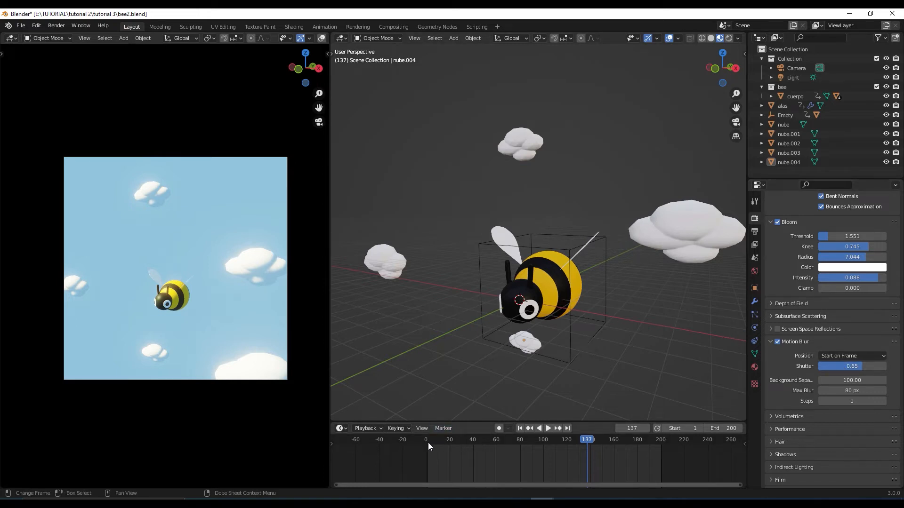
drag(428, 443, 661, 444)
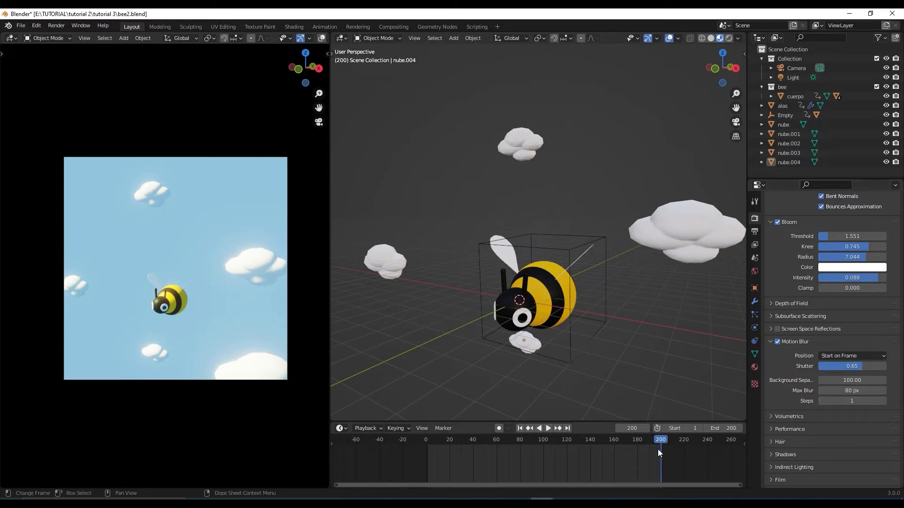
drag(664, 440, 556, 439)
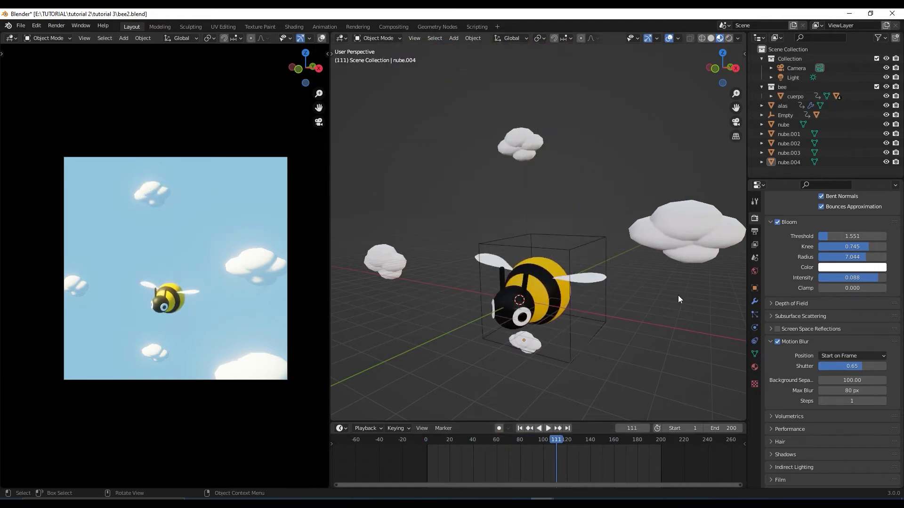
- Set the output frame rate to 25 fps
click(755, 232)
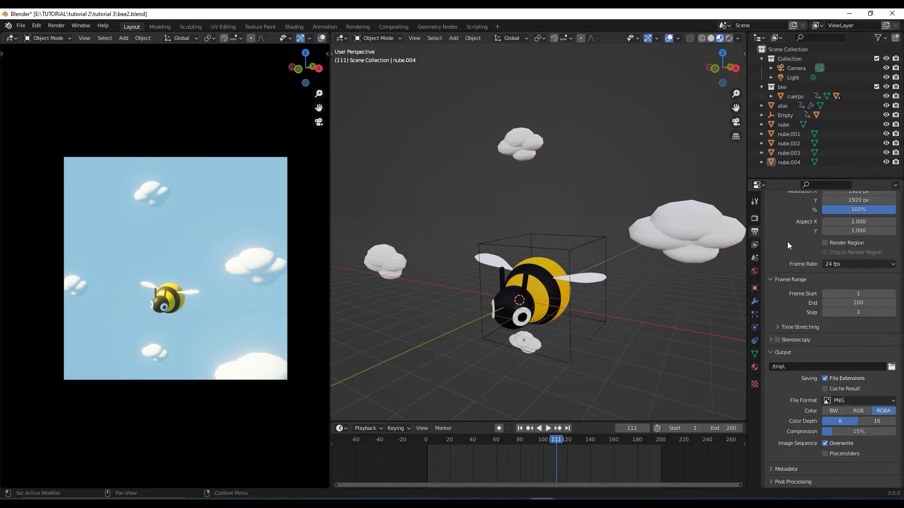
scroll(787, 241, up, 2)
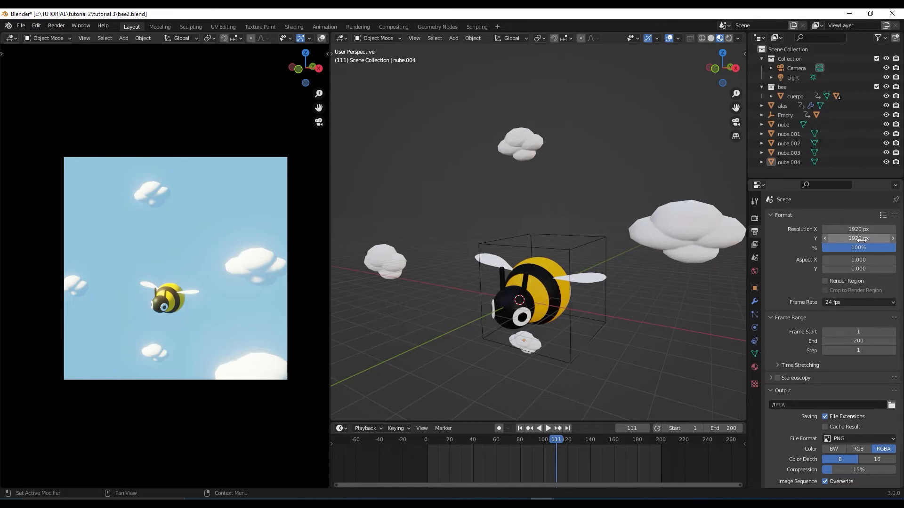
scroll(783, 321, down, 1)
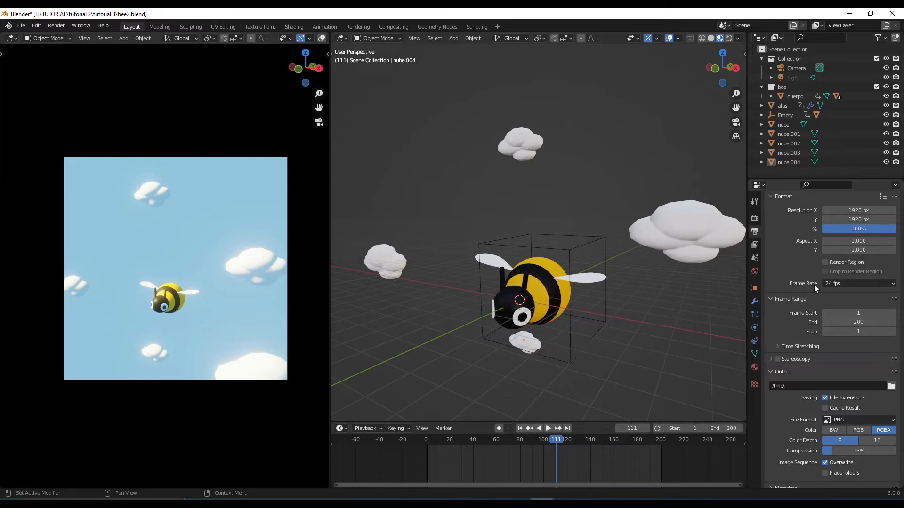
click(862, 283)
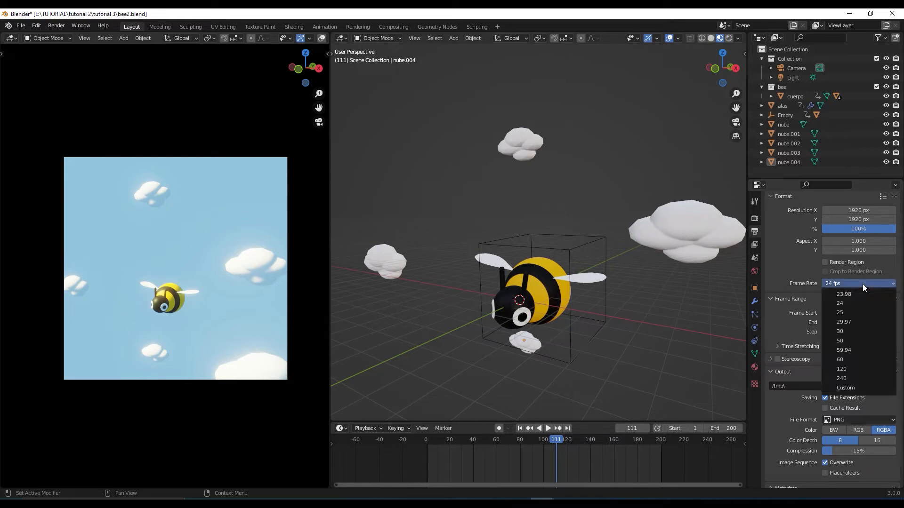
click(853, 312)
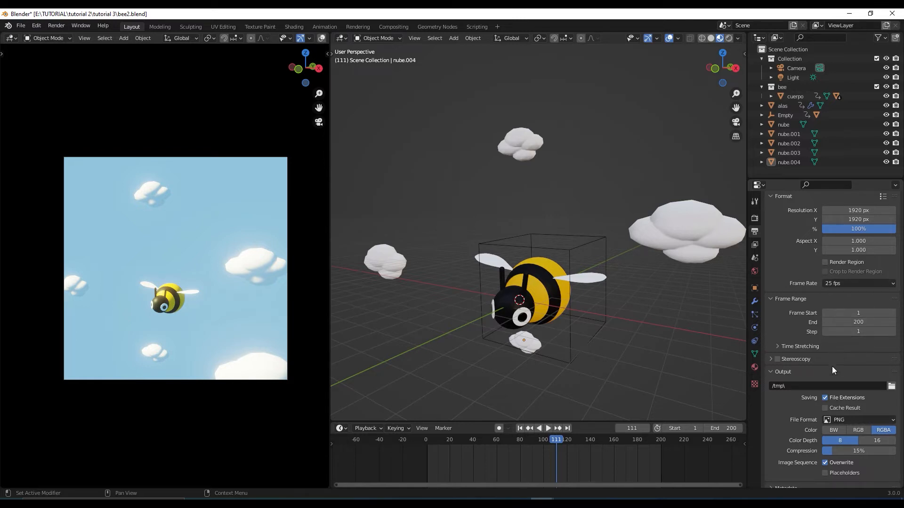
- Set the render output to the BEE TUTORIAL folder with the file name BEE
scroll(829, 370, down, 1)
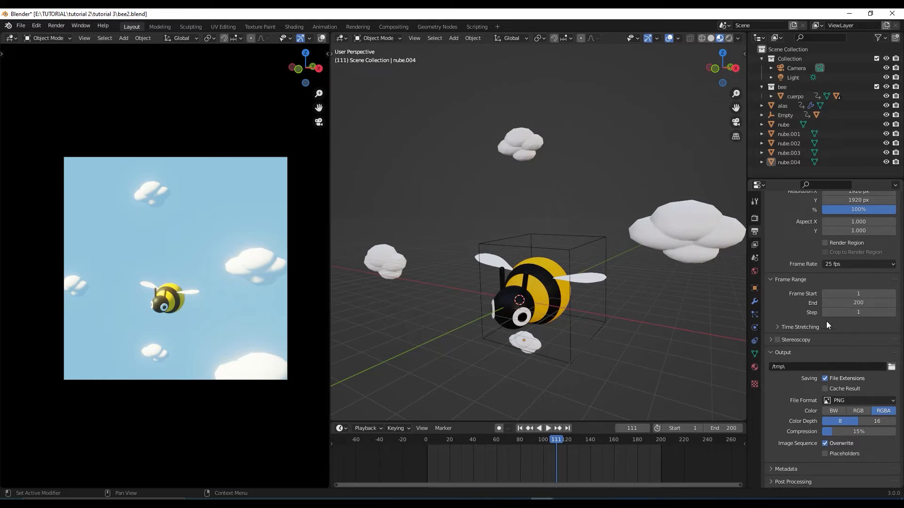
click(891, 367)
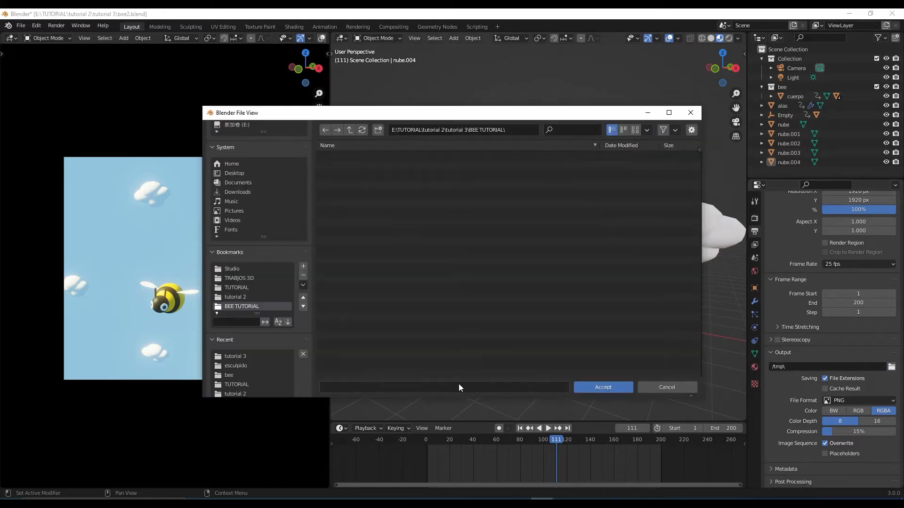
text(BEE)
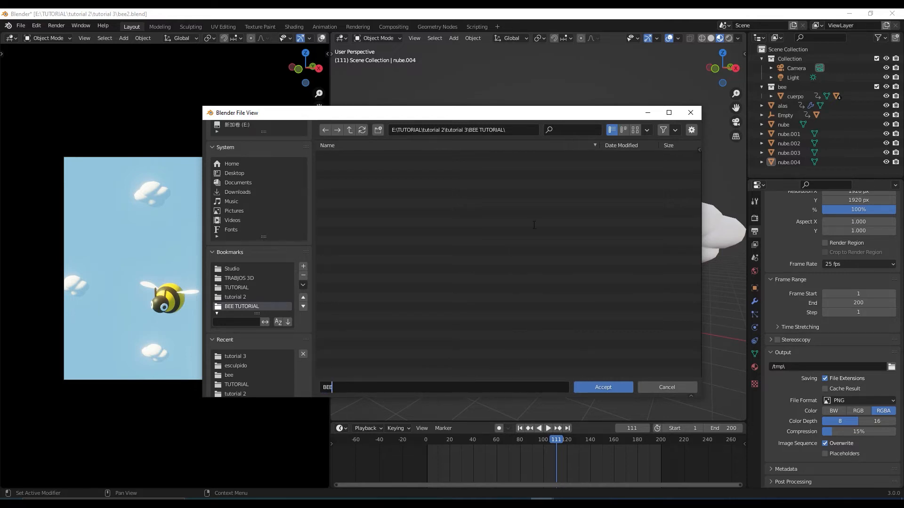
click(615, 388)
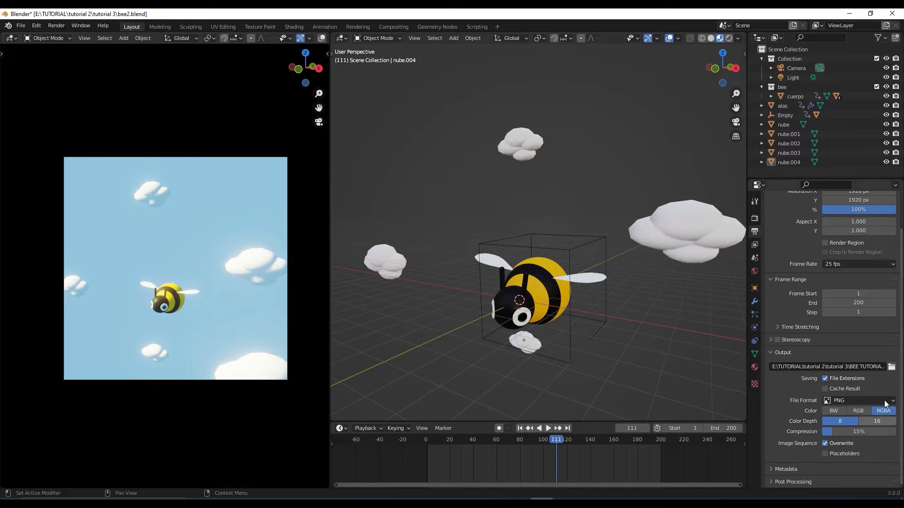
scroll(808, 333, up, 2)
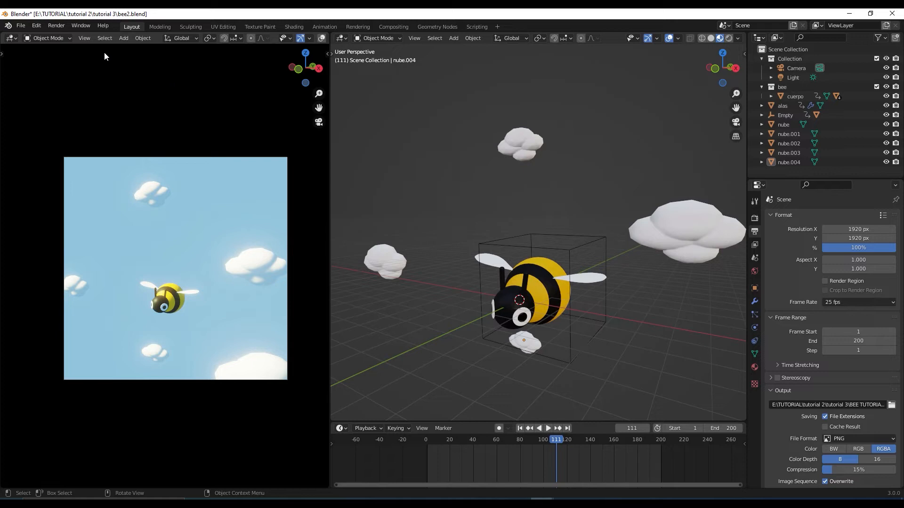
click(64, 27)
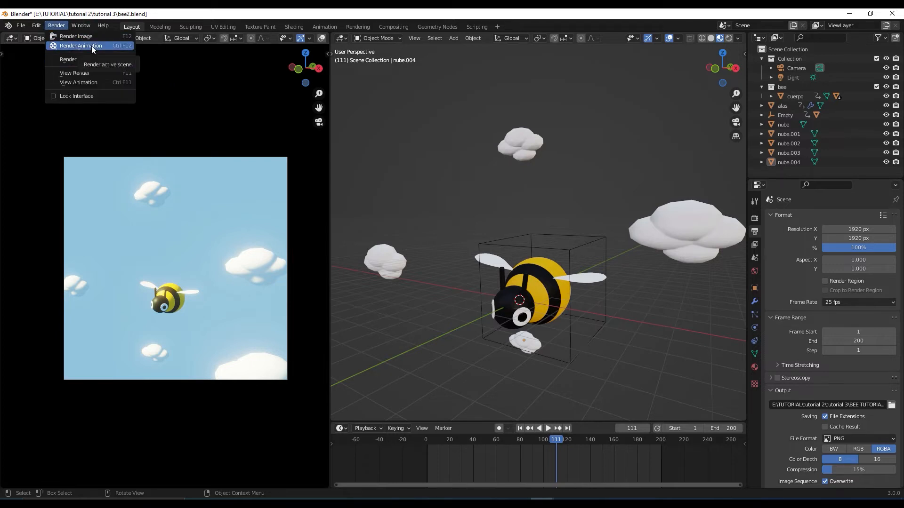
click(356, 27)
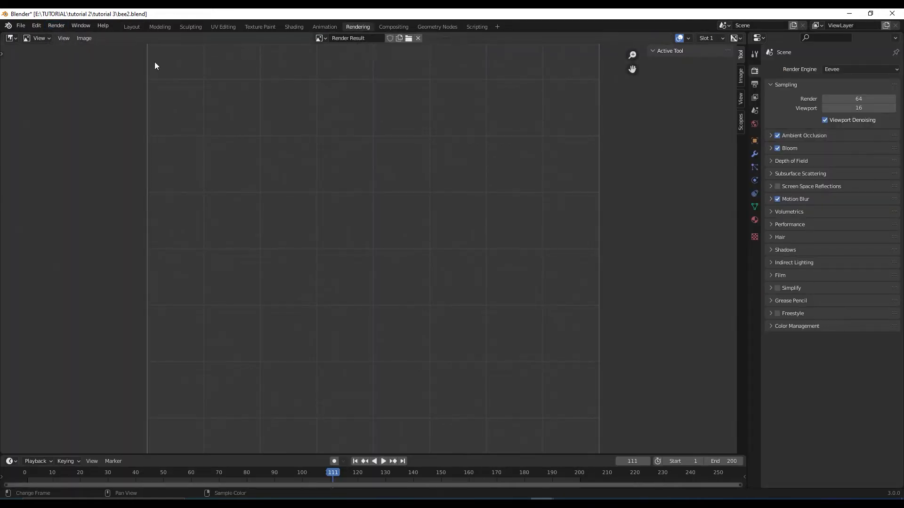
click(56, 25)
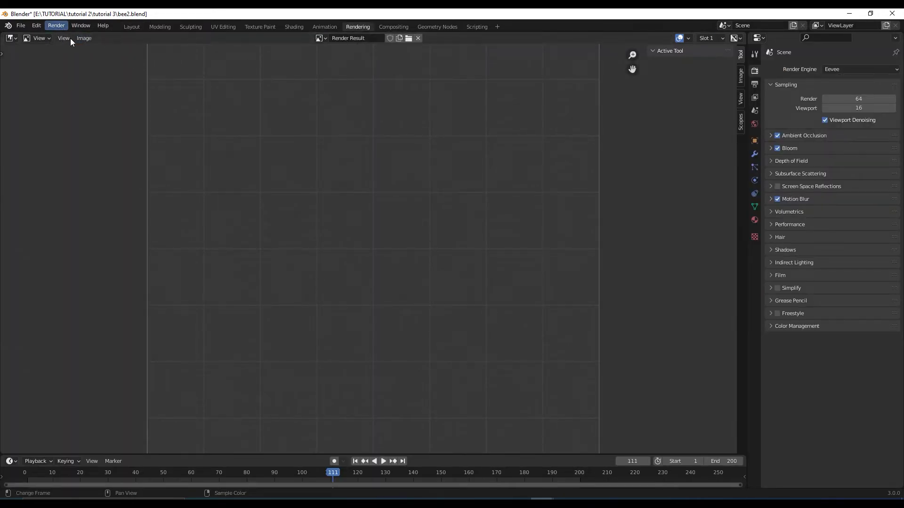
click(132, 27)
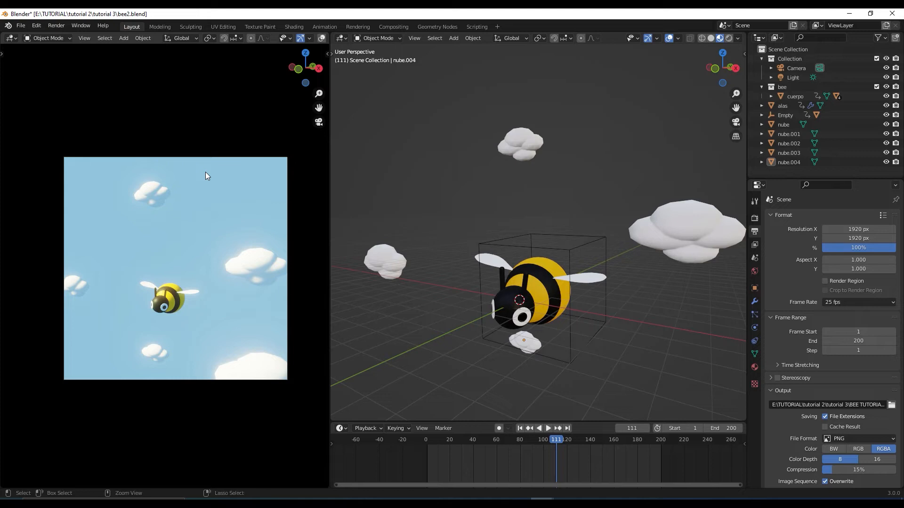
- Maximize the camera viewport and start rendering the full animation
key(ctrl+space)
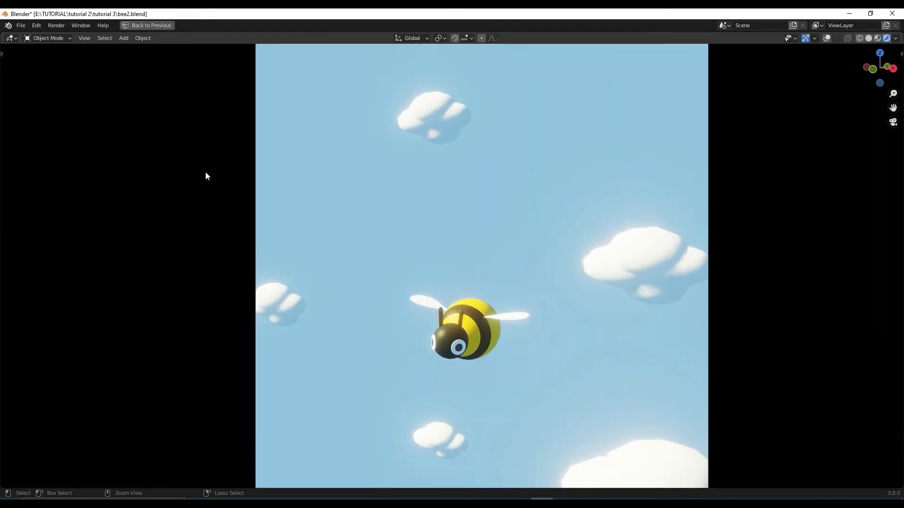
click(57, 26)
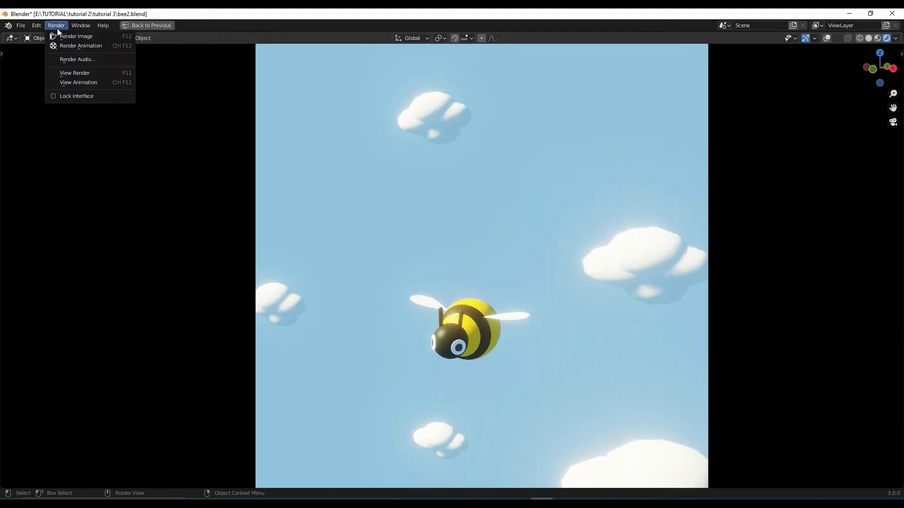
click(82, 46)
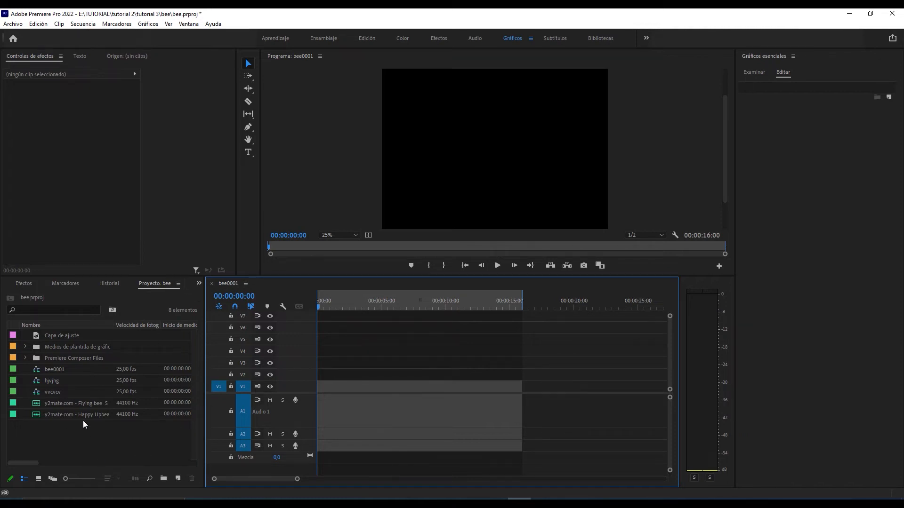
- In Premiere Pro, import the rendered bee frames as an image sequence starting from bee0001.png
double_click(95, 434)
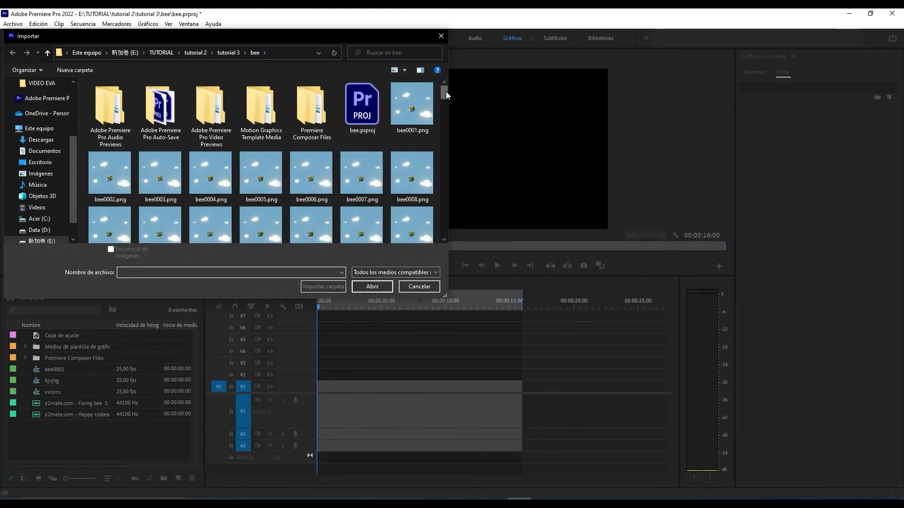
drag(445, 91, 445, 92)
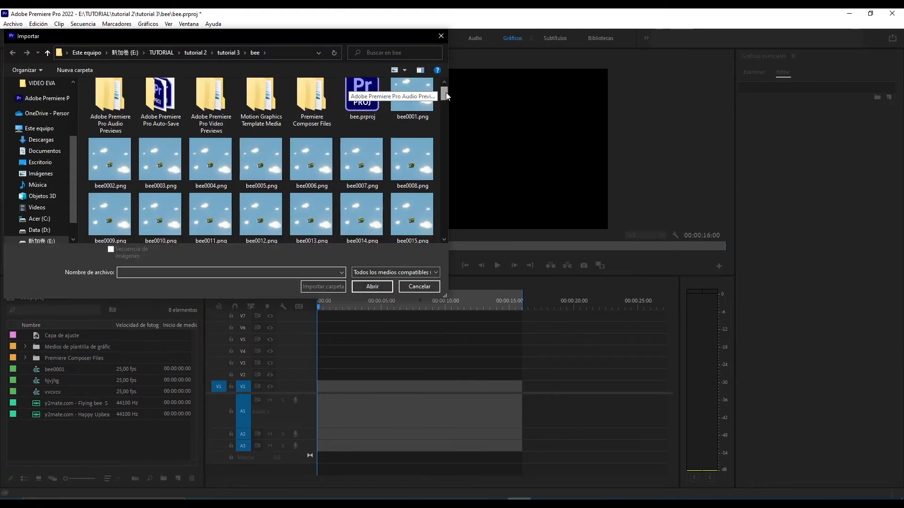
click(411, 103)
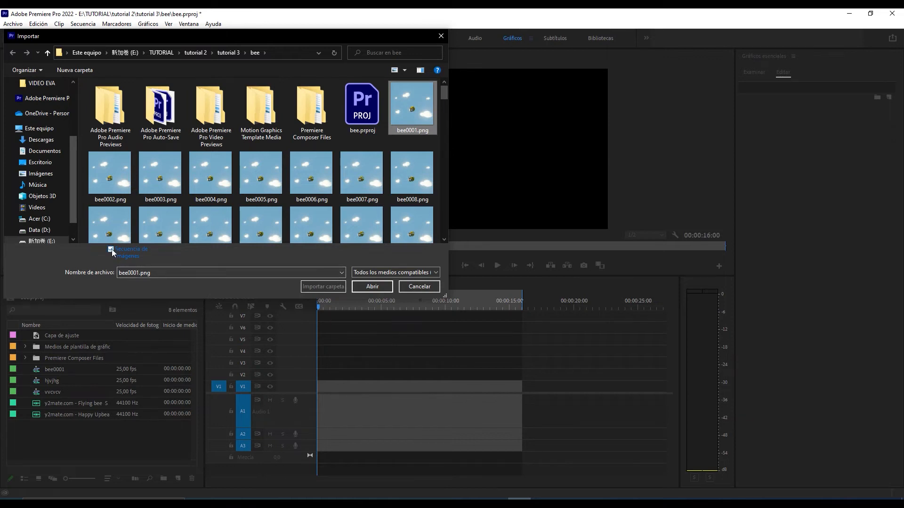
click(379, 288)
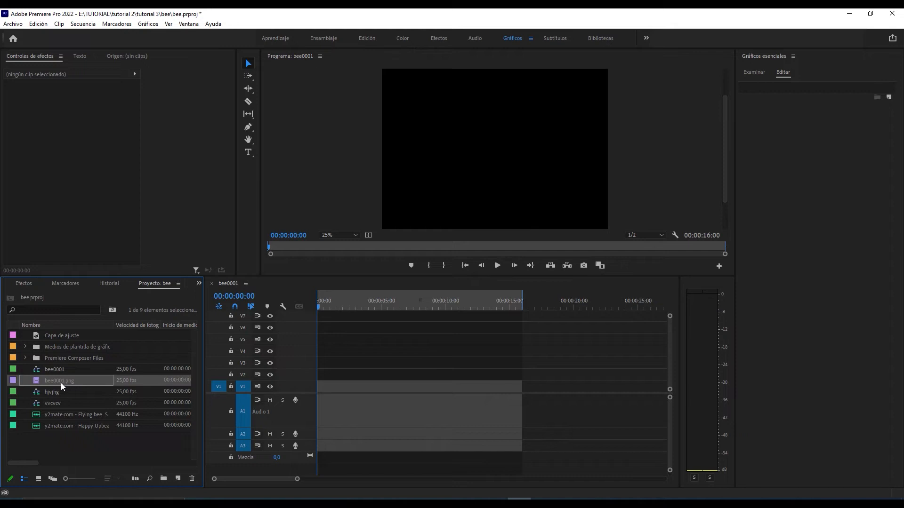
- Place the bee0001.png sequence on track V4 at the start of the timeline and play it from the beginning
drag(52, 380, 317, 353)
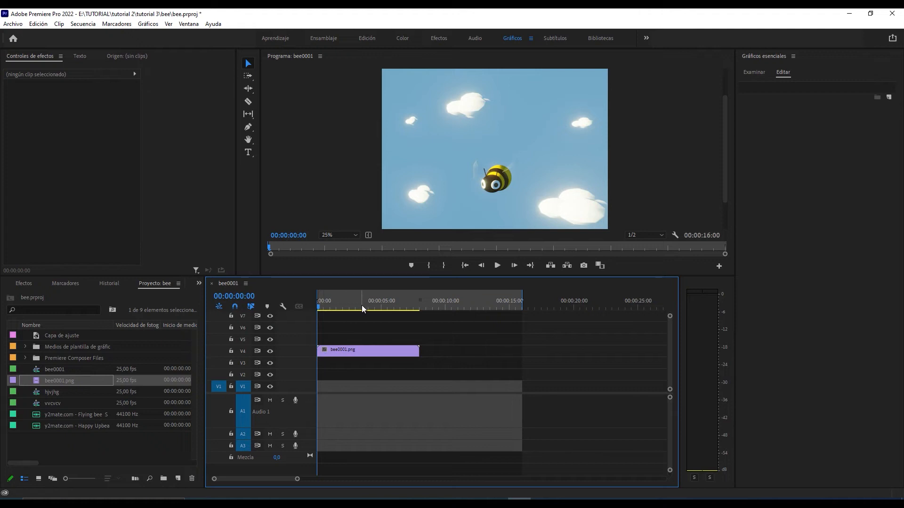
click(333, 306)
drag(334, 306, 308, 314)
key(space)
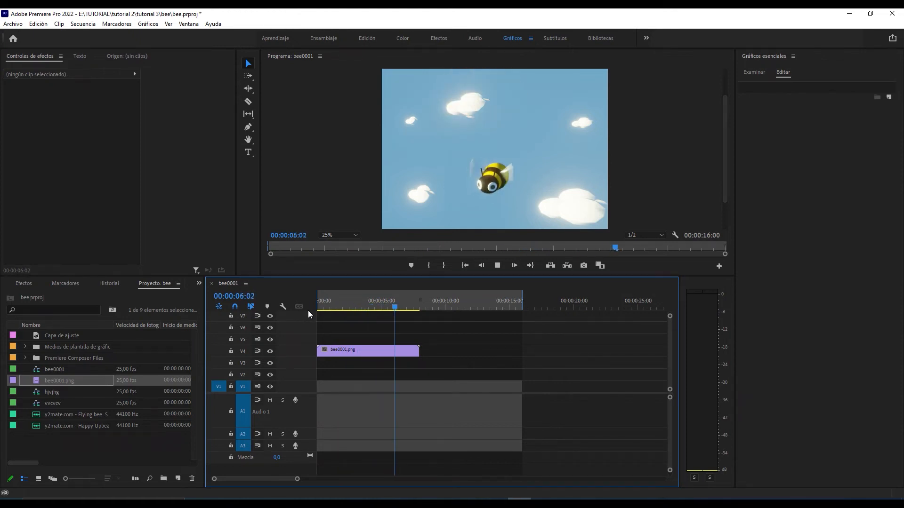
- Play and scrub the bee0001.png clip to review the flight, and return the playhead to the sequence start
key(space)
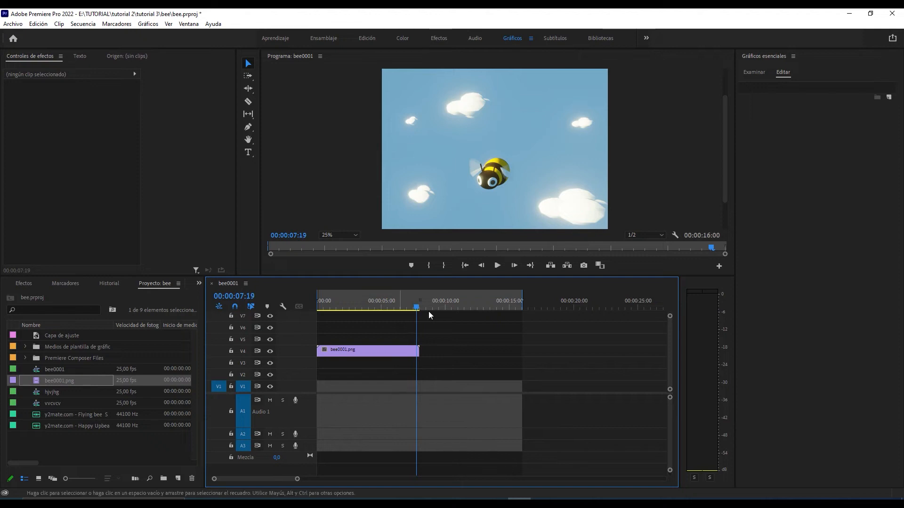
drag(426, 310, 387, 309)
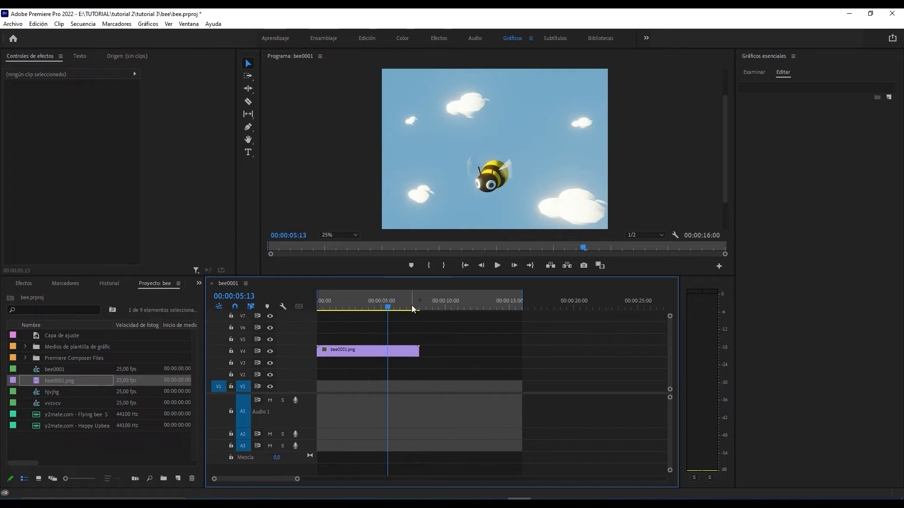
mouse_move(398, 305)
mouse_down()
mouse_move(327, 310)
mouse_move(424, 308)
mouse_move(382, 308)
mouse_move(407, 309)
mouse_move(391, 309)
mouse_up()
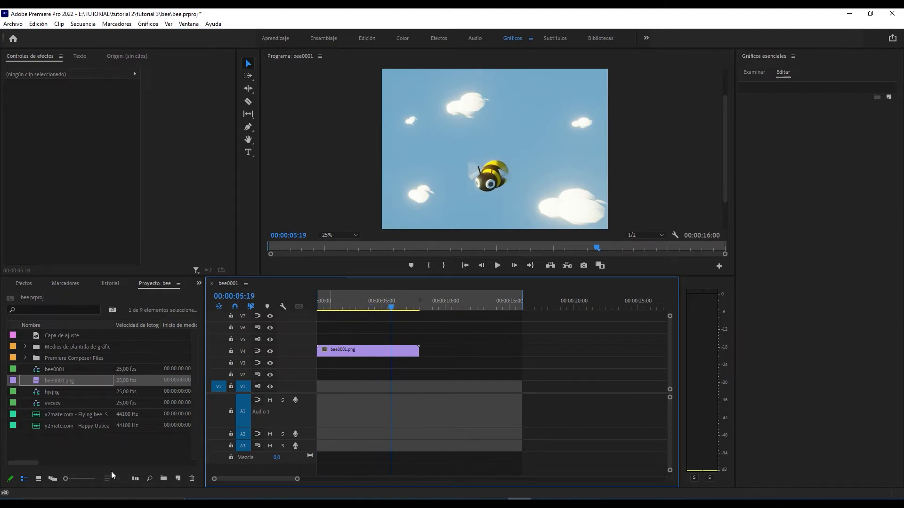
key(Home)
key(space)
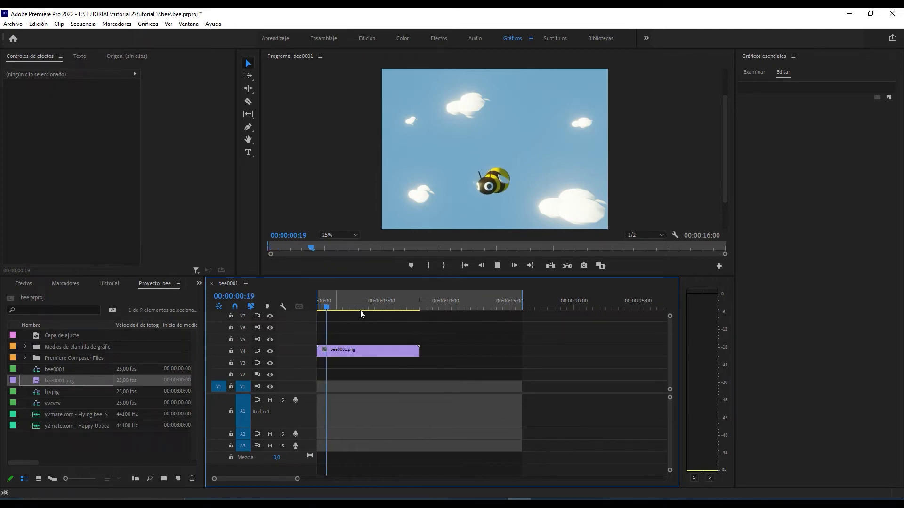
click(421, 307)
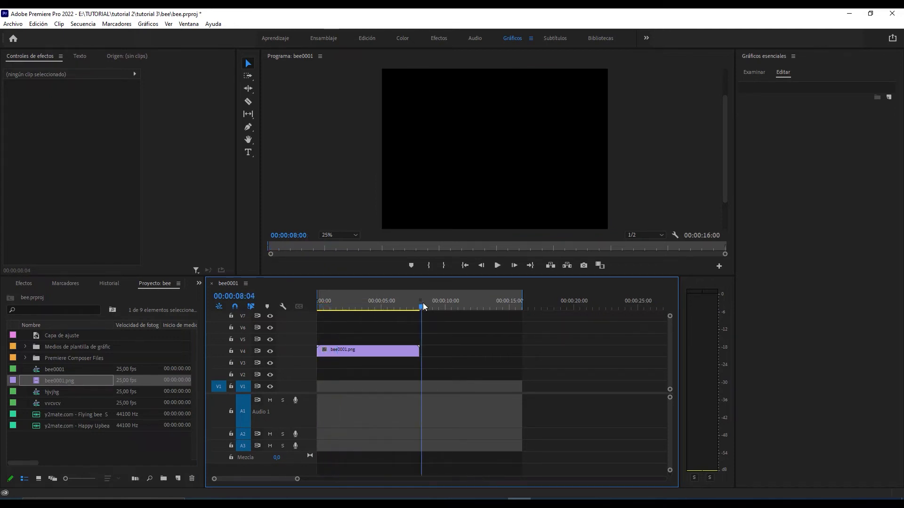
drag(422, 307, 315, 316)
- Duplicate the bee0001.png clip on track V4 directly after the original
click(387, 351)
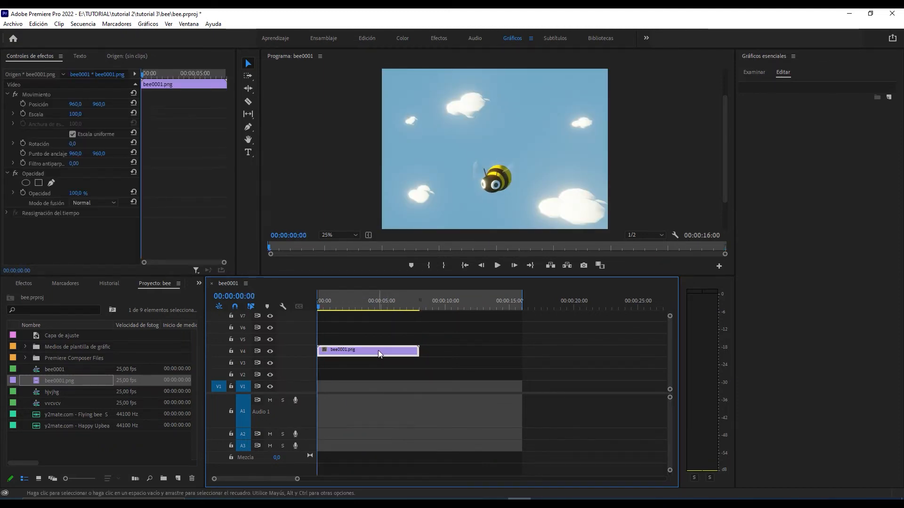
drag(377, 350, 484, 362)
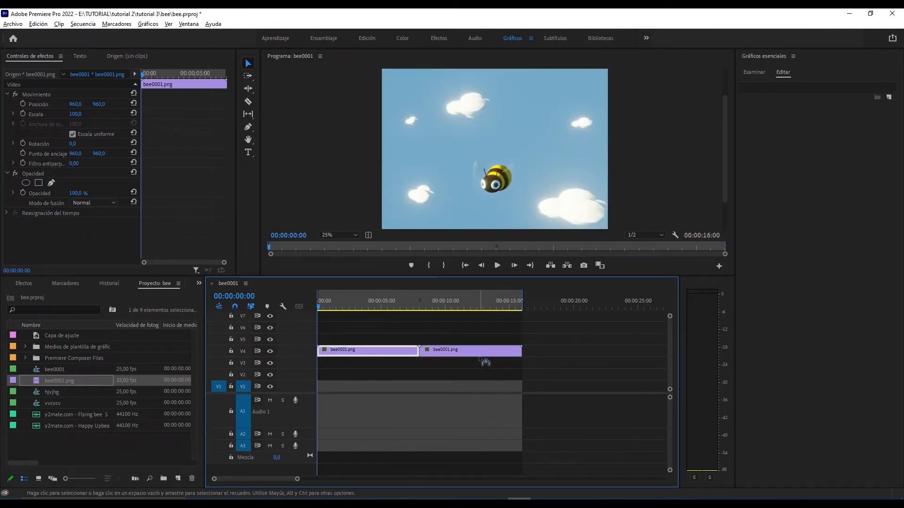
key(ctrl+z)
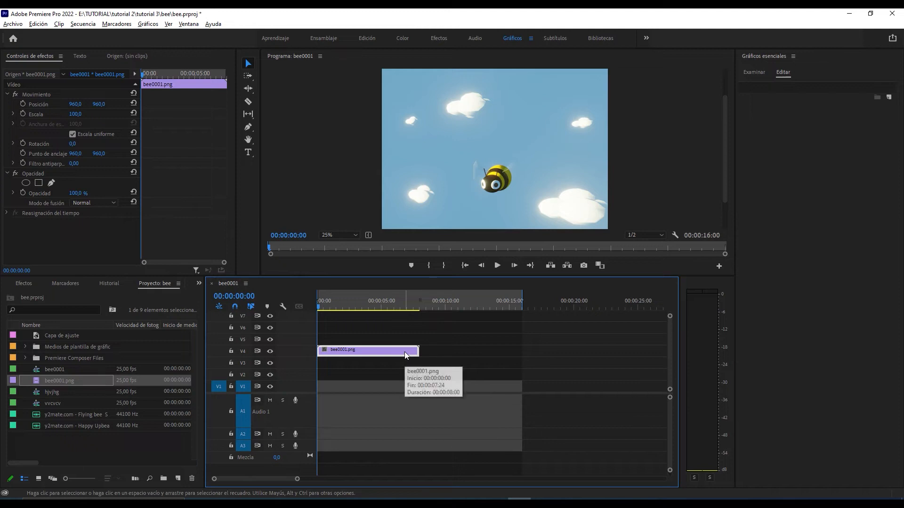
drag(397, 351, 503, 354)
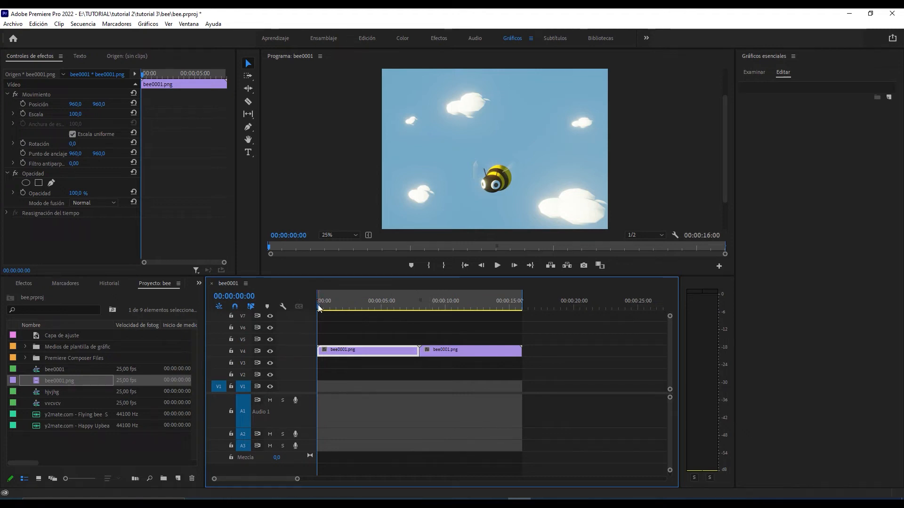
- Review the cut between the two bee0001.png clips and apply the default transition there, accepting repeated frames
drag(320, 306, 415, 310)
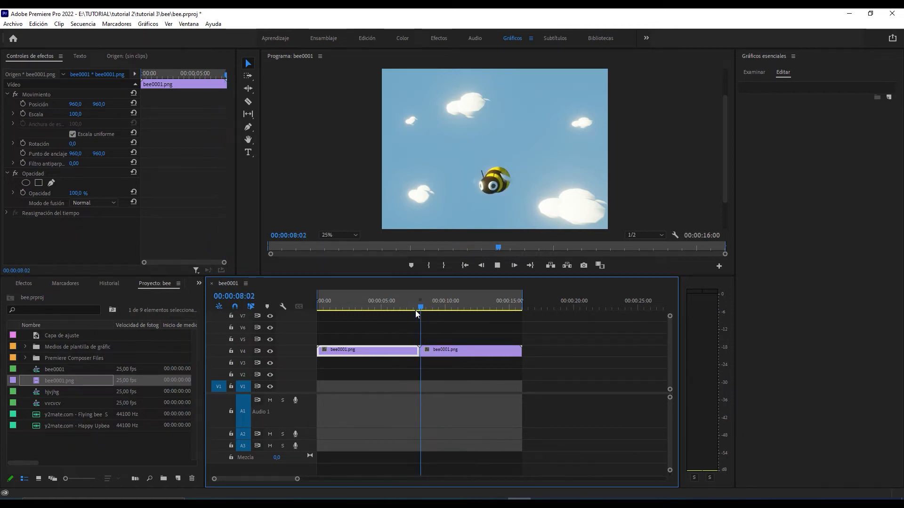
click(414, 307)
drag(414, 307, 423, 306)
right_click(416, 352)
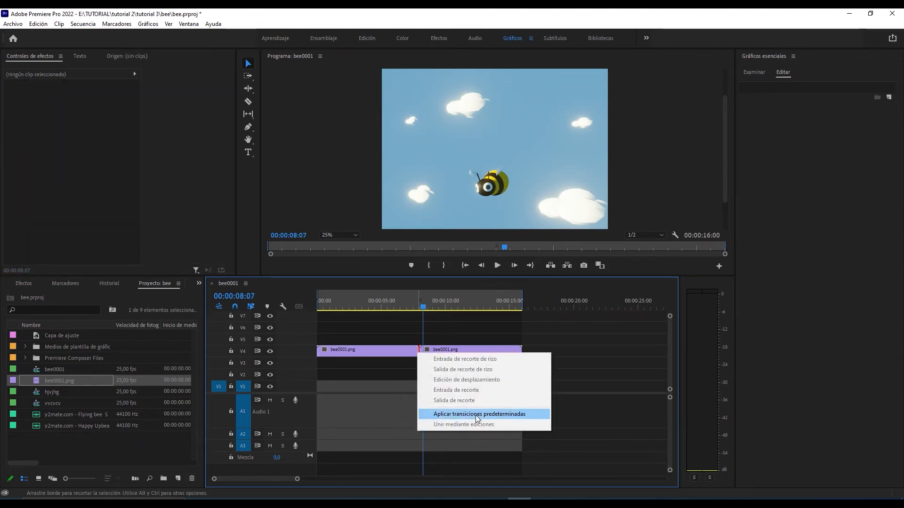
click(477, 414)
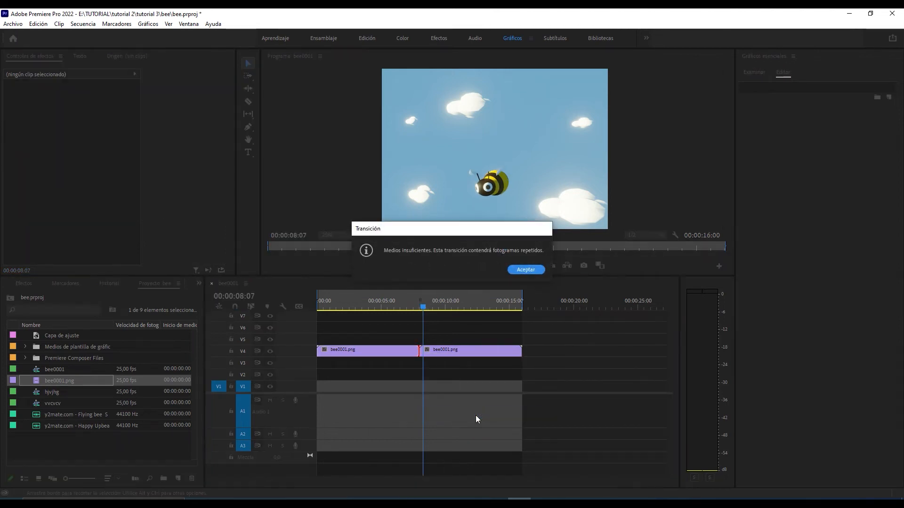
click(518, 273)
- Play the sequence across the transition between the two bee clips
drag(425, 306, 392, 310)
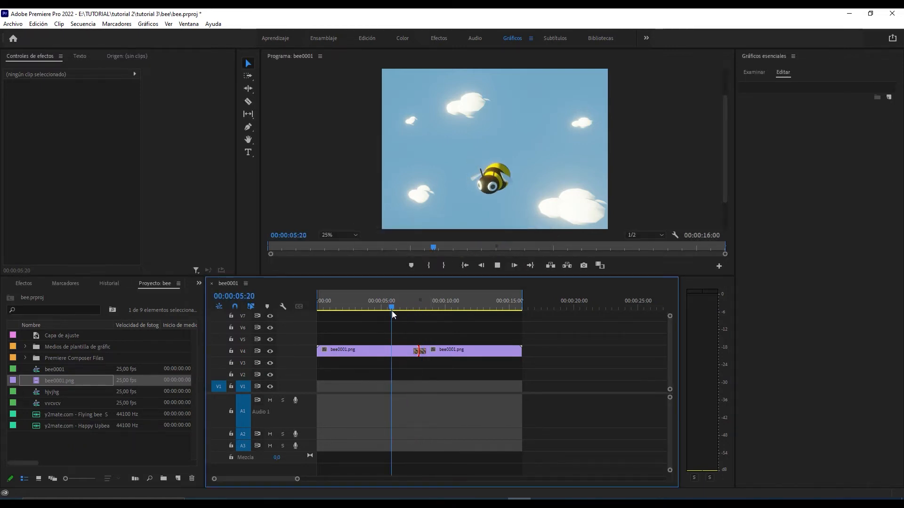
key(space)
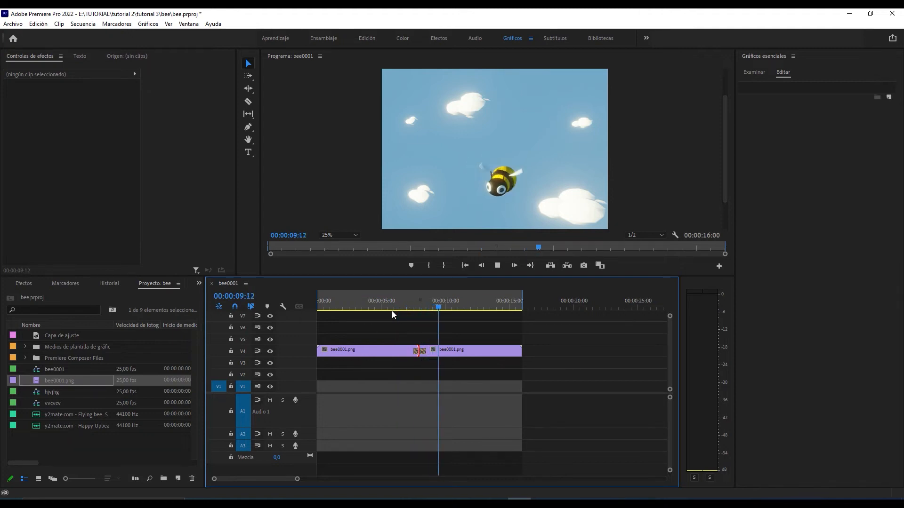
key(space)
drag(443, 306, 402, 322)
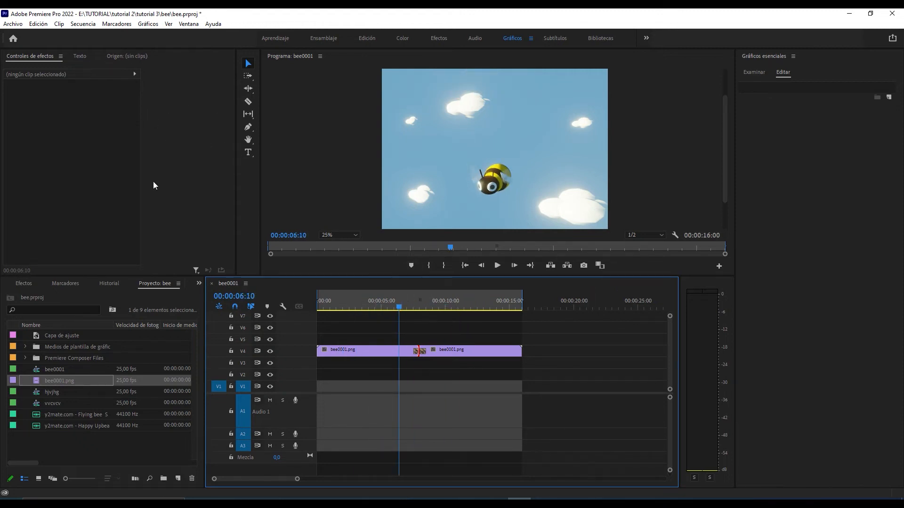
- Render the sequence from in to out and play the rendered preview from the beginning past the transition
click(83, 24)
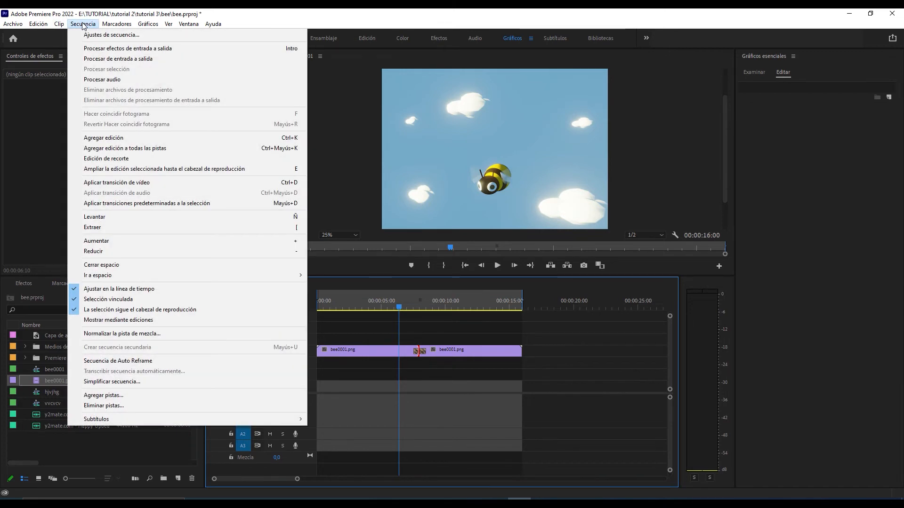
click(143, 61)
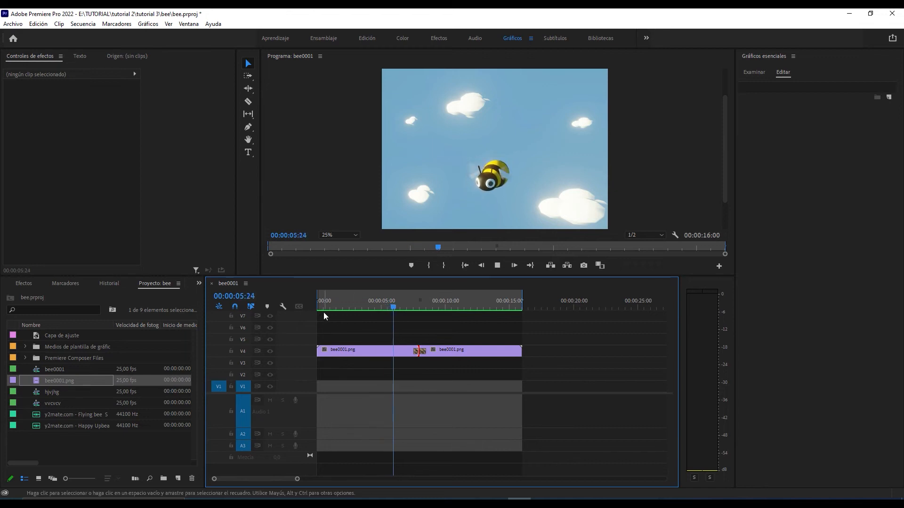
drag(410, 307, 310, 308)
key(space)
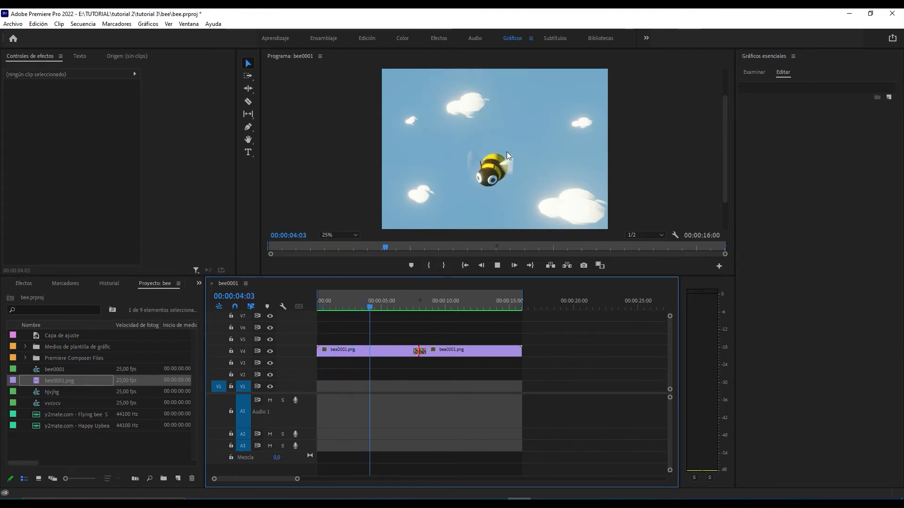
key(space)
key(space)
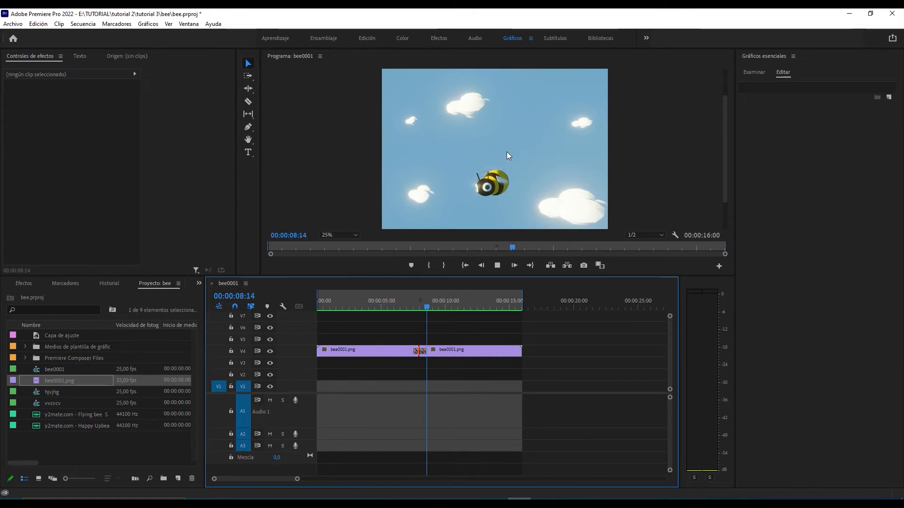
key(space)
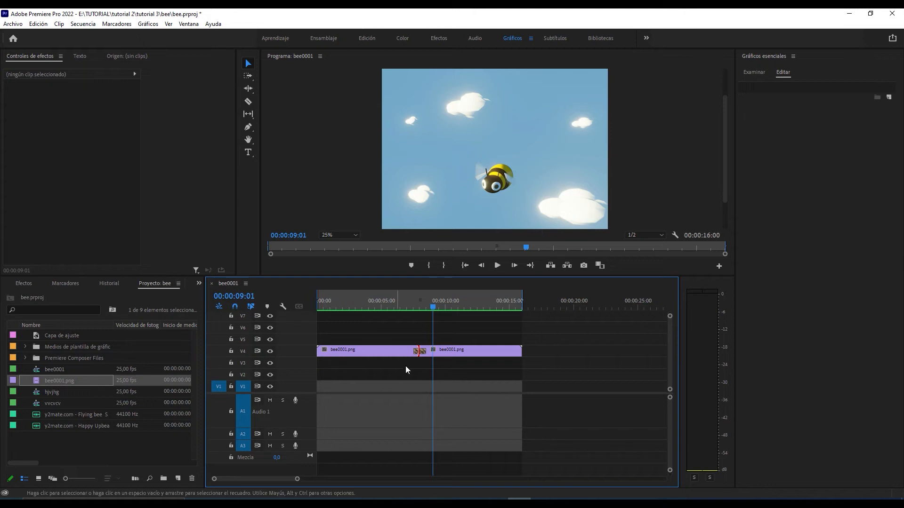
- Place the Flying bee sound effect on track A1 at the sequence start and trim off its quiet beginning
drag(430, 307, 313, 310)
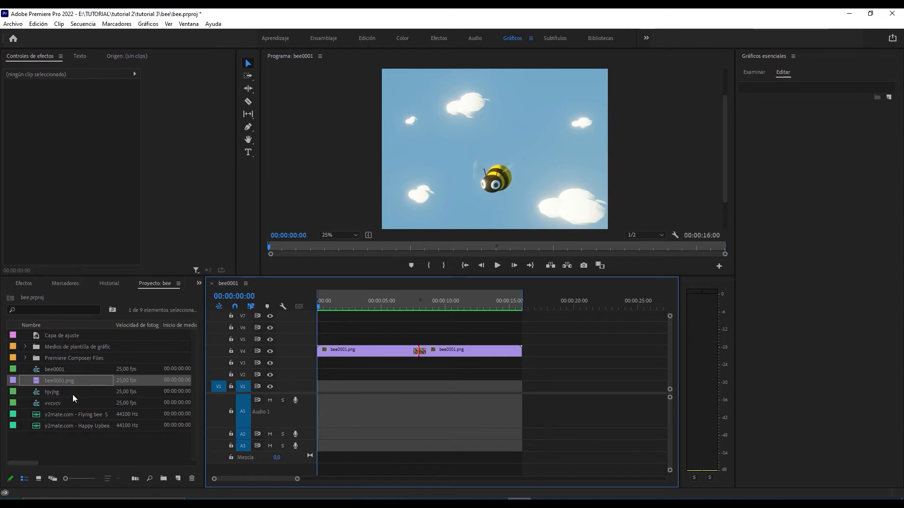
click(56, 369)
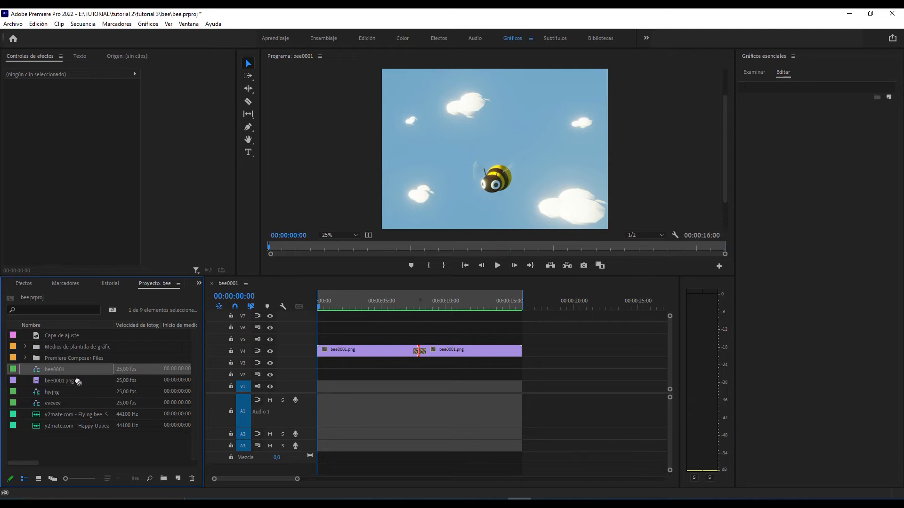
click(94, 416)
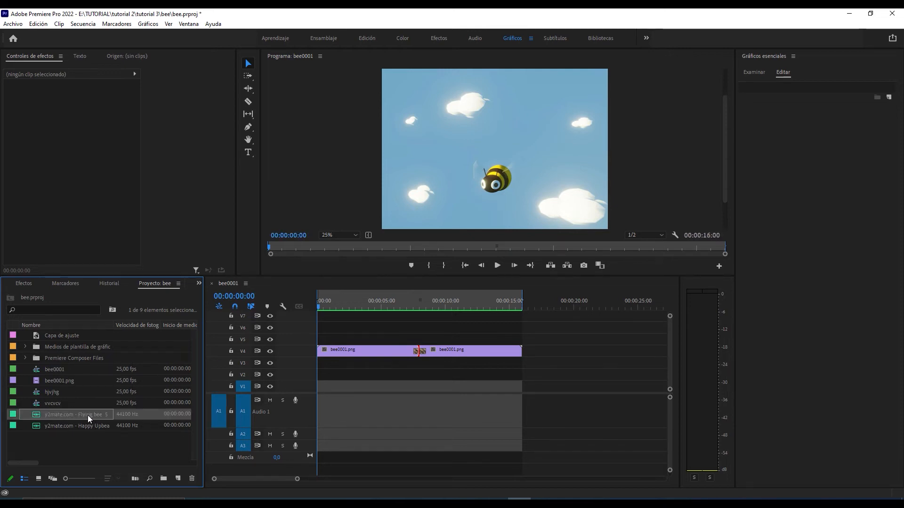
drag(87, 415, 314, 402)
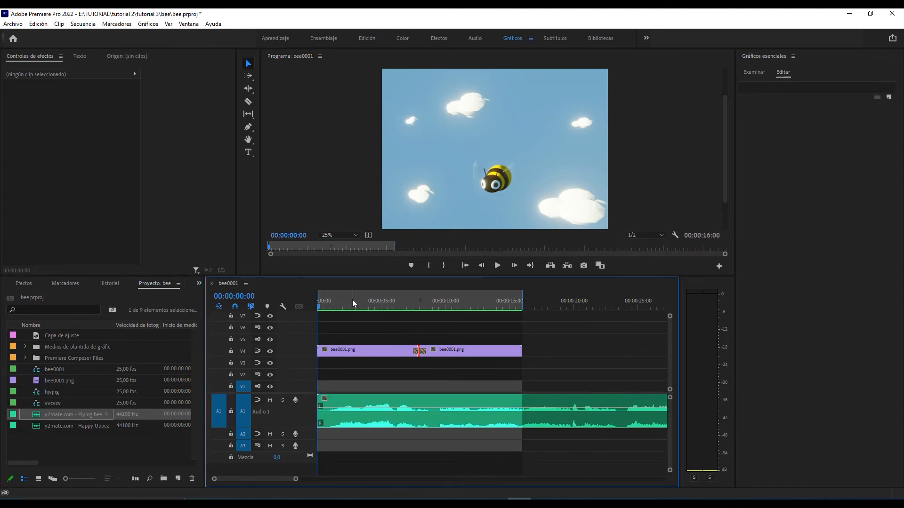
key(space)
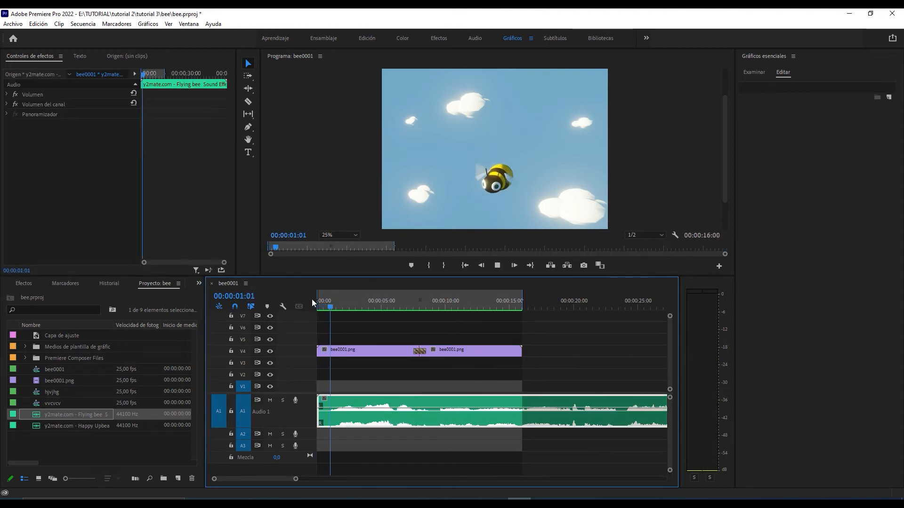
key(space)
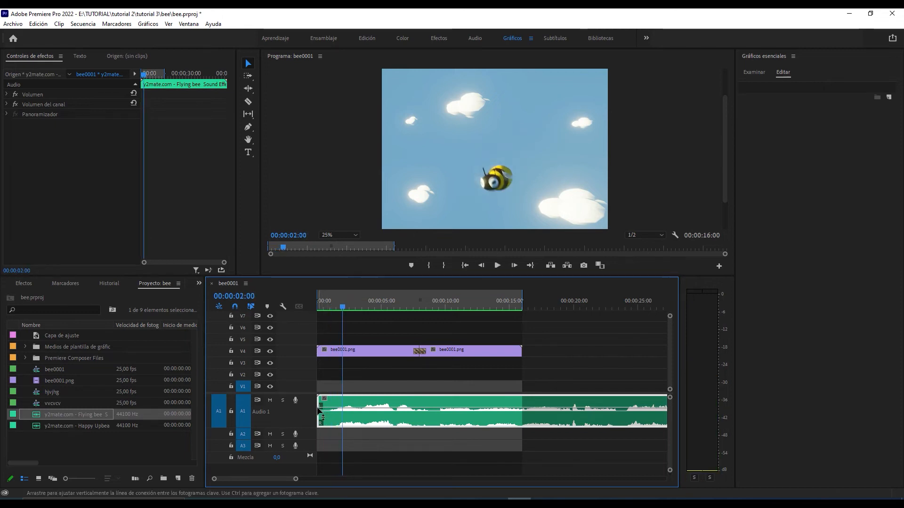
drag(319, 411, 349, 400)
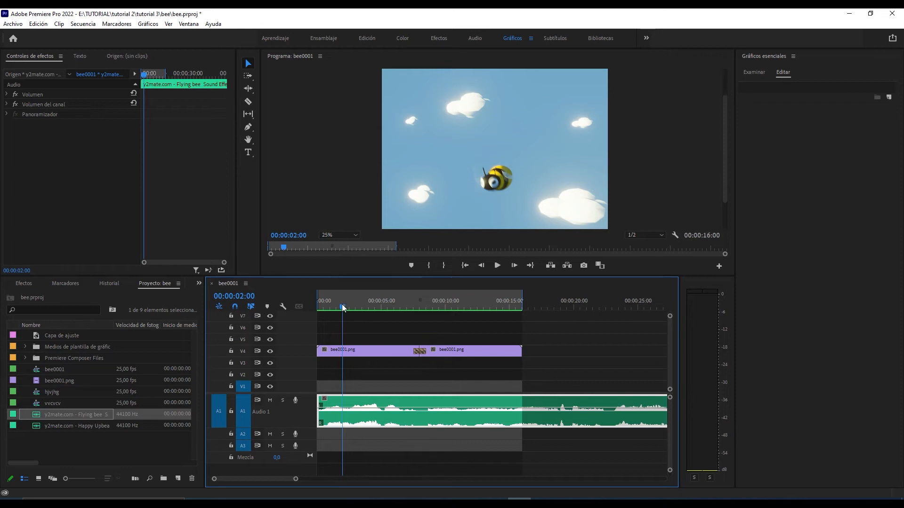
- Play the sequence from the start to hear the trimmed bee sound with the animation
drag(341, 304, 315, 304)
key(space)
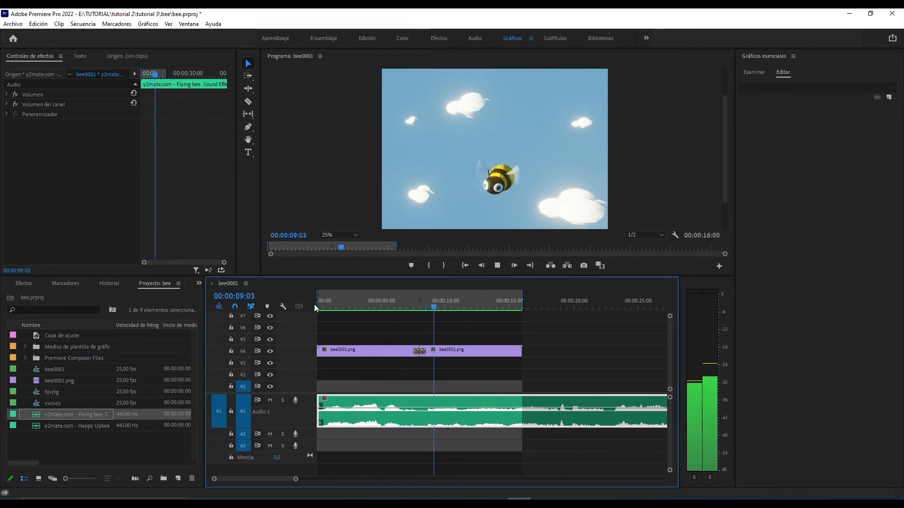
key(space)
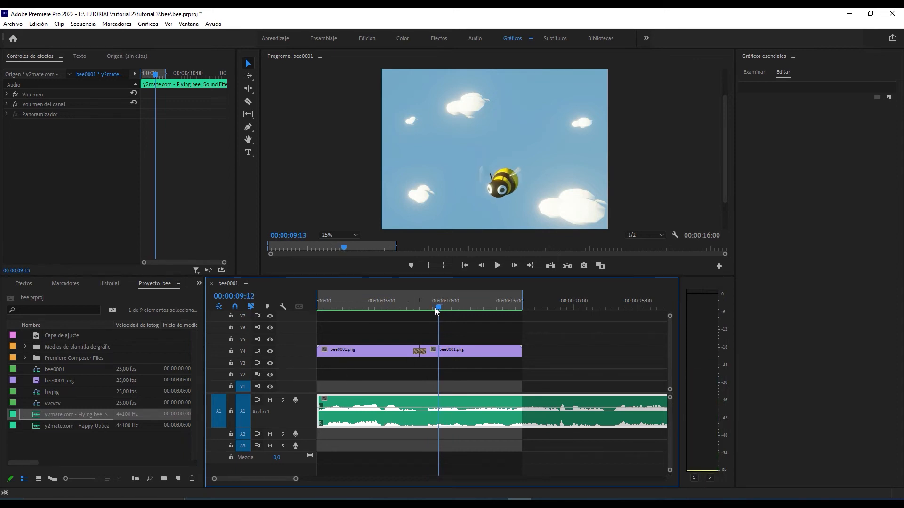
- Split the bee sound on track A1 at 00:00:06:21 and delete the part after the cut
drag(435, 308, 376, 318)
key(space)
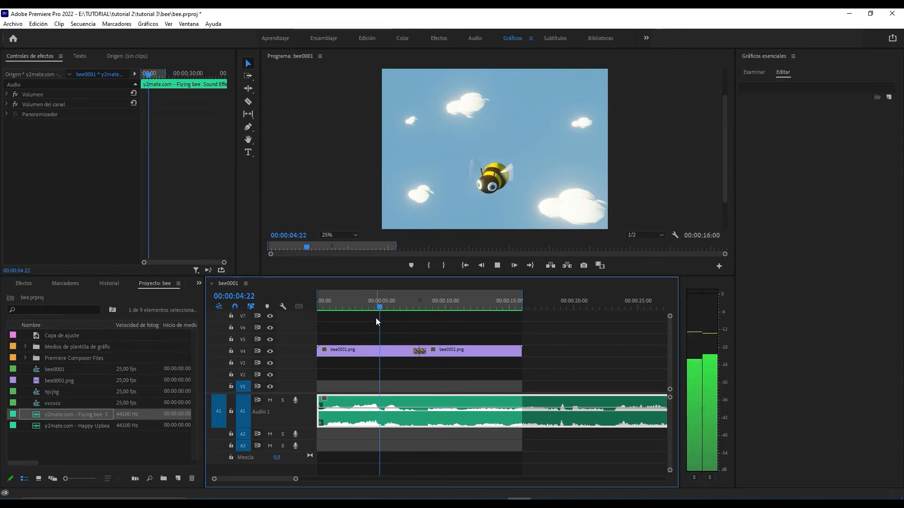
key(space)
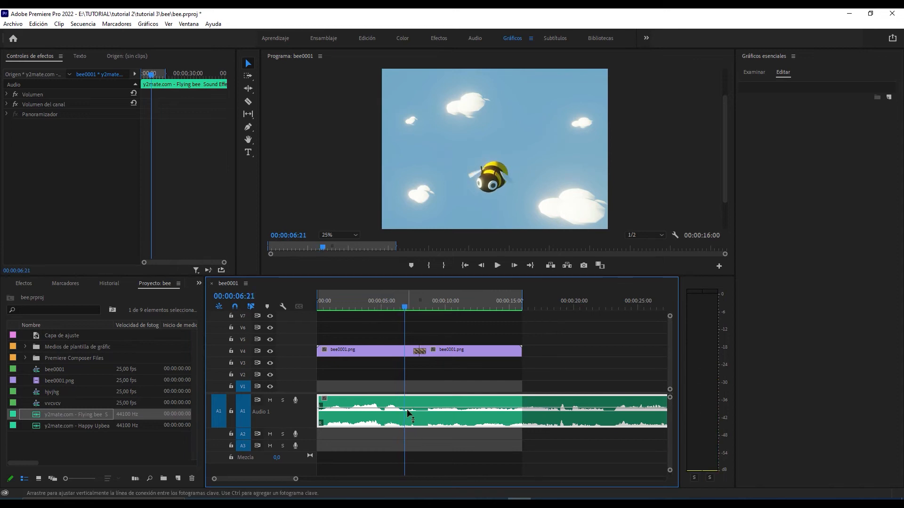
key(c)
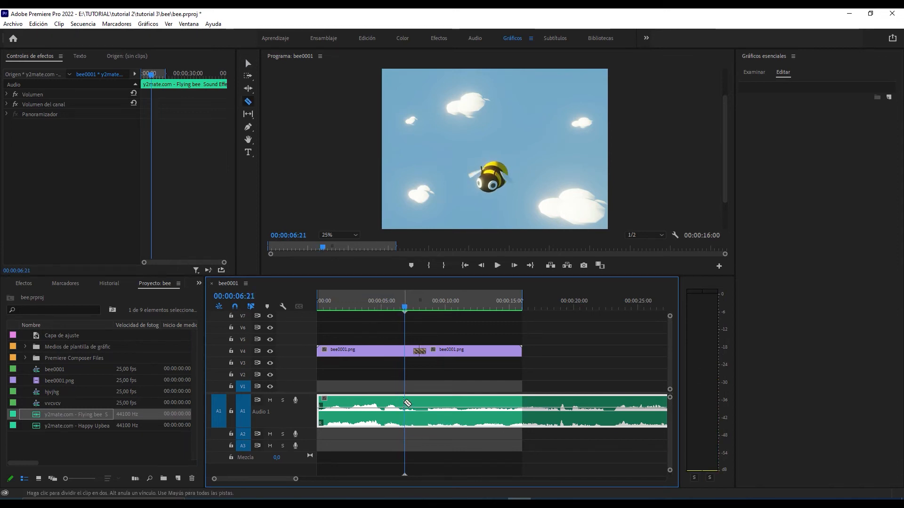
click(406, 403)
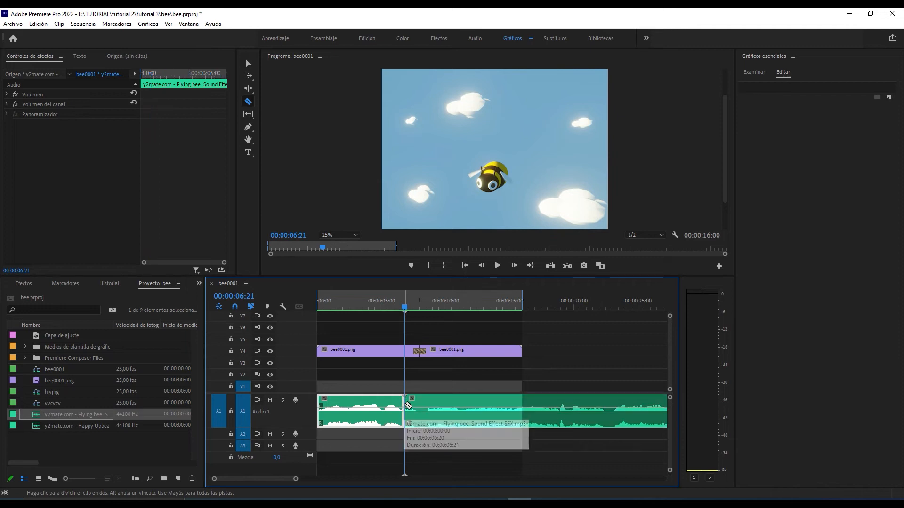
key(v)
click(427, 403)
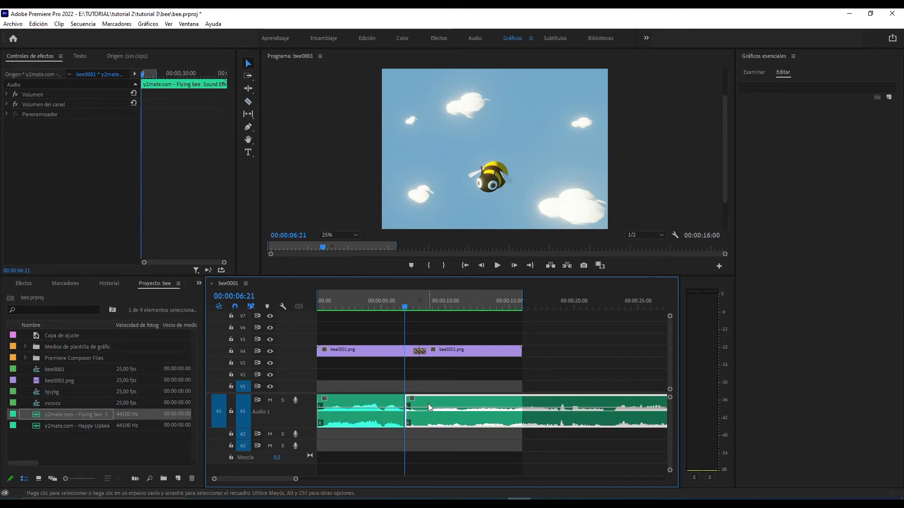
key(Delete)
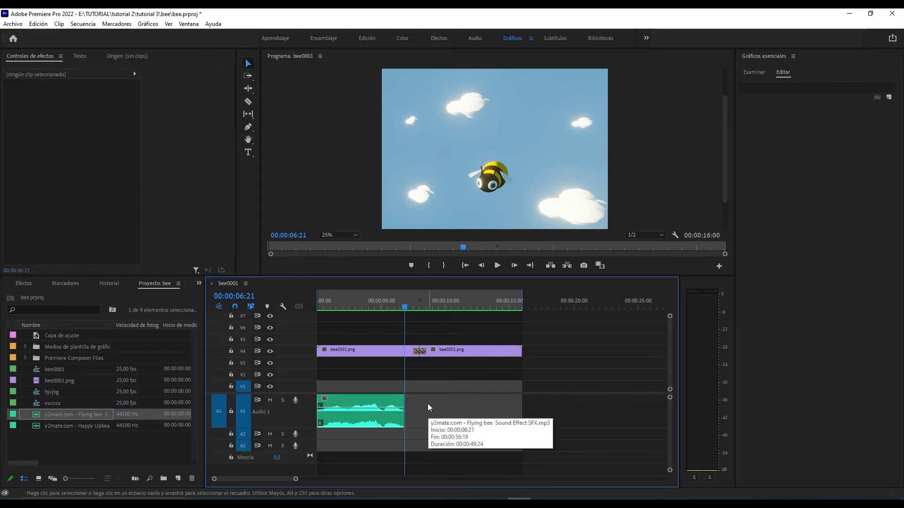
- Duplicate the trimmed bee sound directly after itself on track A1 and play the sequence across the join
click(395, 418)
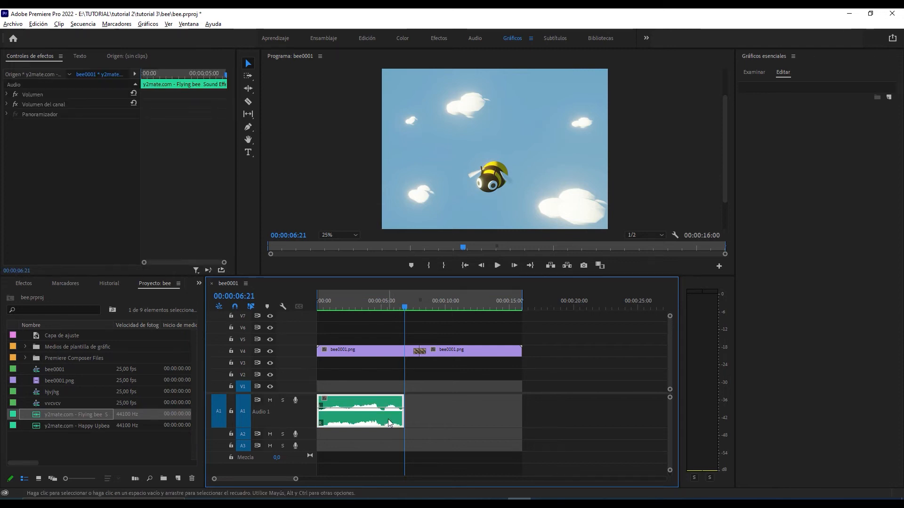
drag(394, 420, 477, 414)
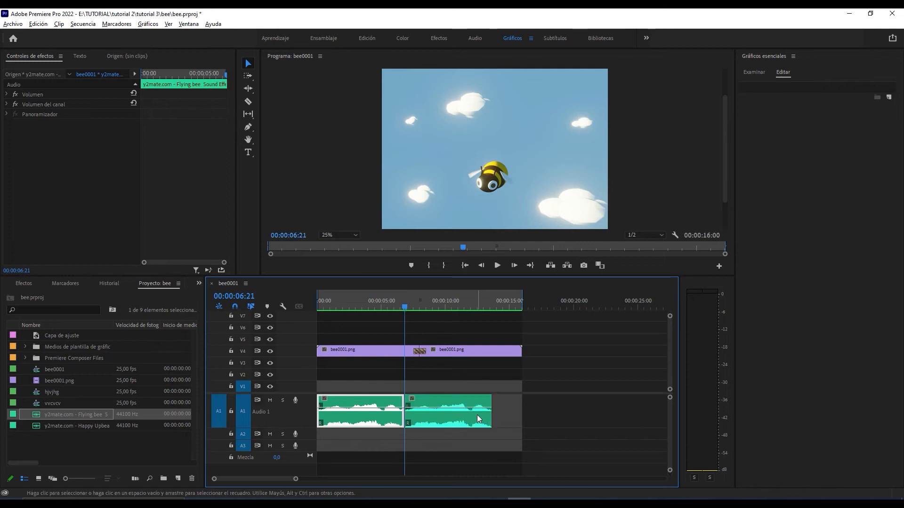
drag(406, 304, 377, 310)
key(space)
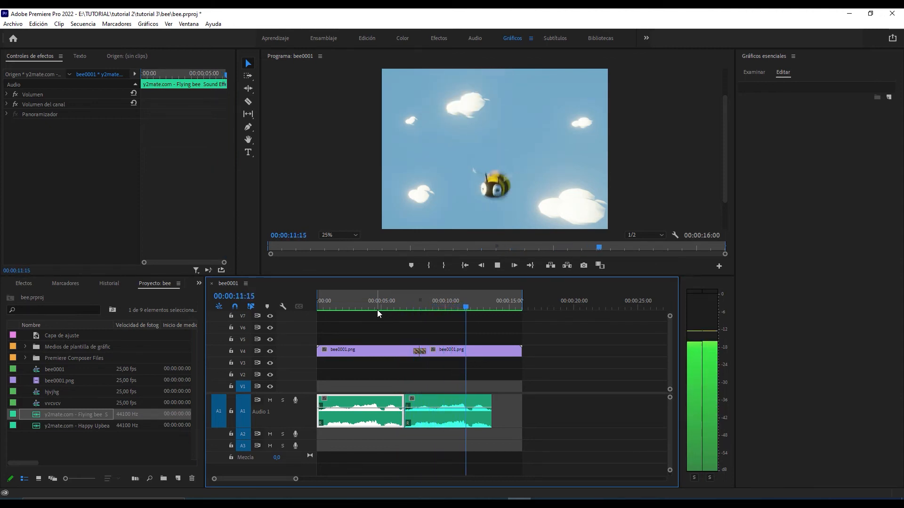
key(d)
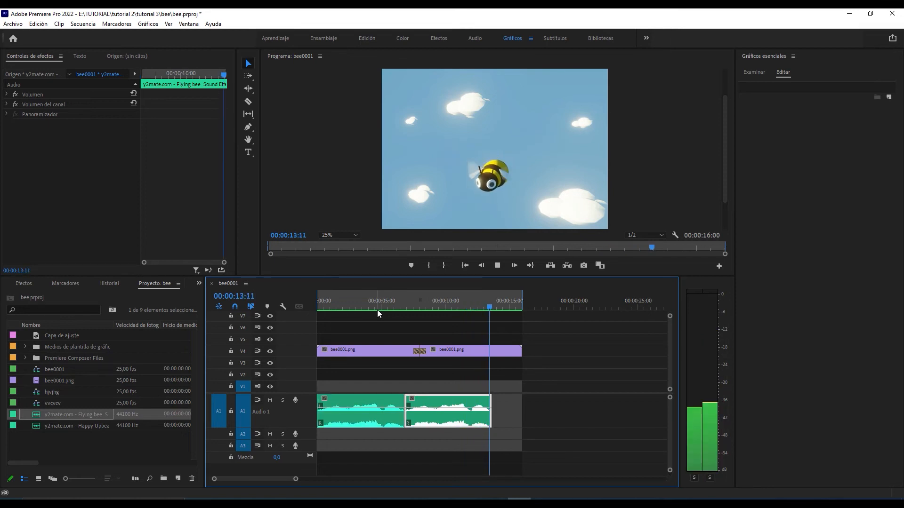
key(space)
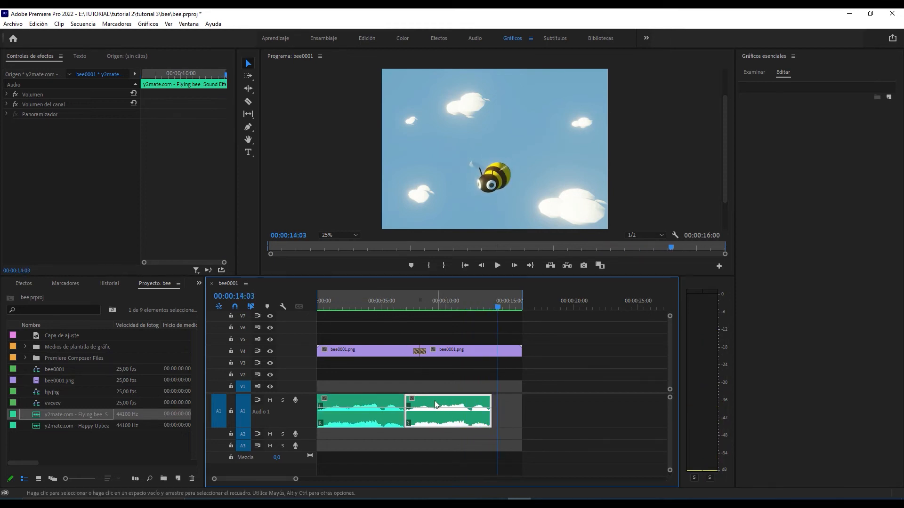
- Lengthen the first bee sound clip on A1 with the second copy shifted slightly later, and play through both
drag(433, 400, 413, 407)
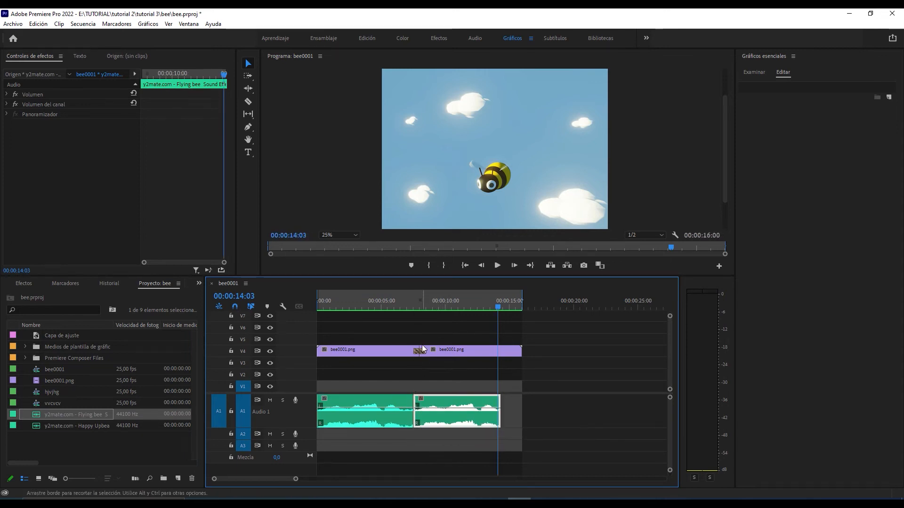
key(space)
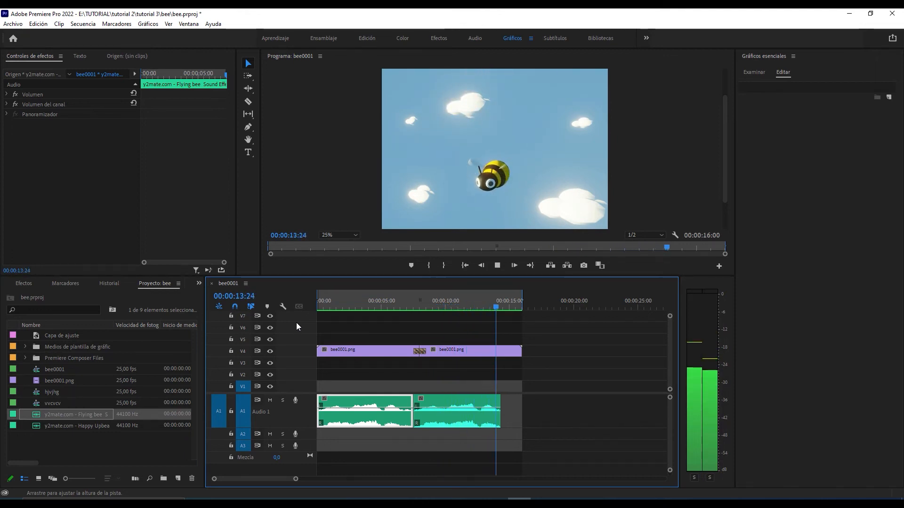
key(space)
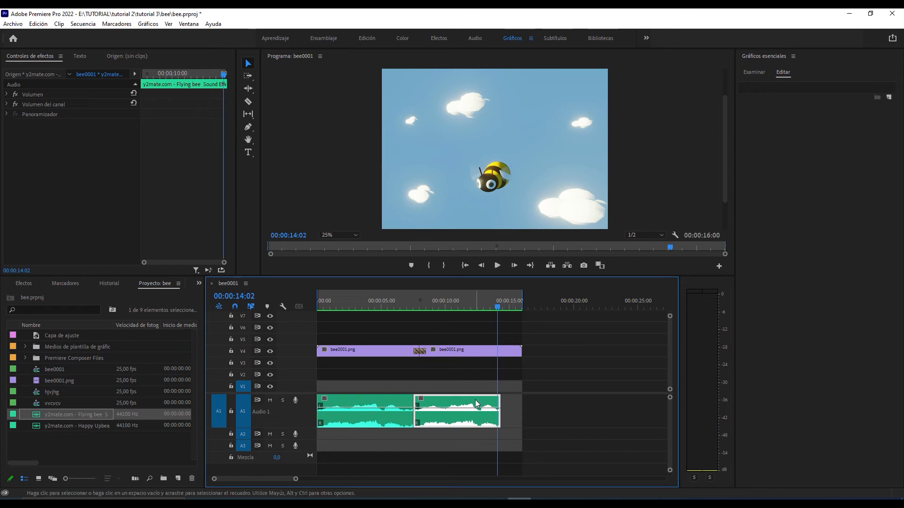
- Place a third copy of the bee sound on A1 at 00:00:14:02 and play it to the end of the video
drag(476, 401, 563, 402)
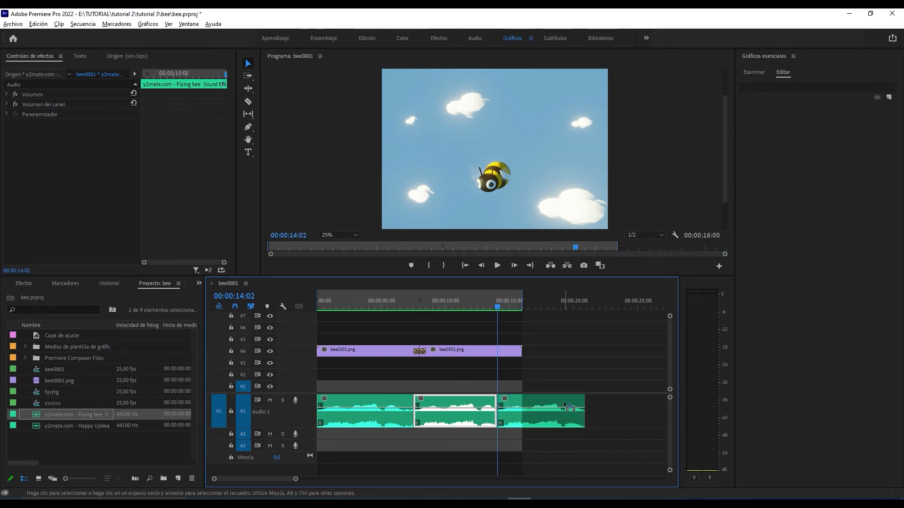
key(space)
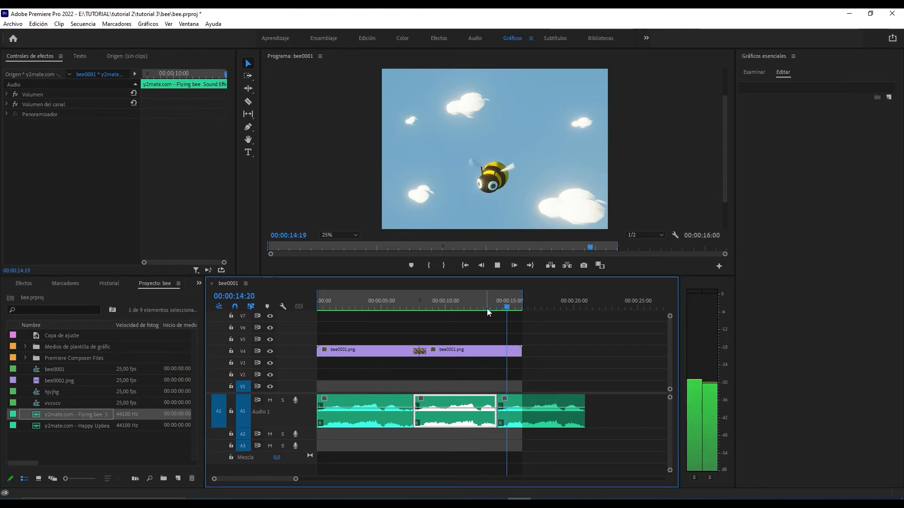
key(space)
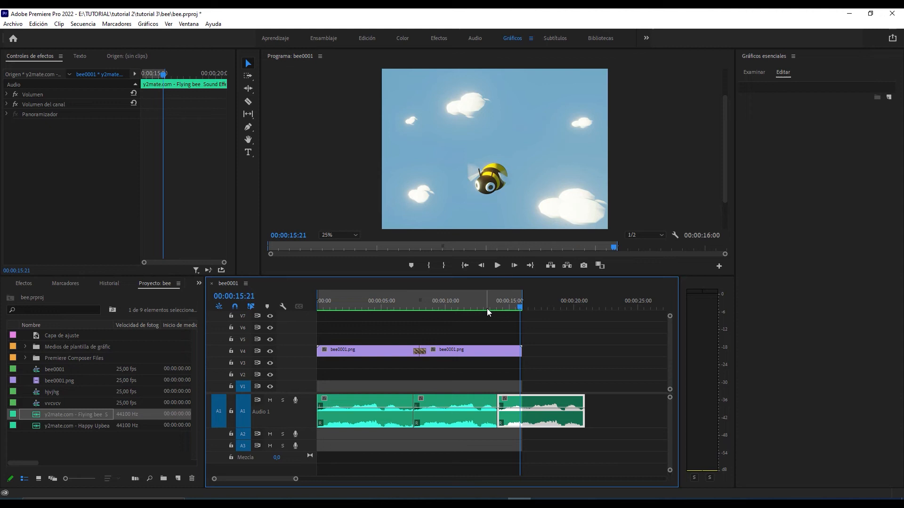
- Apply the default transition to the end of the second bee0001.png clip and play the section leading into it
click(520, 306)
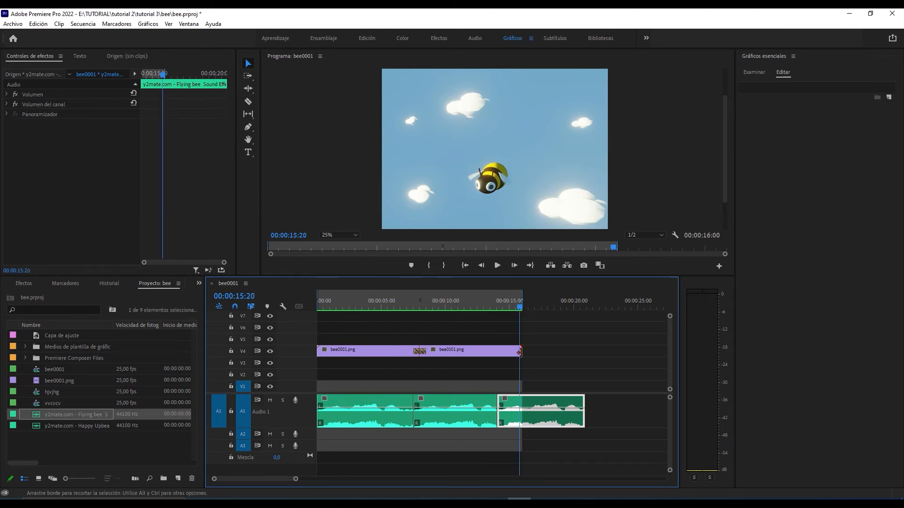
click(519, 352)
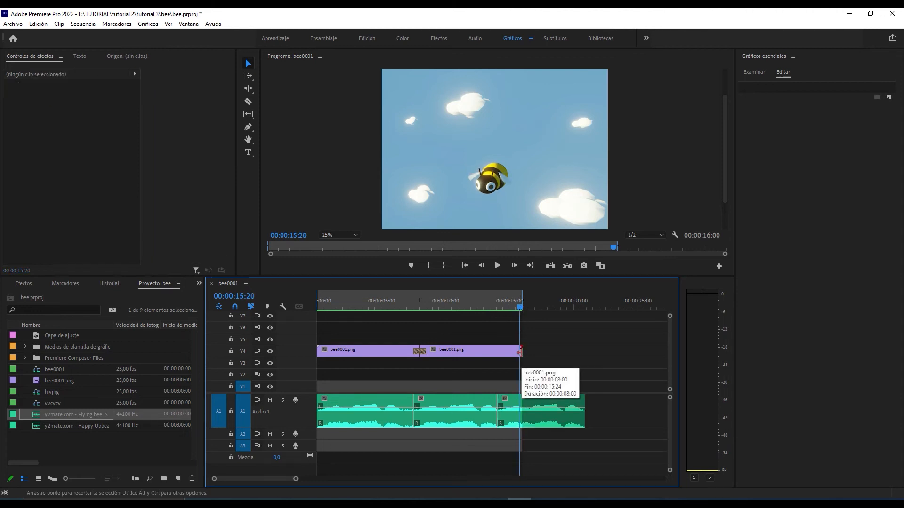
click(507, 352)
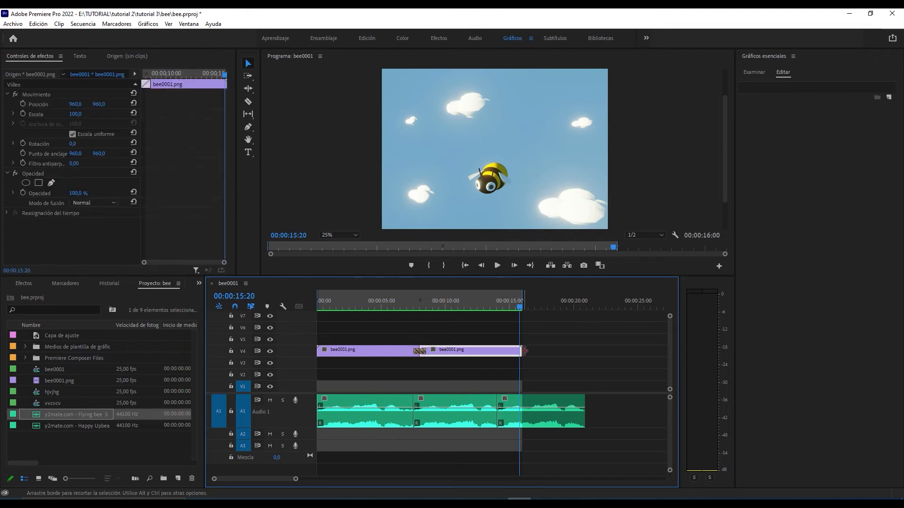
right_click(519, 351)
click(569, 409)
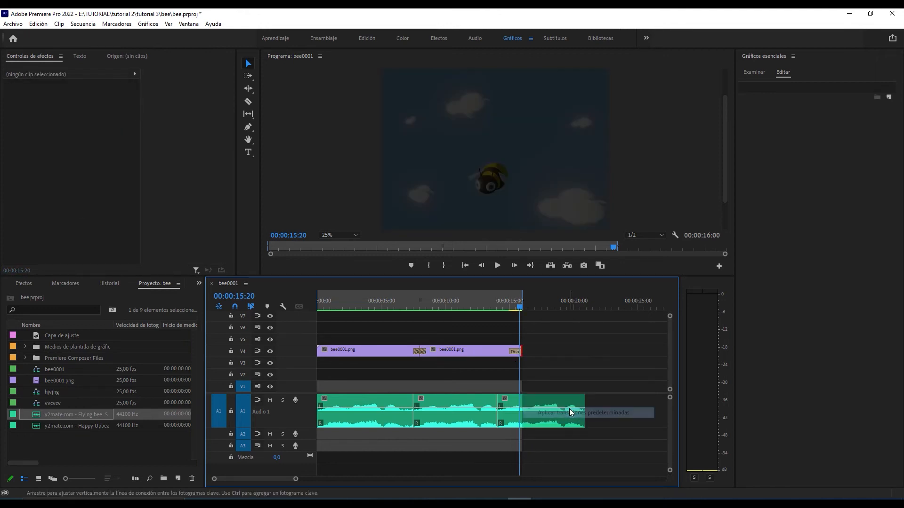
drag(521, 305, 501, 305)
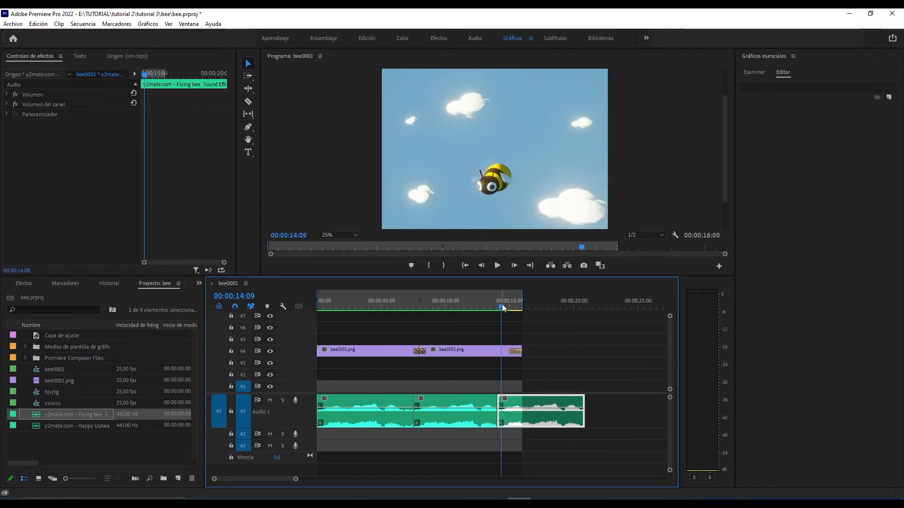
key(space)
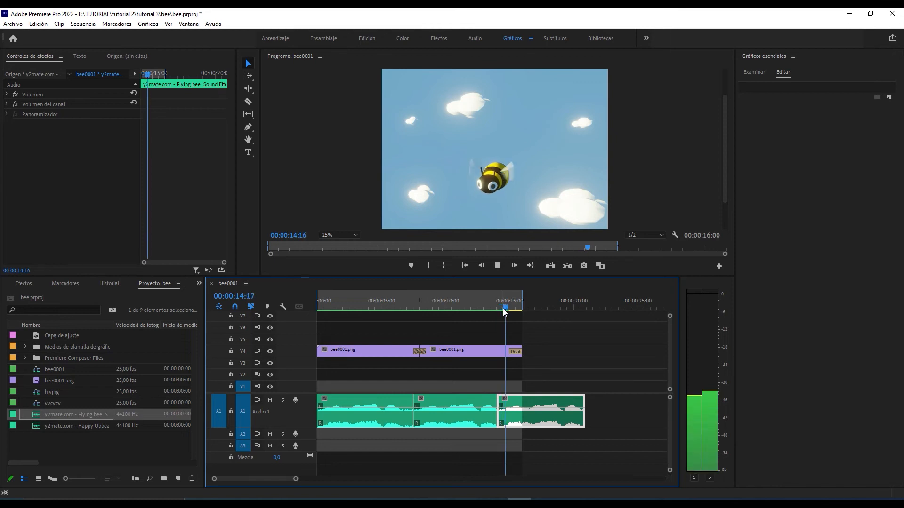
key(space)
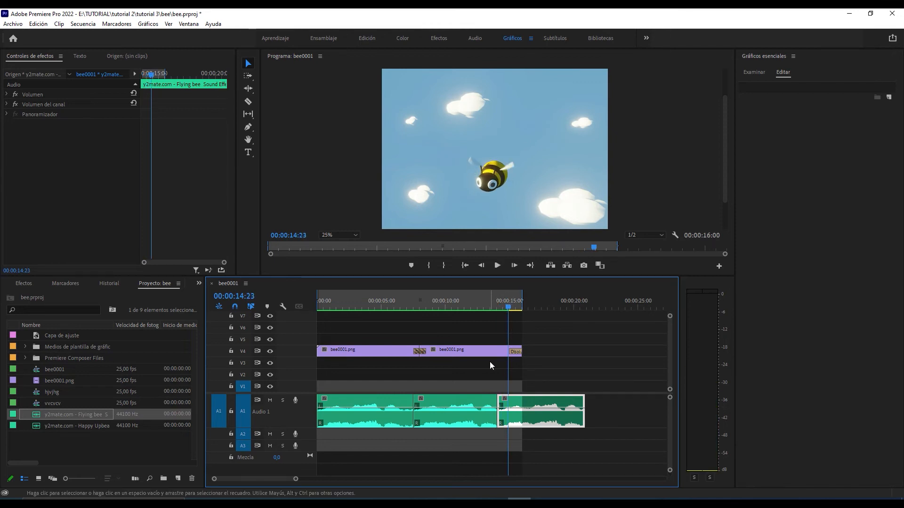
- Shorten the cross dissolve at the end of the second bee0001.png clip to 00:00:00:09
scroll(489, 362, down, 1)
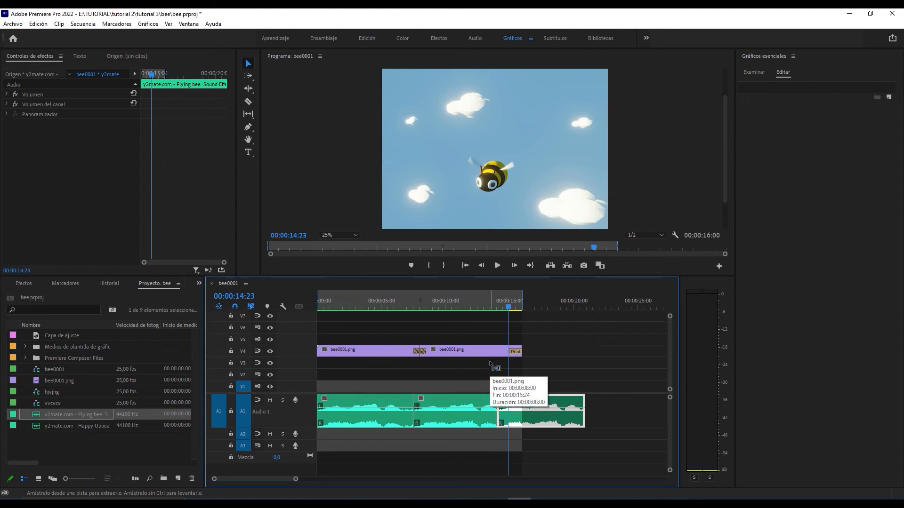
scroll(490, 362, up, 1)
scroll(490, 361, down, 1)
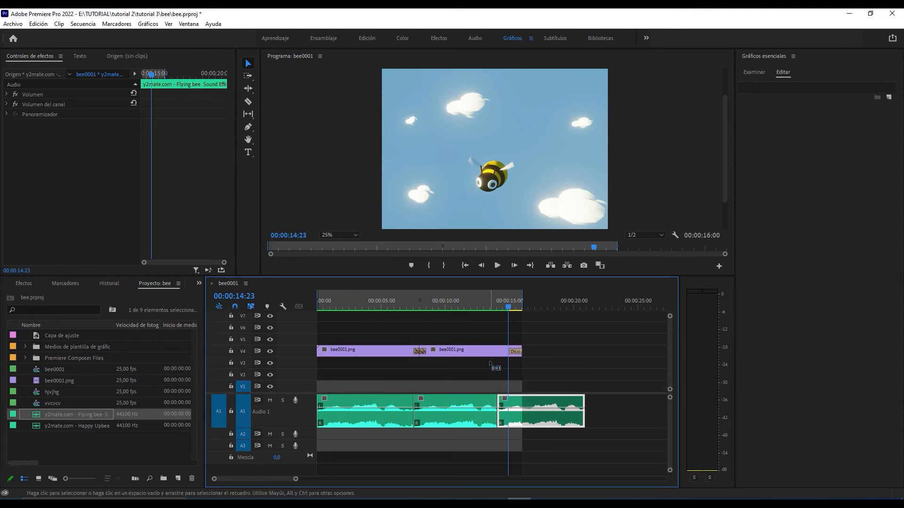
alt+scroll(490, 364, up, 3)
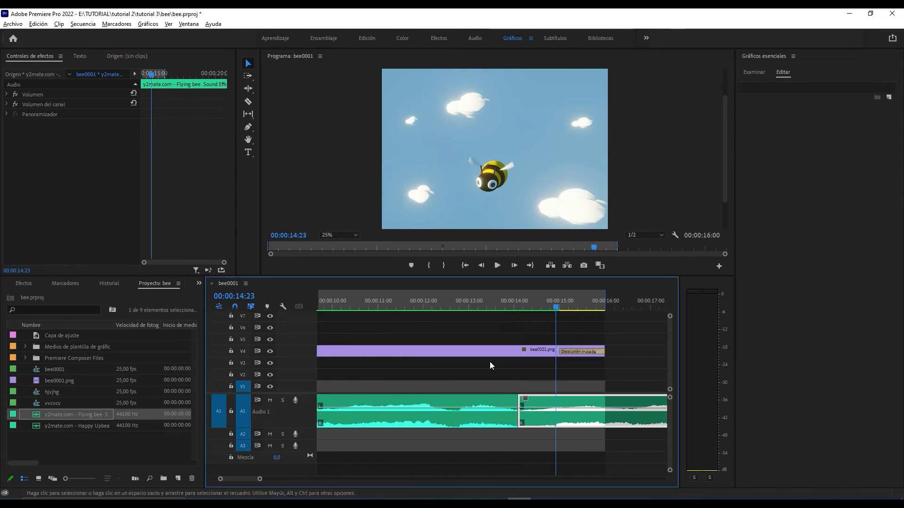
click(562, 353)
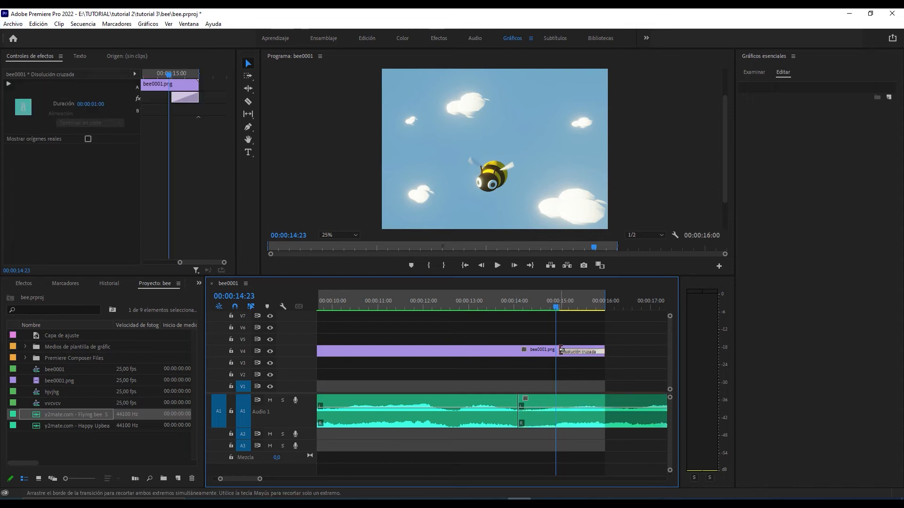
click(559, 350)
click(565, 350)
drag(565, 350, 594, 349)
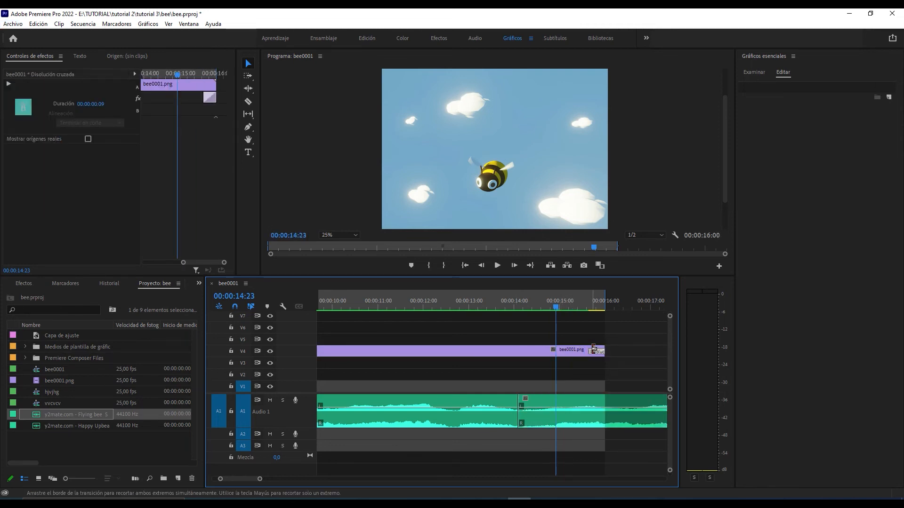
- Apply the default transition to the start of the first bee0001.png clip and shorten it to just over half a second
drag(250, 479, 233, 479)
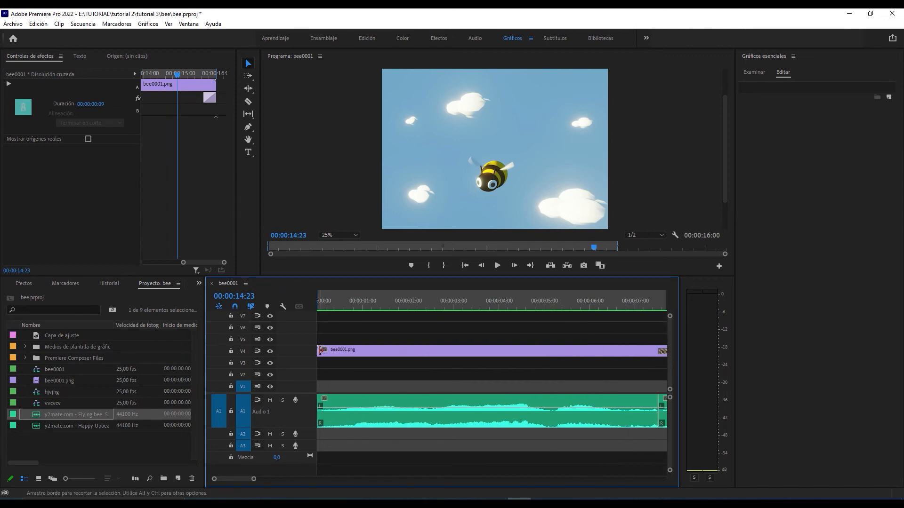
click(320, 351)
right_click(321, 351)
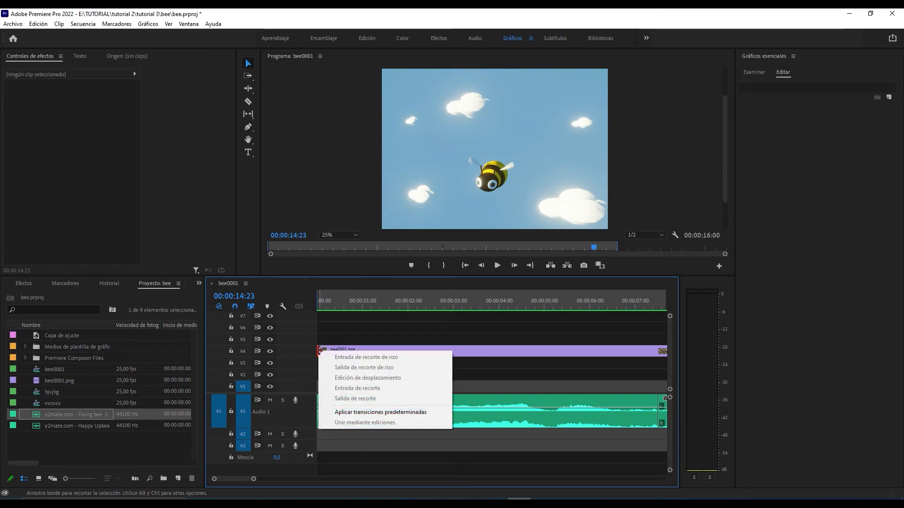
click(378, 412)
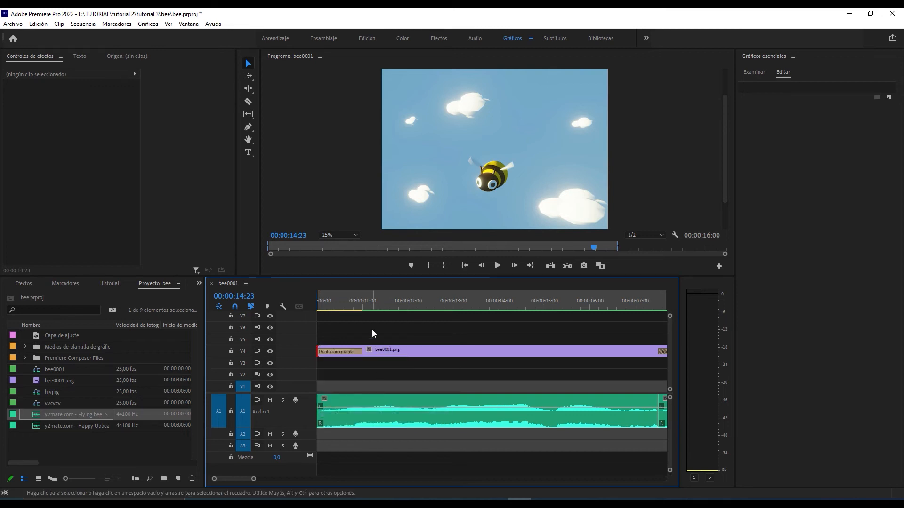
drag(359, 352, 345, 352)
drag(344, 298, 312, 298)
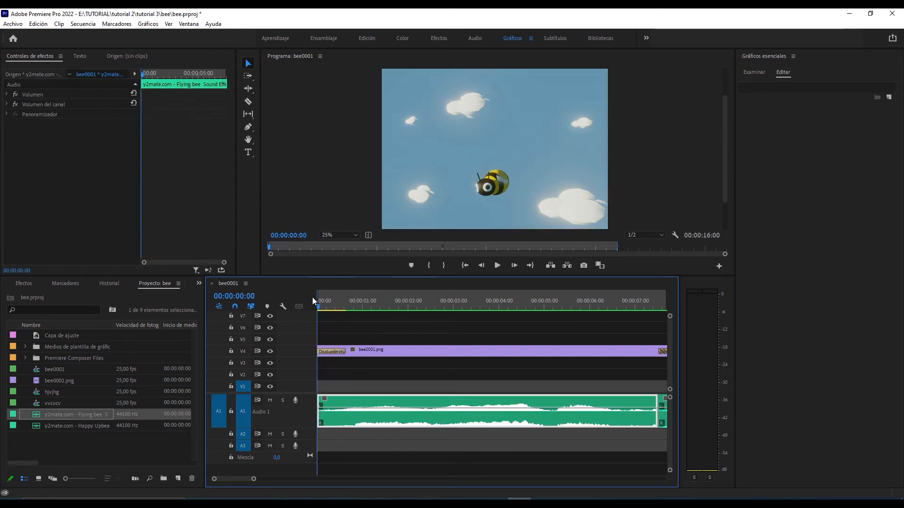
- Split the last bee sound clip on A1 where the video ends, at 00:00:16:00, and delete the excess part
drag(254, 479, 293, 484)
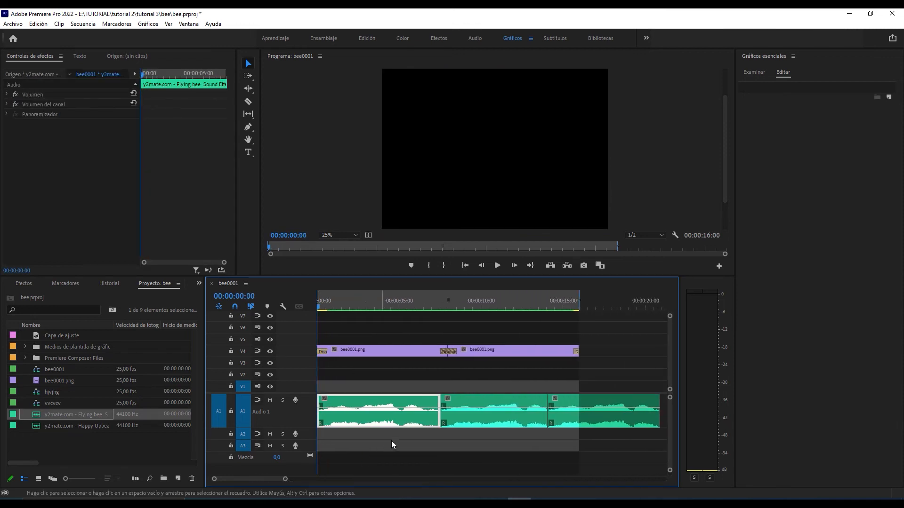
key(c)
click(580, 407)
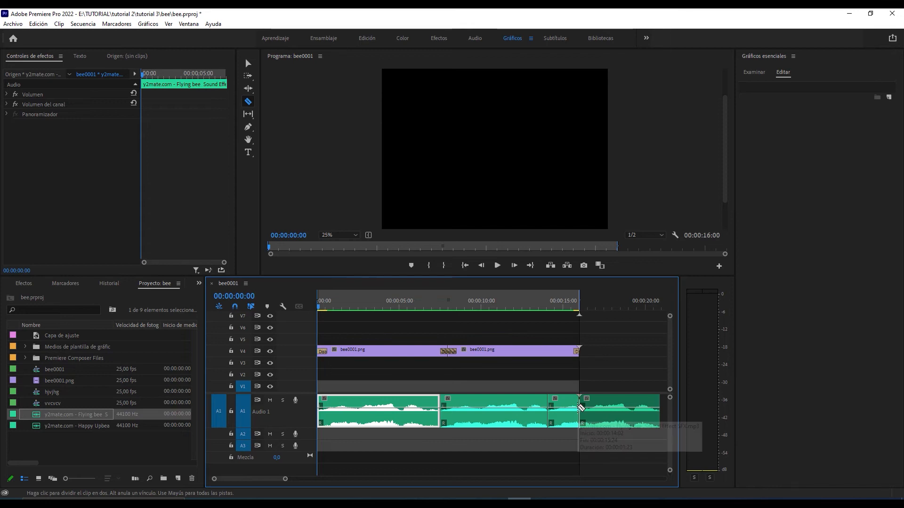
key(v)
click(596, 404)
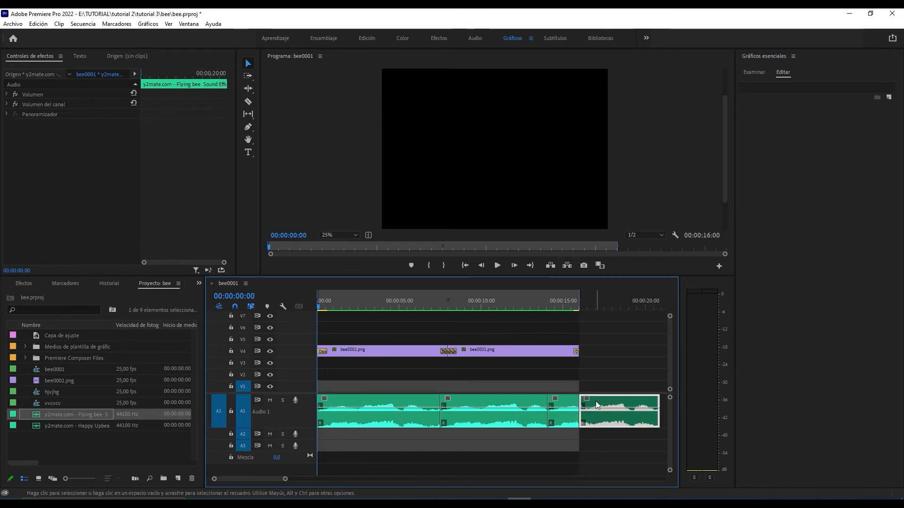
key(Delete)
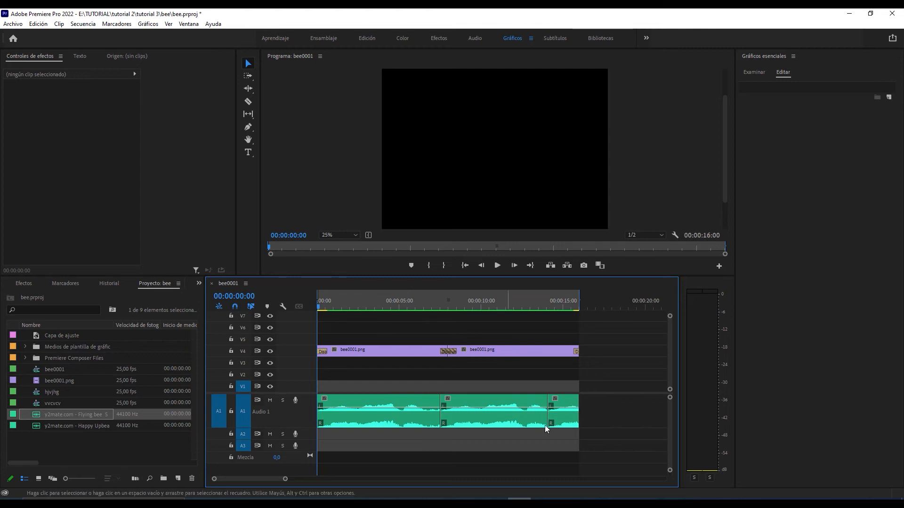
- Apply the default audio transition to the end of the last bee sound clip and move the playhead to 00:00:14:01
click(575, 425)
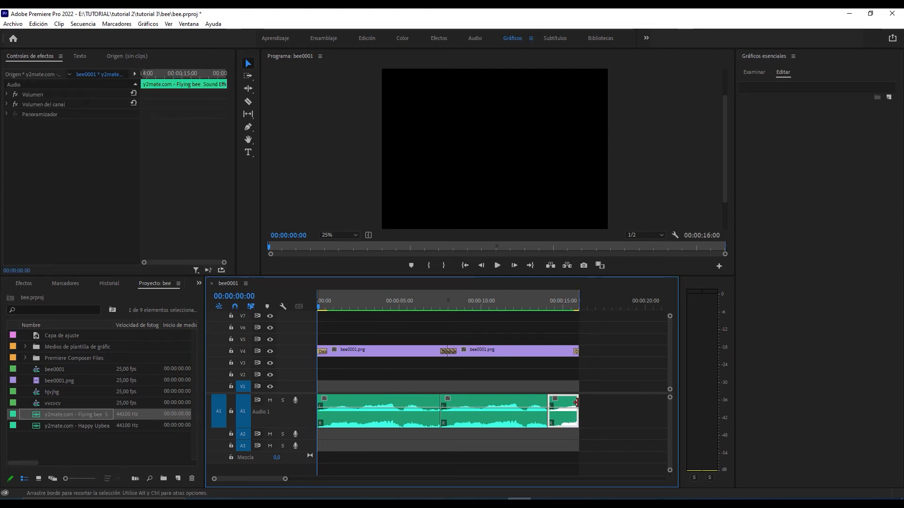
click(576, 403)
right_click(576, 403)
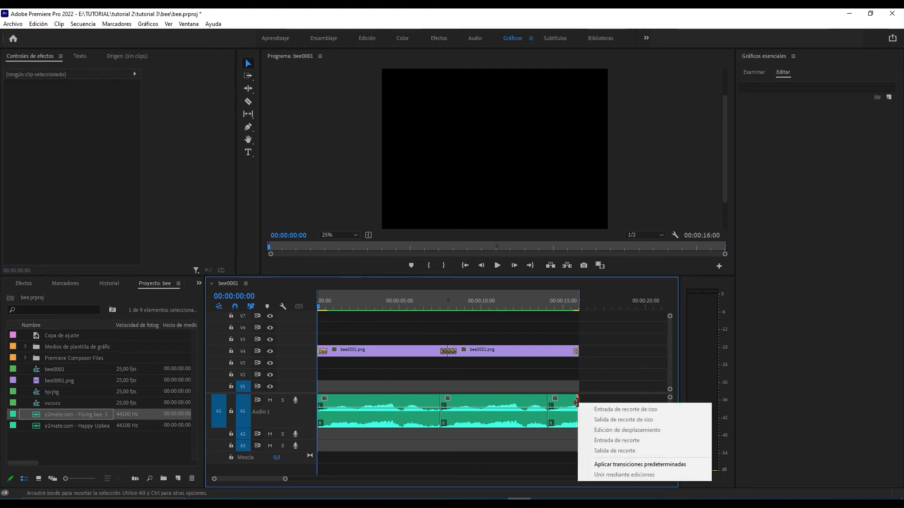
click(613, 465)
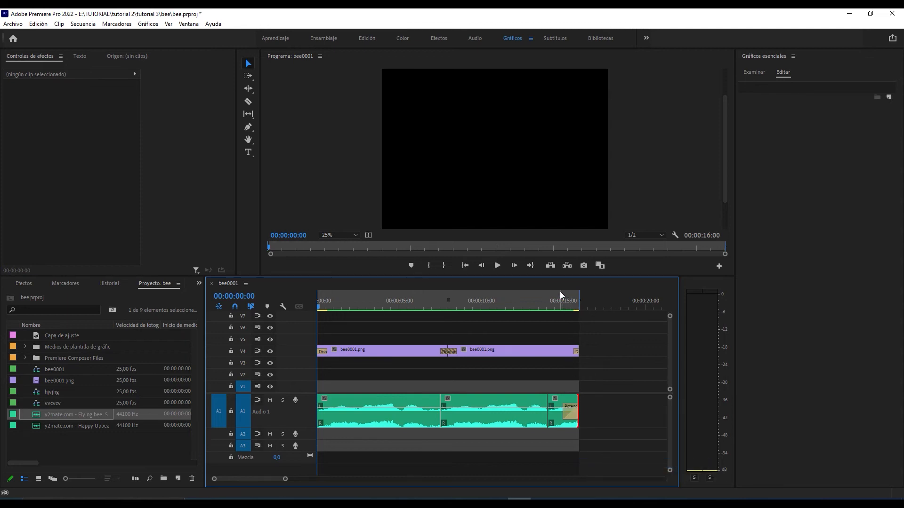
click(548, 306)
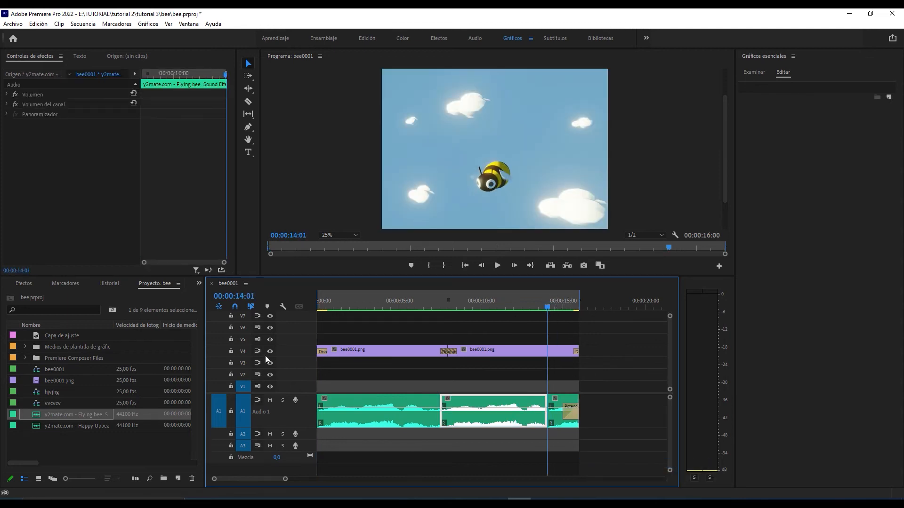
- Play the sequence from its start to check the bee sound against the video
click(316, 303)
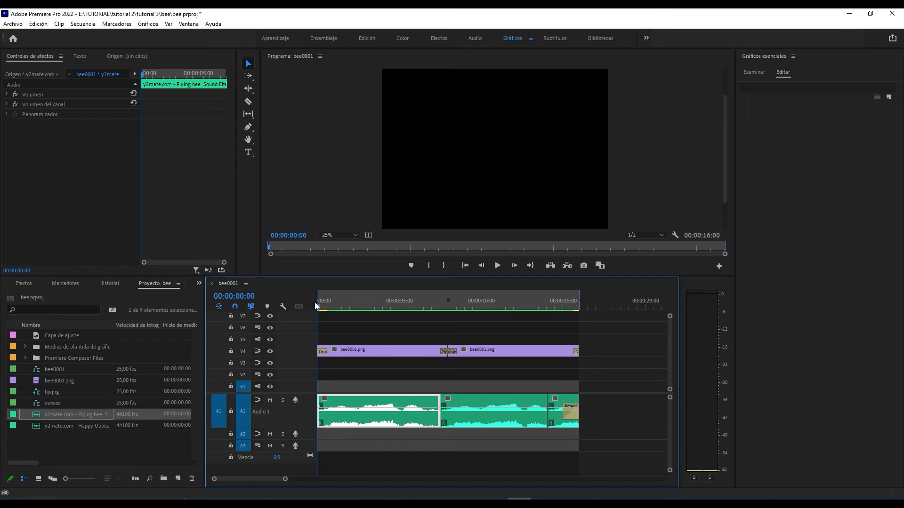
mouse_move(316, 303)
mouse_down()
mouse_move(350, 301)
mouse_move(307, 293)
mouse_up()
key(space)
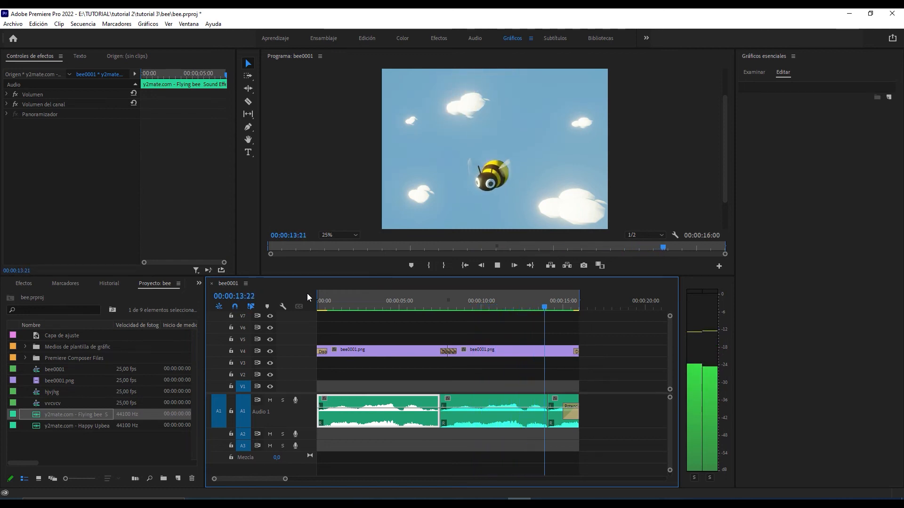
key(space)
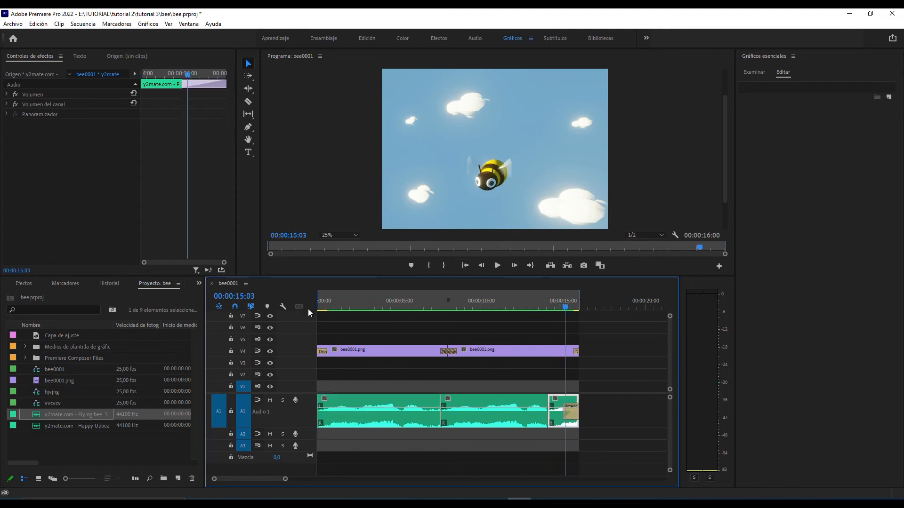
- Place the Happy Upbeat background music at the start of track A3 and cut off the part beyond the video's end at 00:00:15:24
click(78, 426)
drag(87, 428, 323, 448)
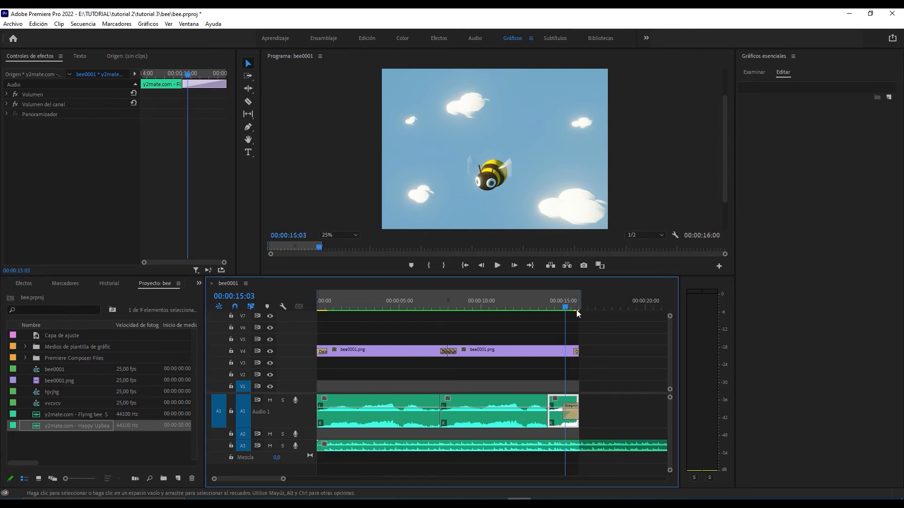
key(space)
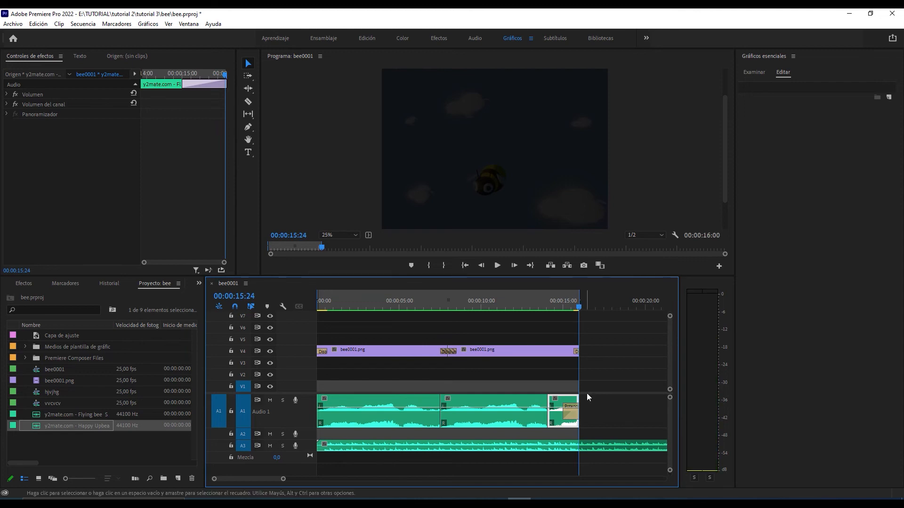
key(c)
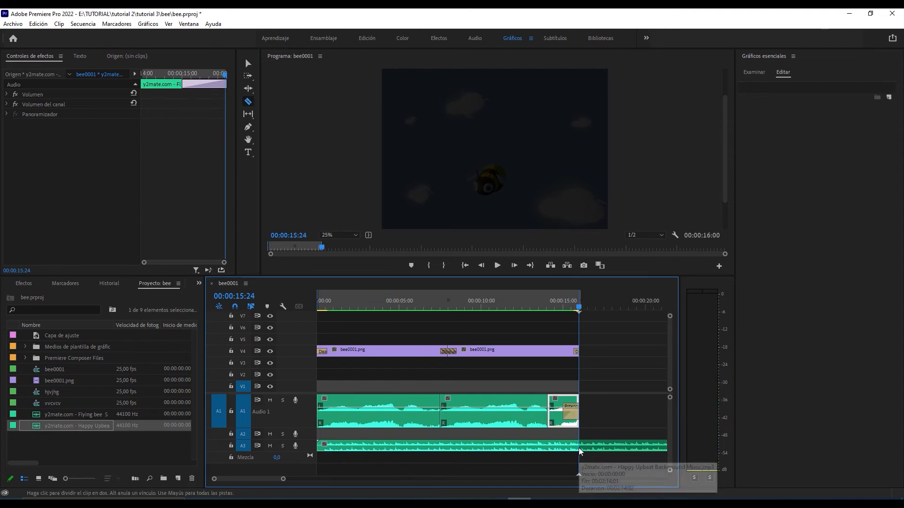
click(579, 447)
key(v)
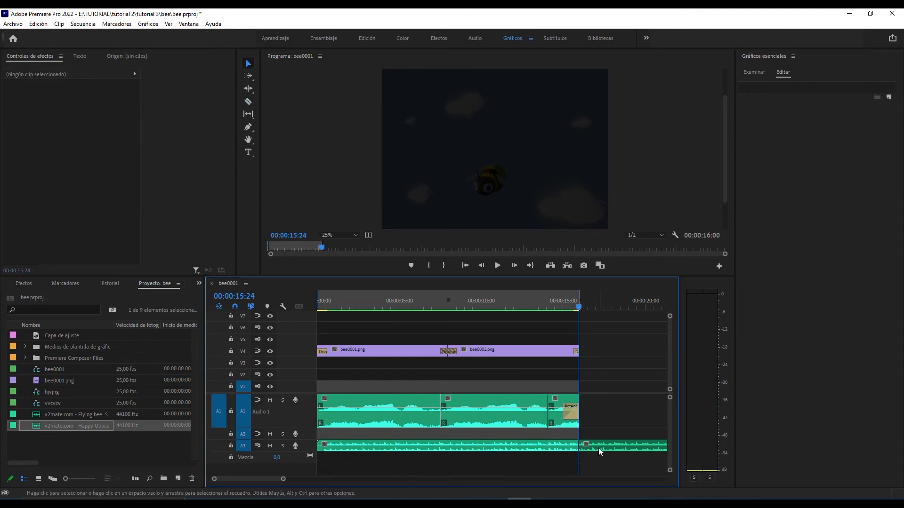
click(598, 447)
key(Delete)
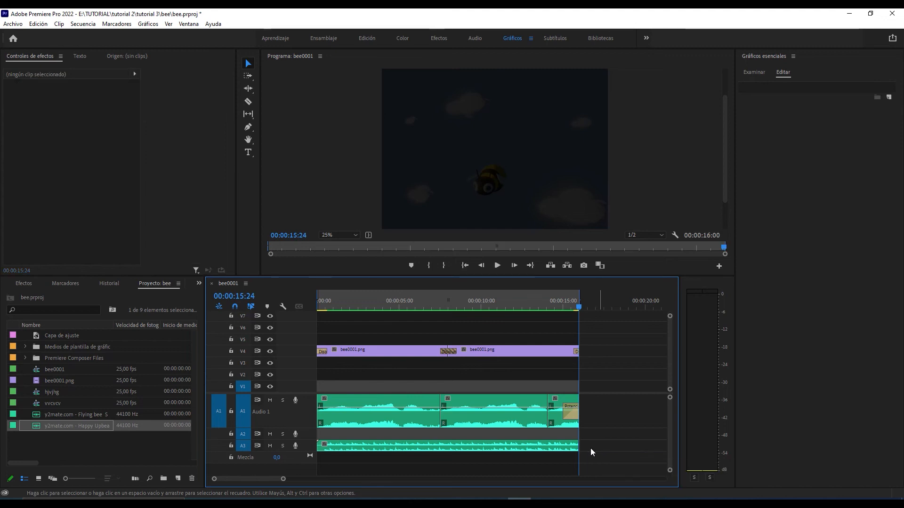
- Play the opening seconds of the sequence to hear the music together with the bee sound
click(570, 309)
key(space)
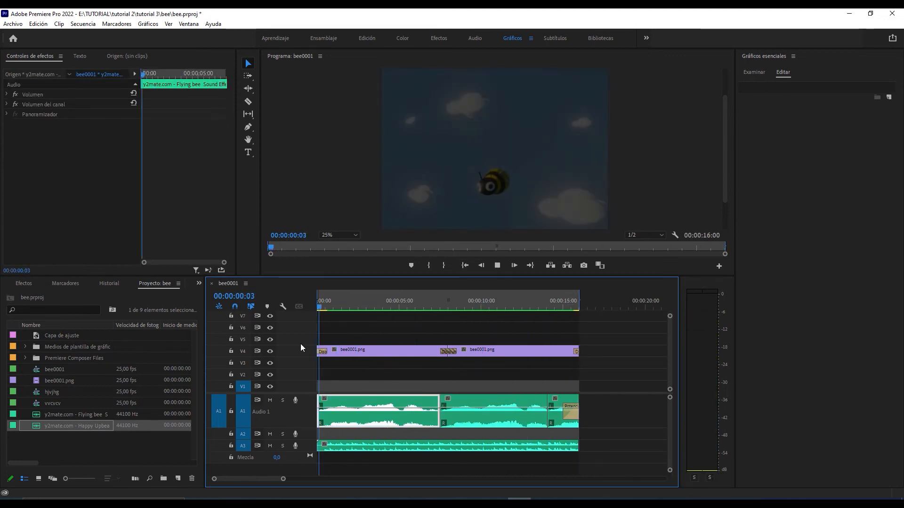
key(space)
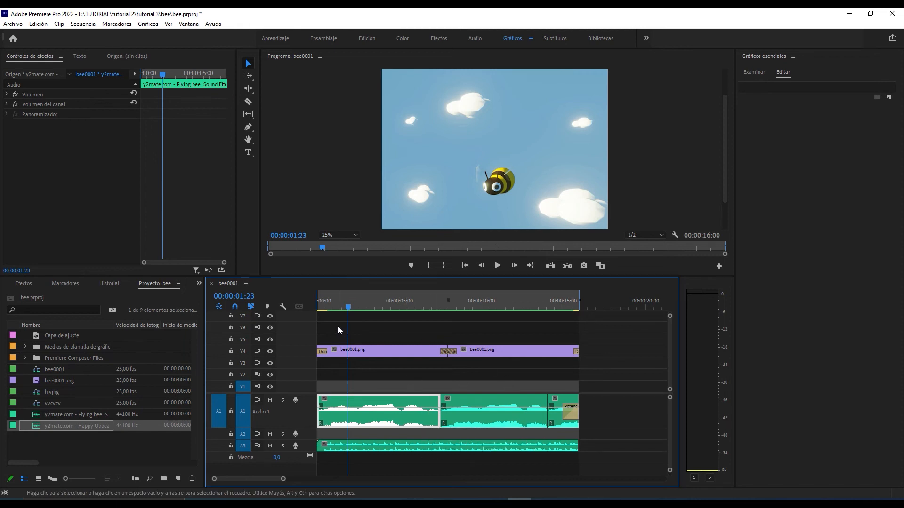
key(space)
key(space)
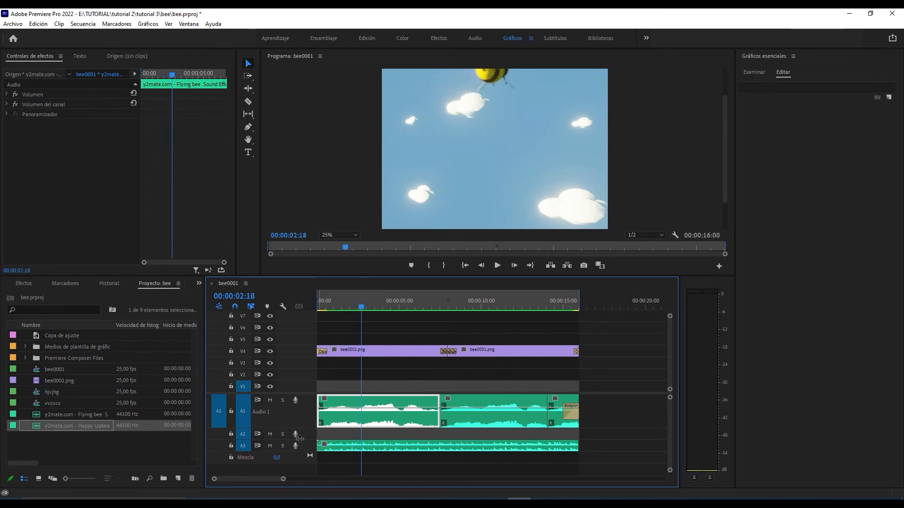
- Mute track A3 and play the sequence from its start to hear the bee sound alone
click(270, 446)
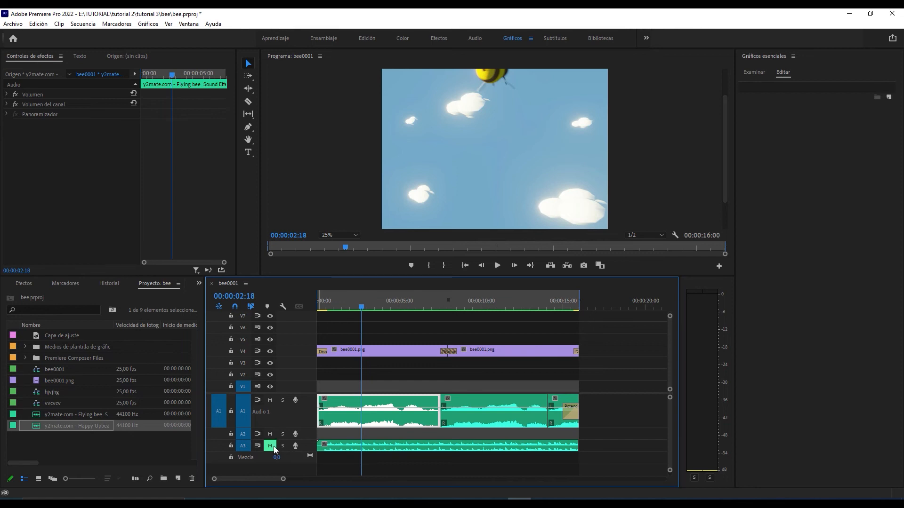
drag(357, 305, 299, 312)
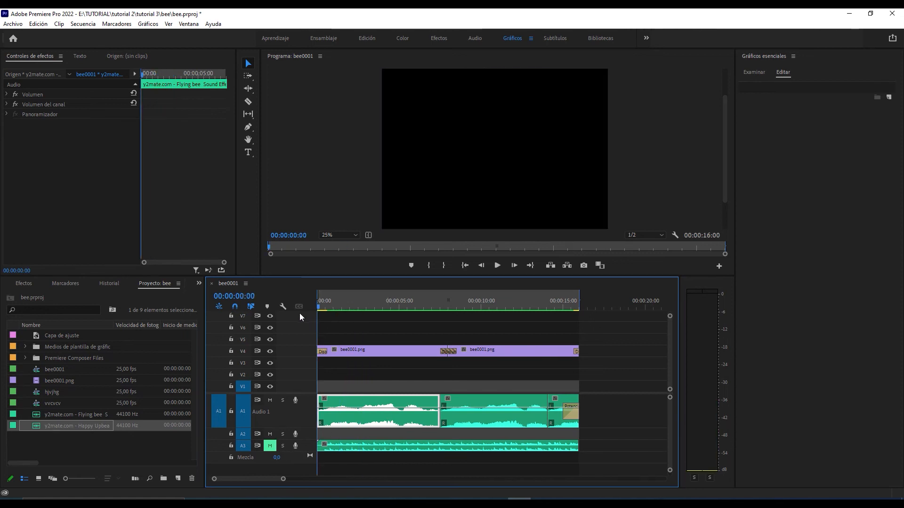
key(space)
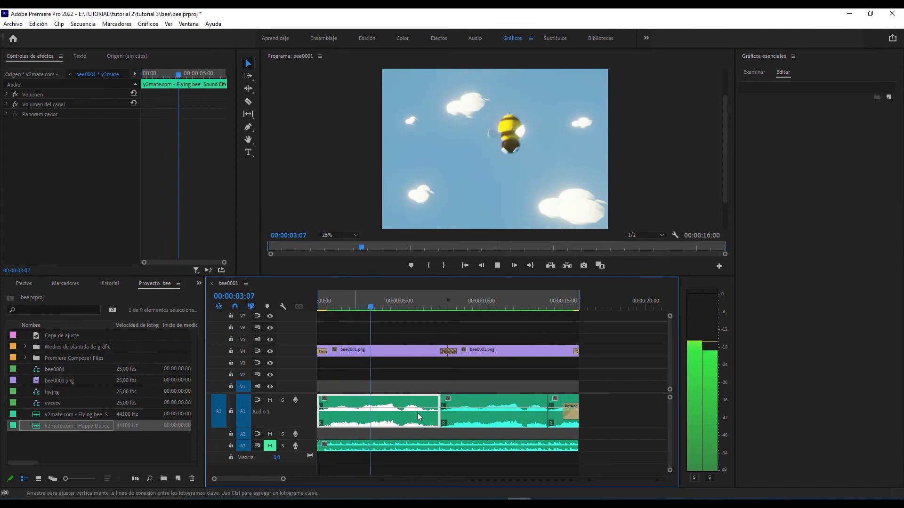
key(space)
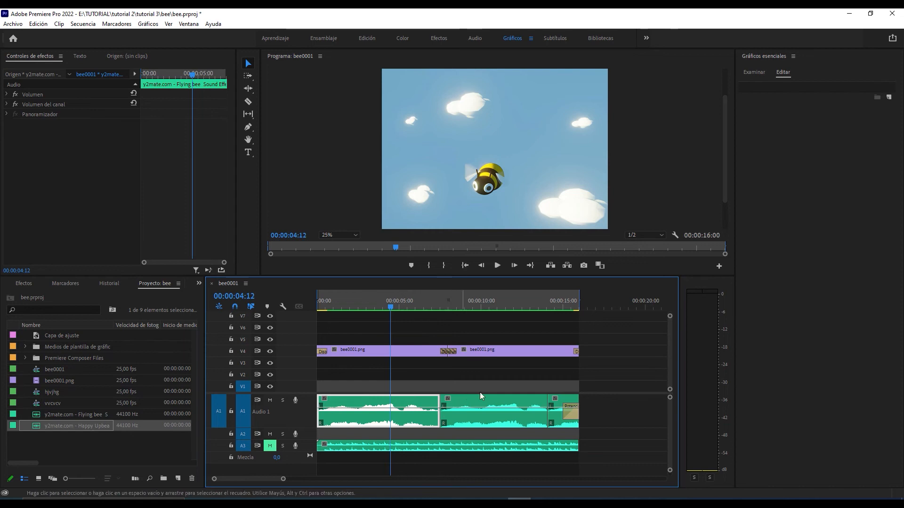
- Lower the audio gain of the background music clip on track A3
click(403, 446)
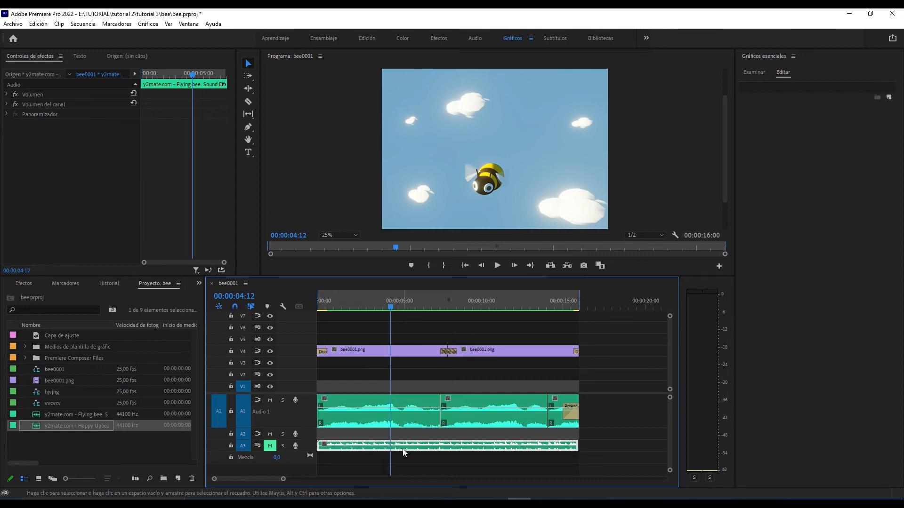
right_click(454, 445)
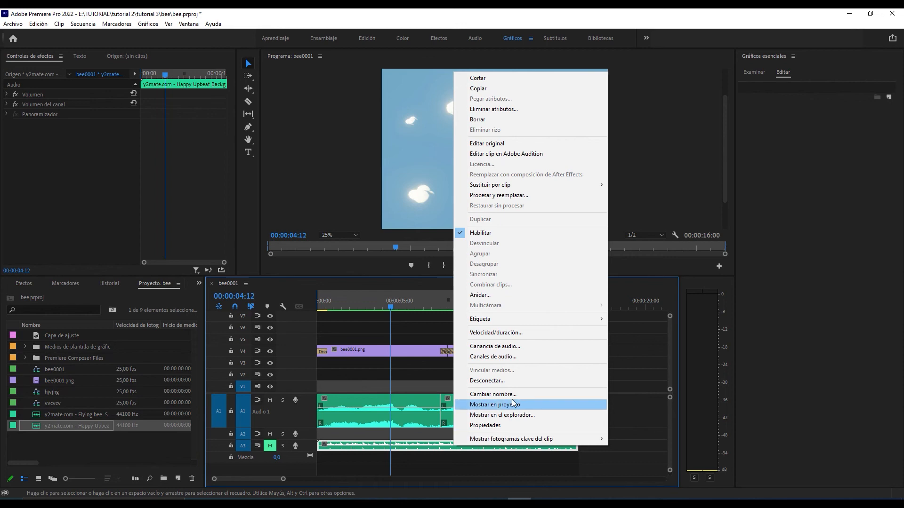
click(536, 347)
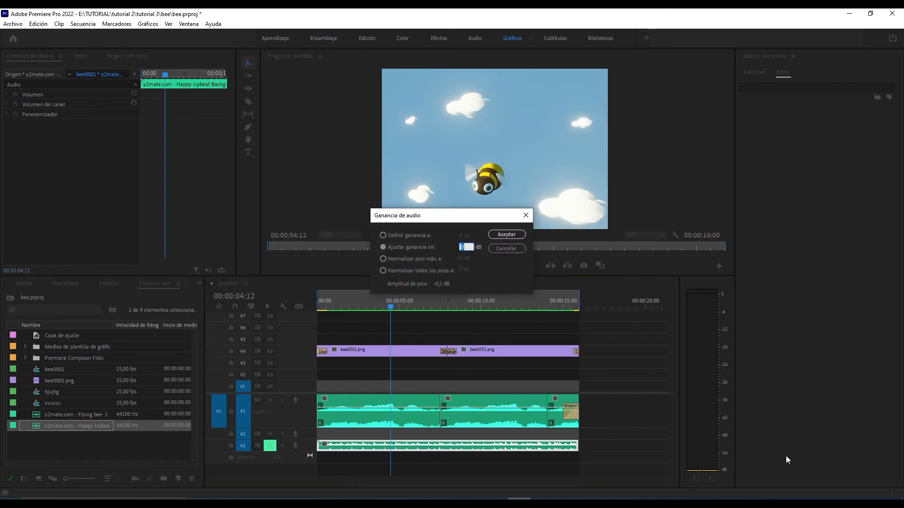
click(838, 502)
click(823, 464)
key(Return)
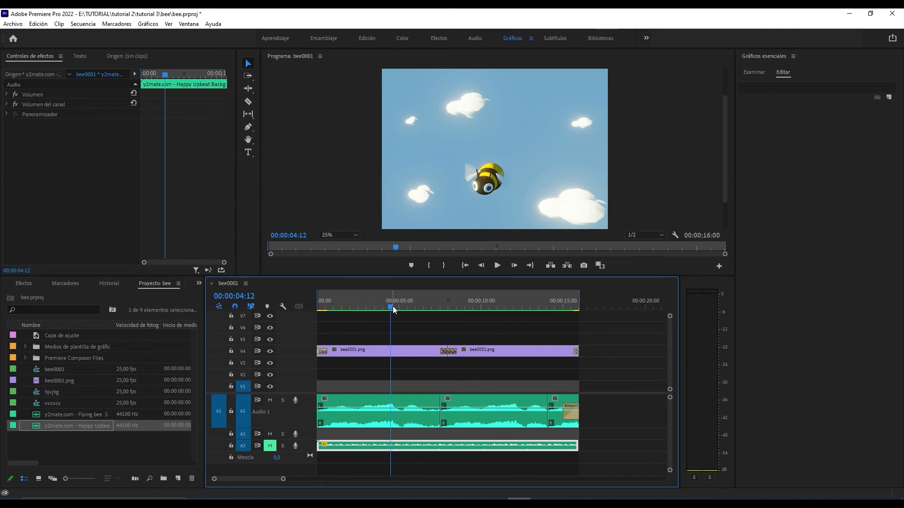
- Unmute track A3 and play the sequence from the start to check the music level against the bee sound
drag(392, 306, 318, 309)
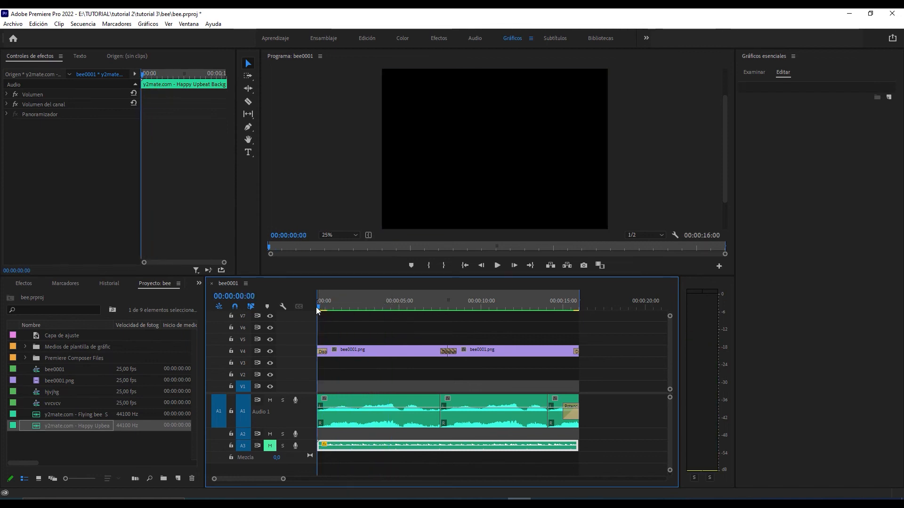
key(space)
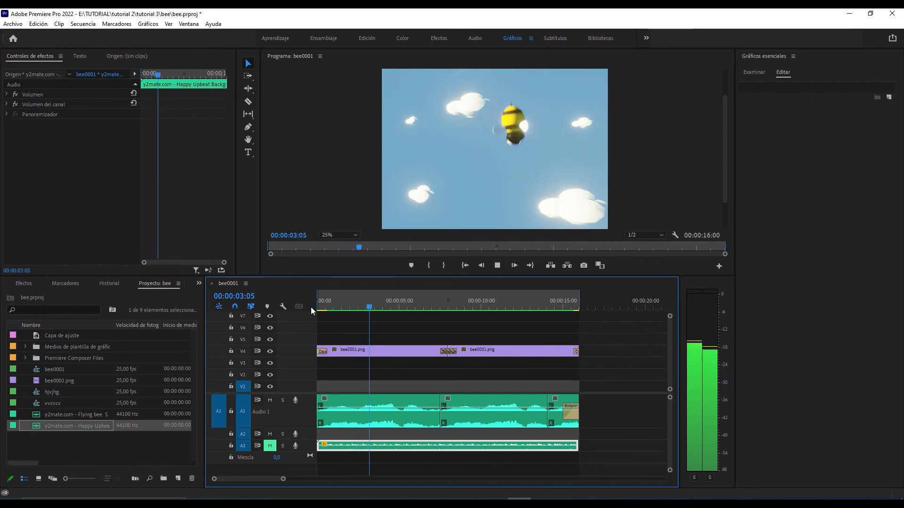
key(space)
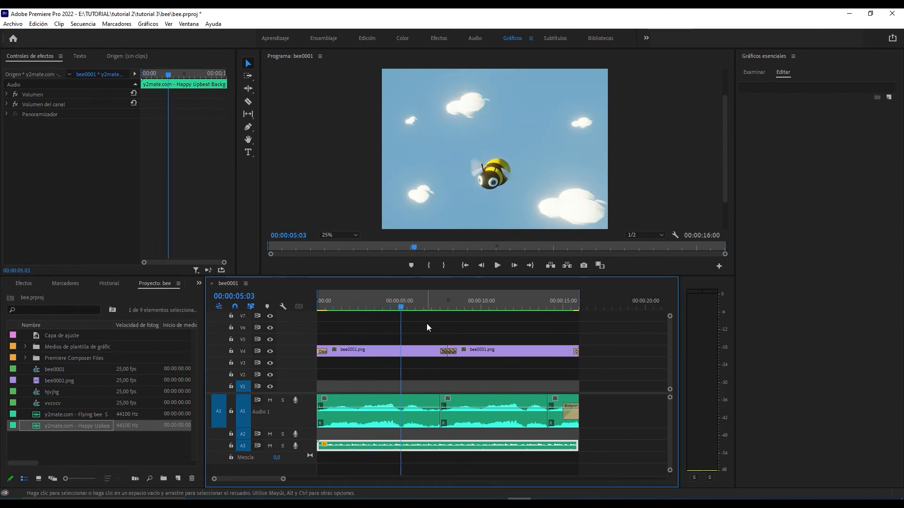
key(space)
key(Home)
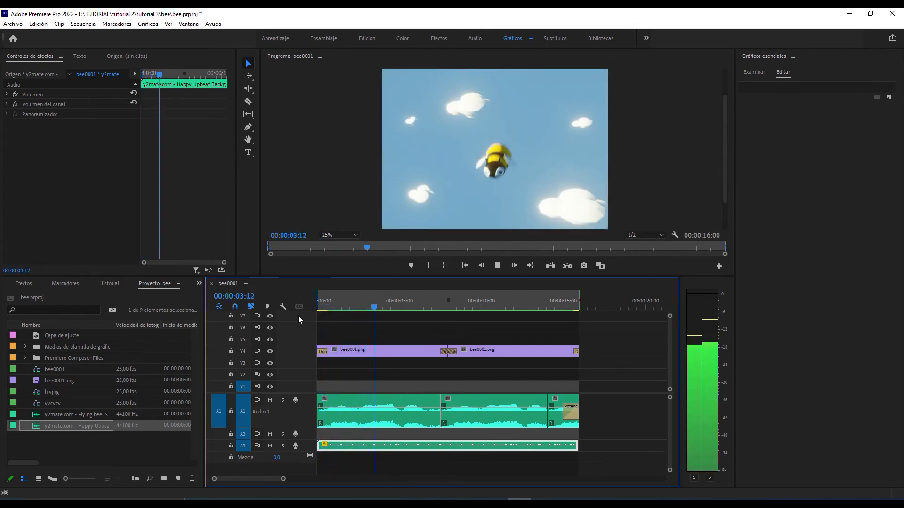
key(space)
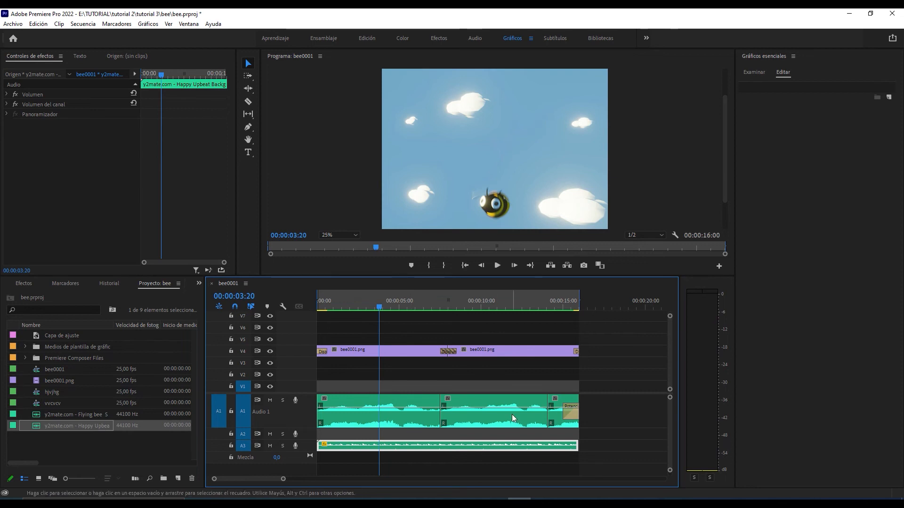
- Select all three bee sound clips on track A1 and adjust their audio gain by 5 dB
click(428, 422)
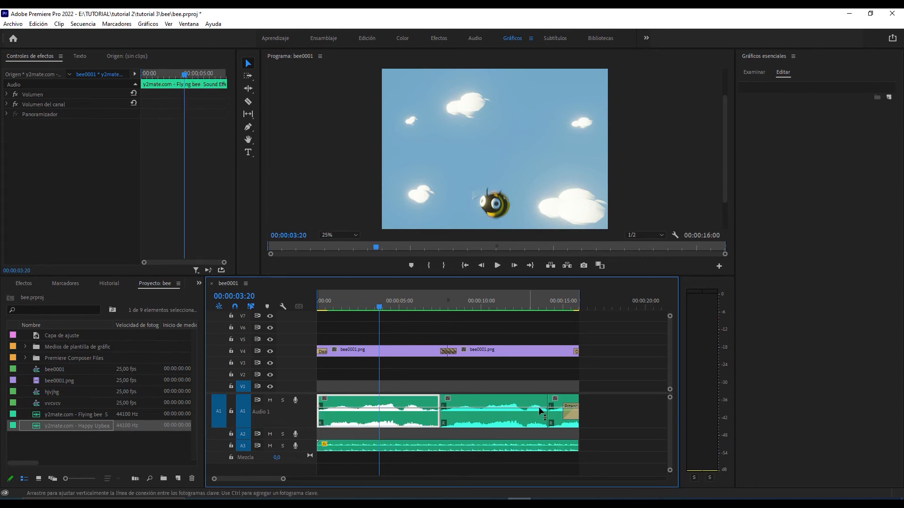
drag(615, 409, 369, 431)
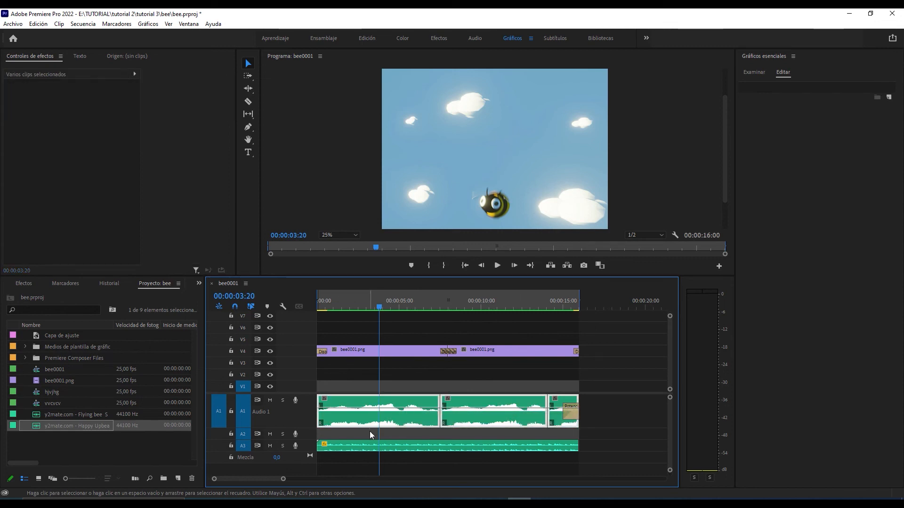
right_click(410, 419)
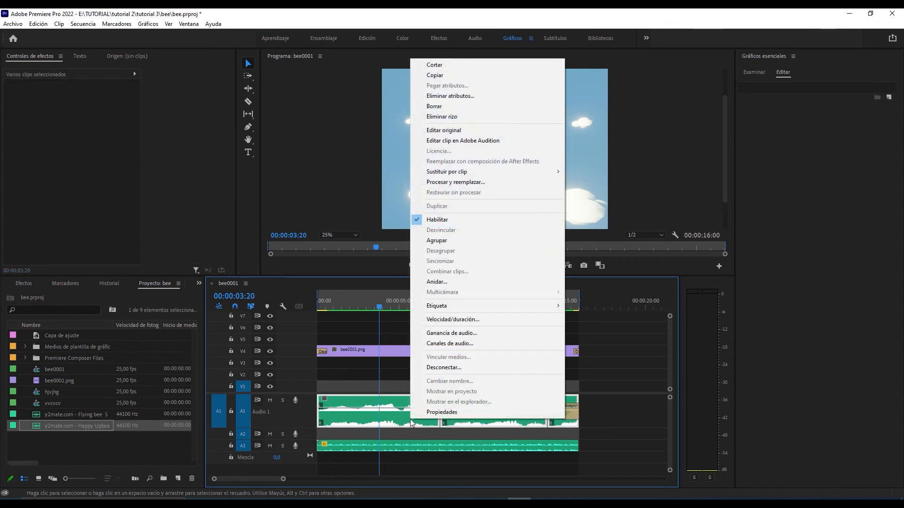
click(481, 334)
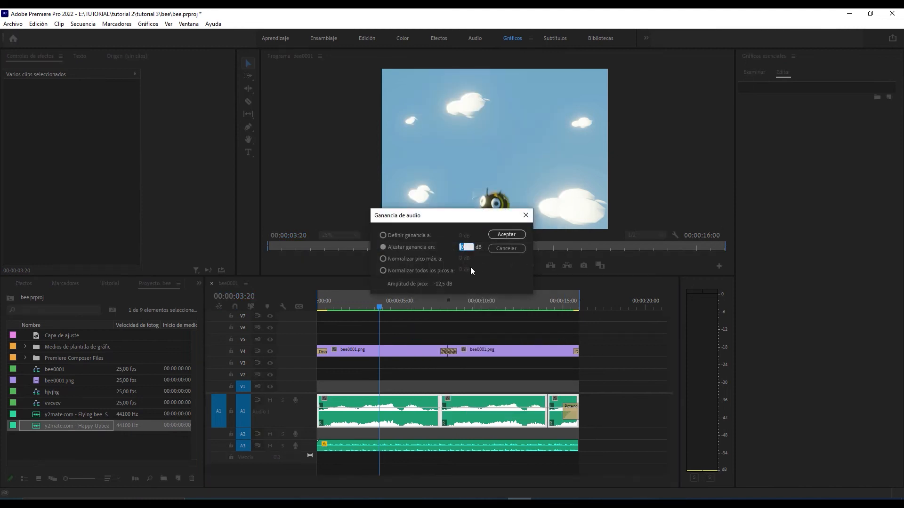
text(5)
key(Return)
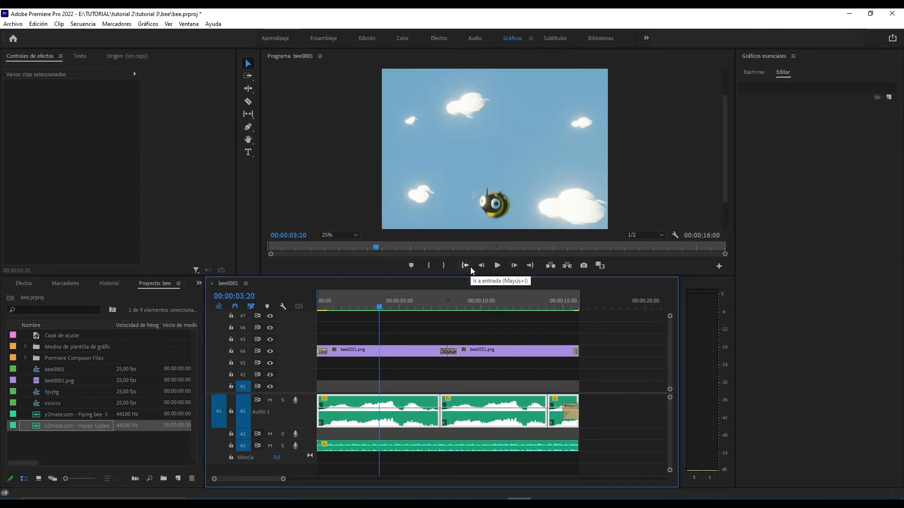
- Play the sequence from the start to check the balance with the adjusted bee sound
key(Home)
key(space)
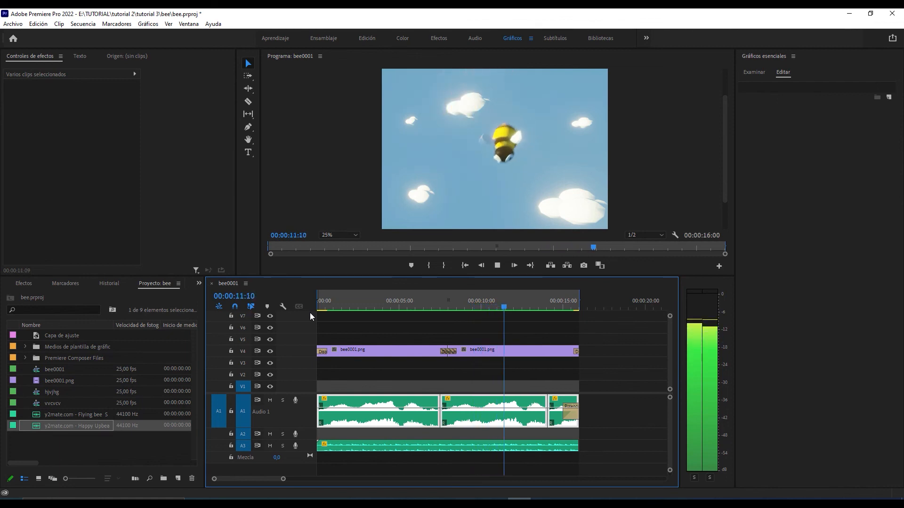
key(space)
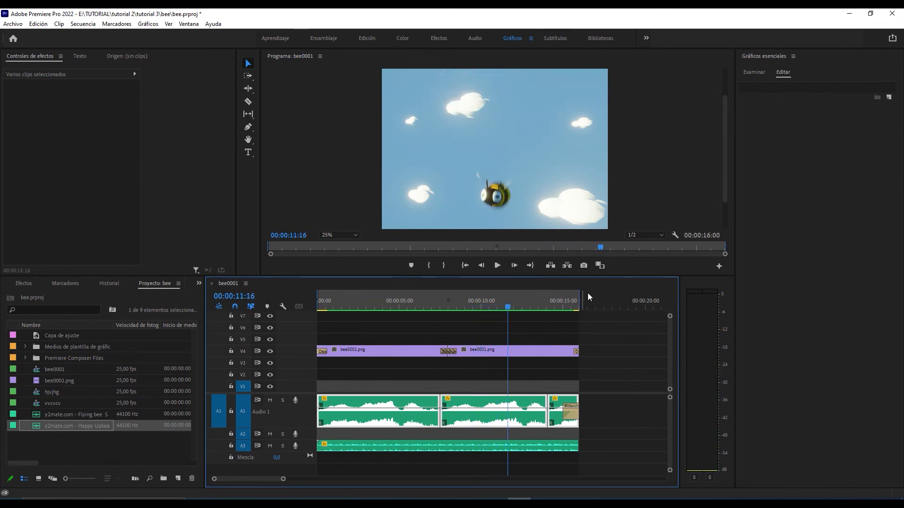
- Mark the sequence's out point at the end of the clips, at 00:00:15:24
mouse_move(578, 296)
mouse_down()
mouse_move(626, 297)
mouse_move(357, 301)
mouse_move(626, 302)
mouse_move(544, 301)
mouse_move(599, 296)
mouse_move(581, 306)
mouse_up()
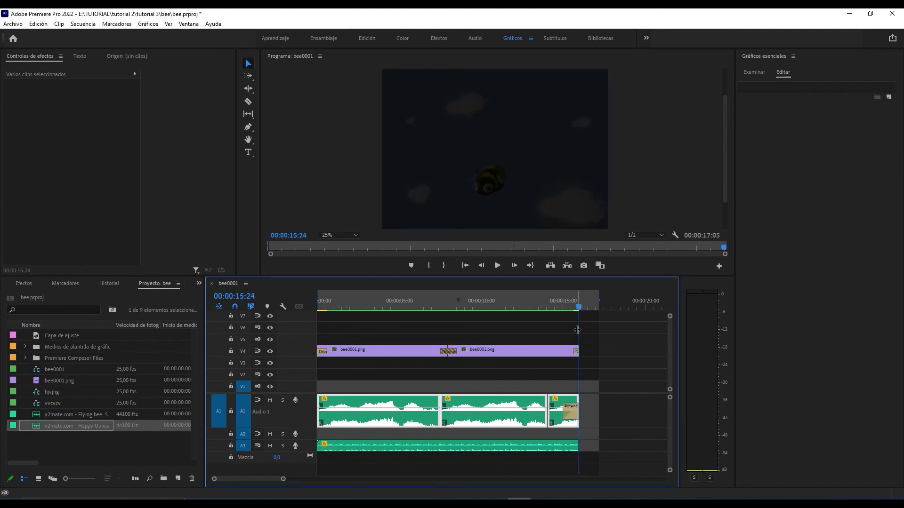
key(o)
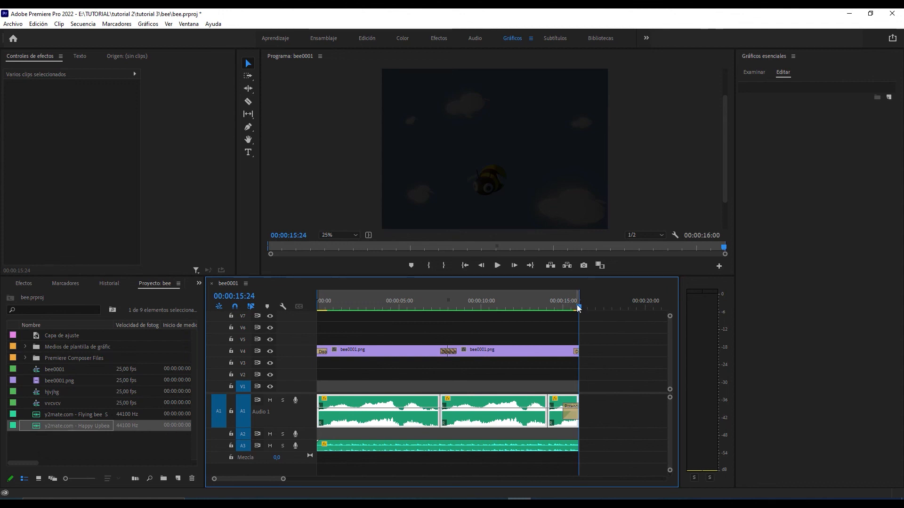
- Try marking a range over the empty timeline after the clips, from 00:00:17:13 to 00:00:19:18
drag(579, 308, 603, 307)
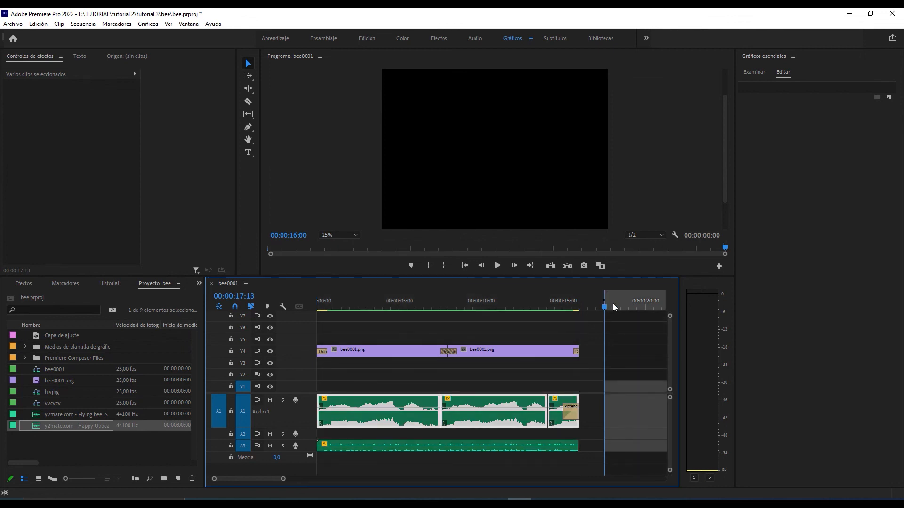
drag(606, 307, 640, 309)
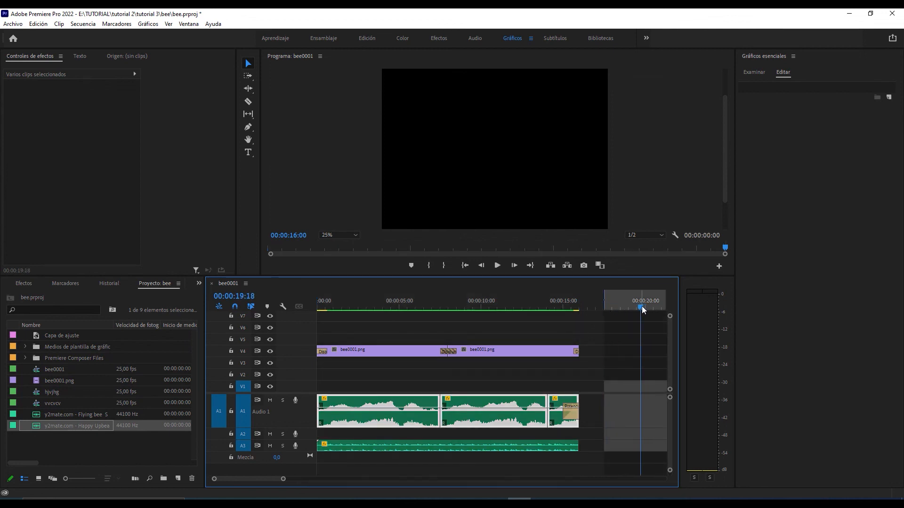
key(o)
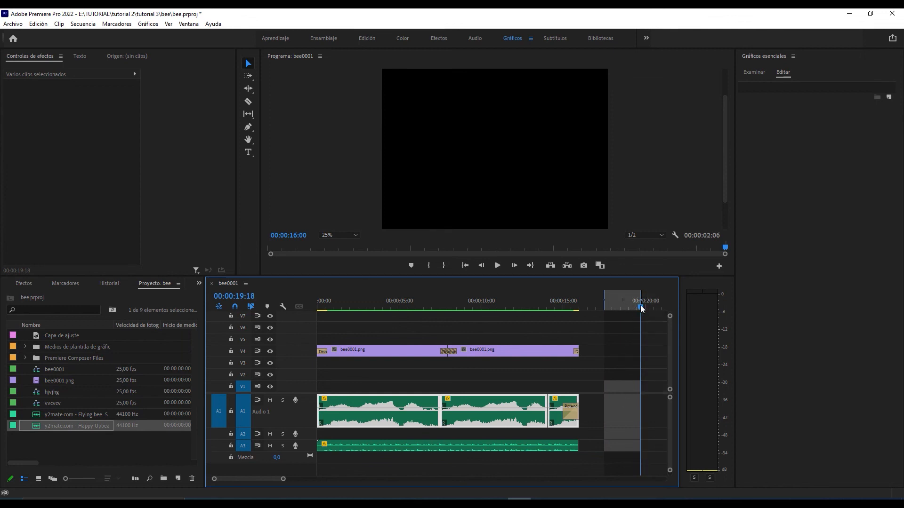
- Mark the in point at the sequence start and the out point at the clips' end, 00:00:15:24
drag(640, 305, 301, 314)
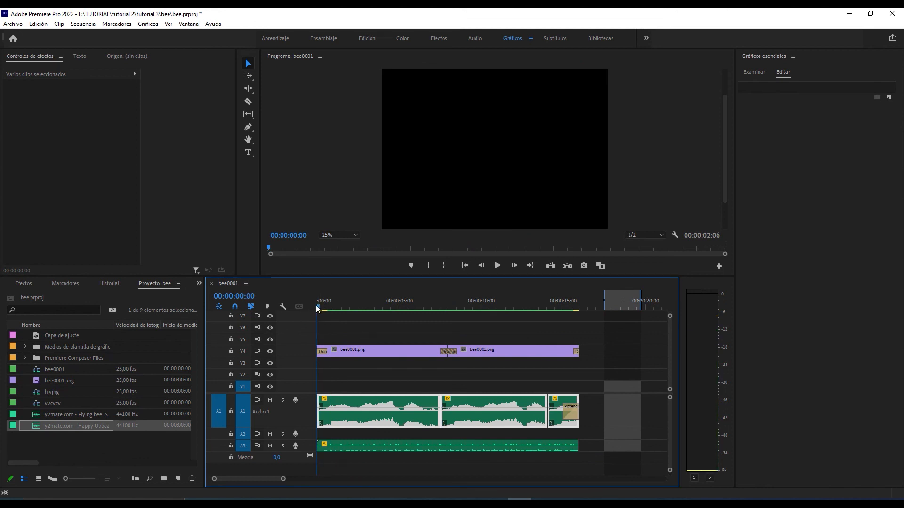
click(570, 305)
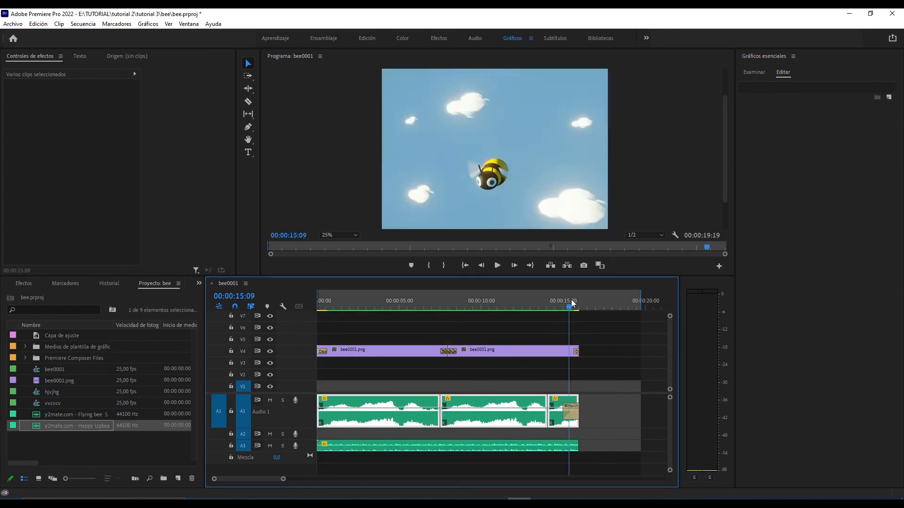
drag(572, 301, 579, 301)
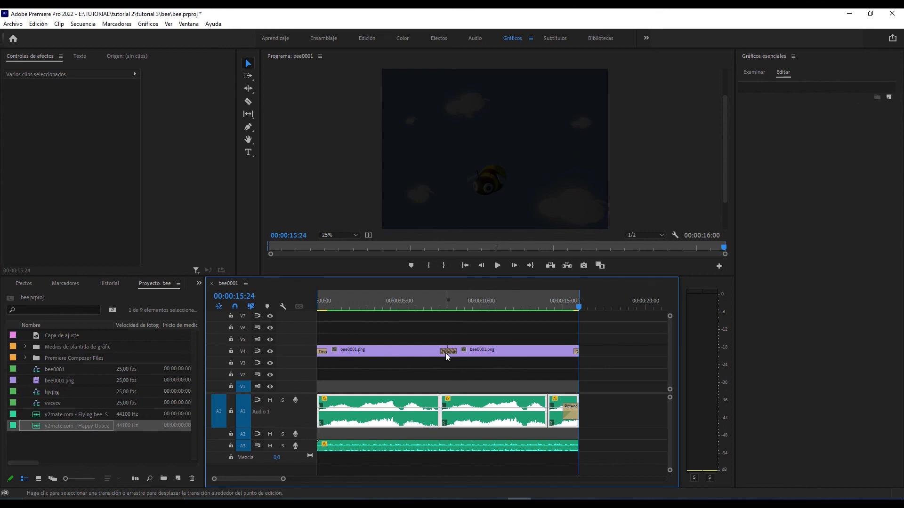
- Open the export settings for the marked range and scrub through the output preview
key(ctrl+m)
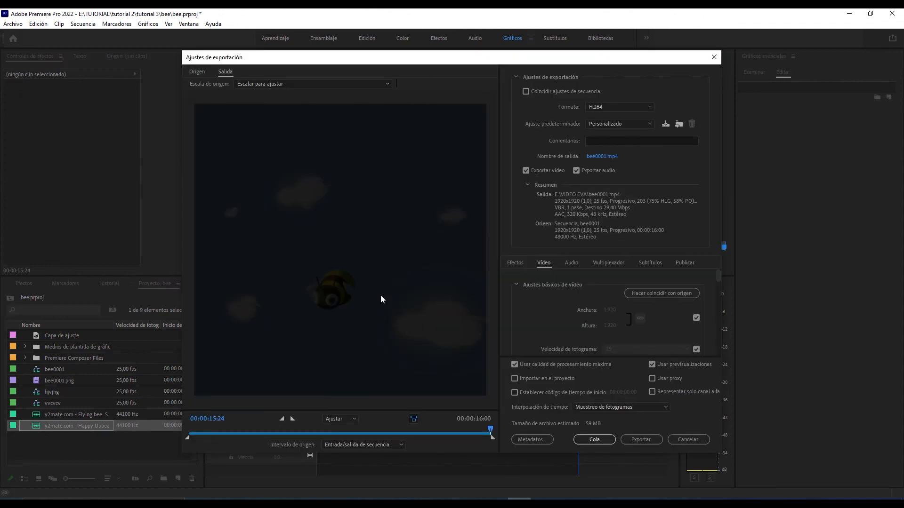
click(200, 73)
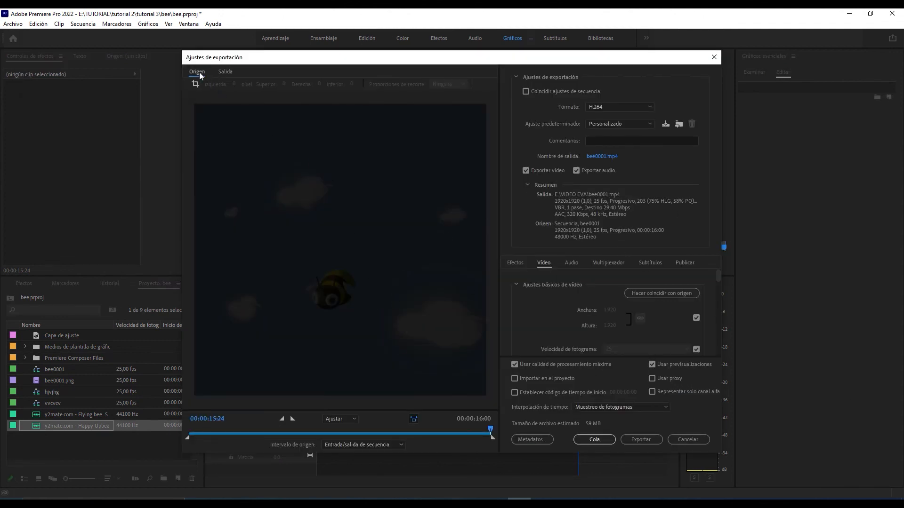
click(222, 71)
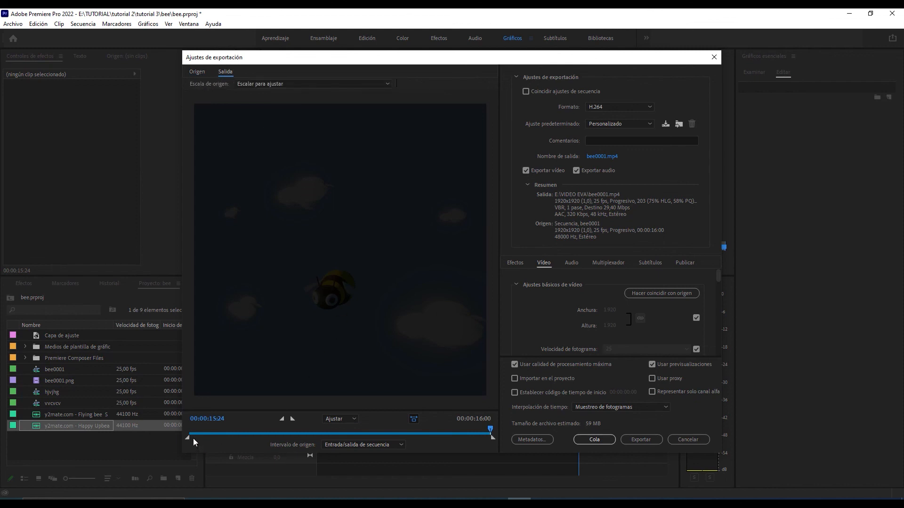
click(321, 437)
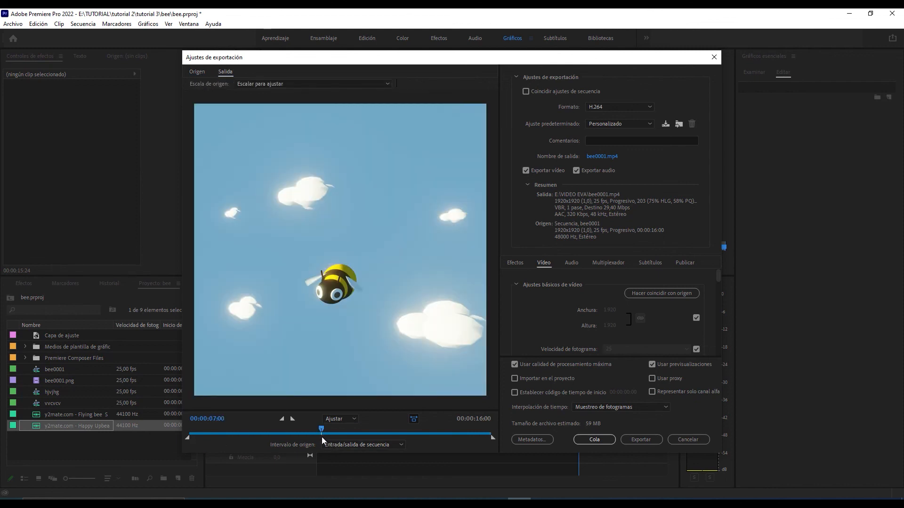
drag(319, 431, 463, 429)
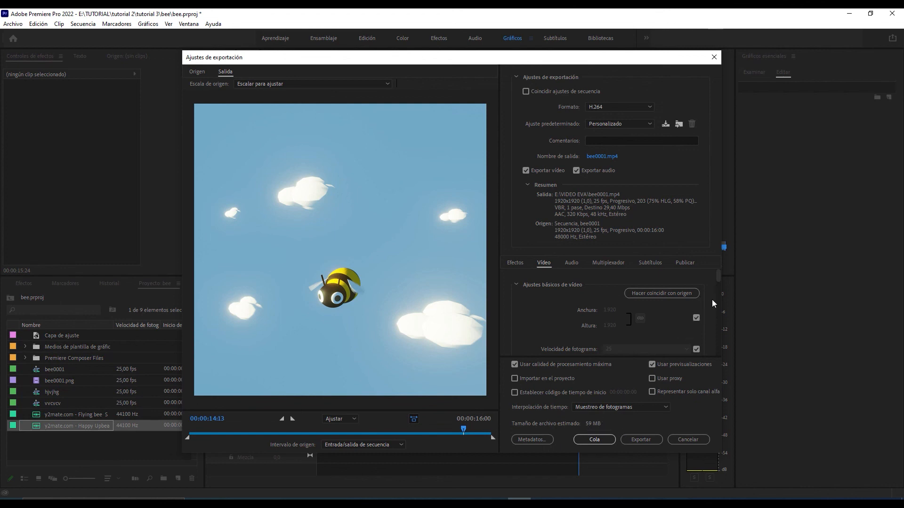
- Set the target bitrate of the H.264 video export to 35,22 Mbps
drag(719, 275, 718, 332)
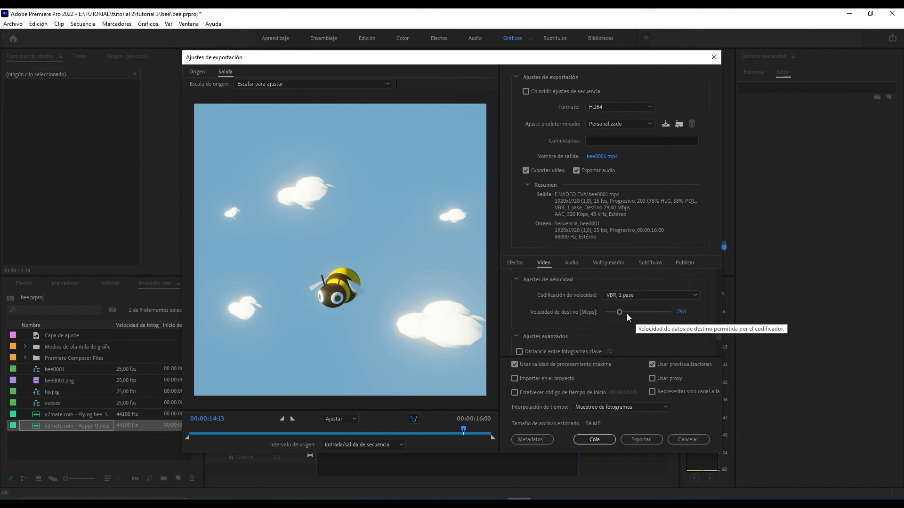
drag(619, 311, 621, 309)
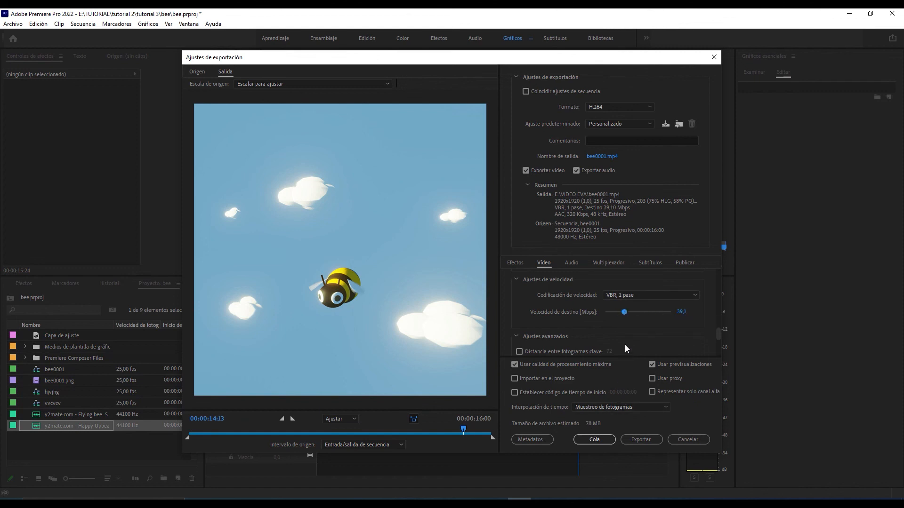
mouse_move(626, 318)
mouse_down()
mouse_move(639, 314)
mouse_move(624, 315)
mouse_up()
- Set the output file to BEEE in the TUTORIAL folder on drive E and export the video
click(610, 156)
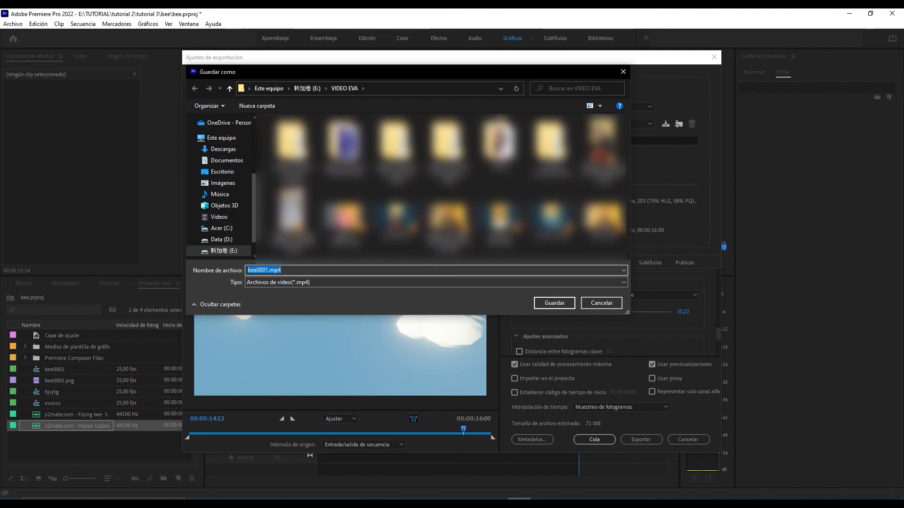
drag(254, 204, 254, 219)
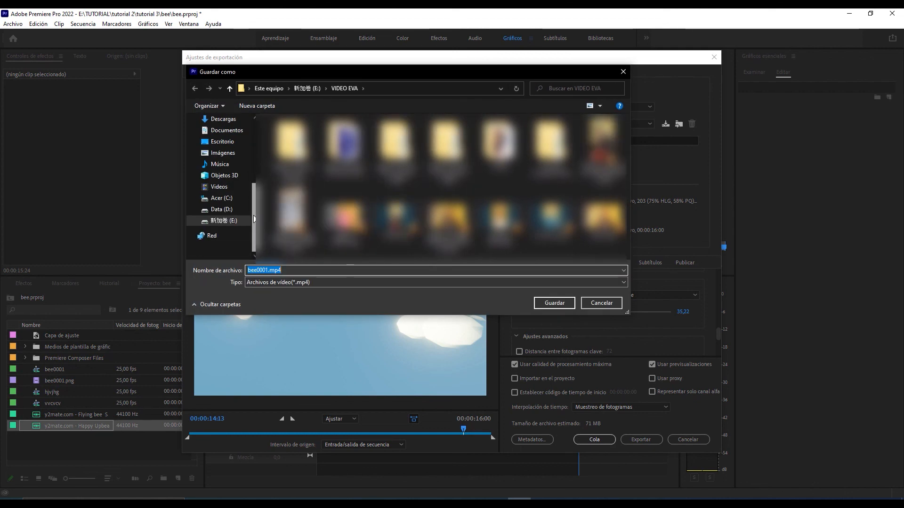
click(232, 223)
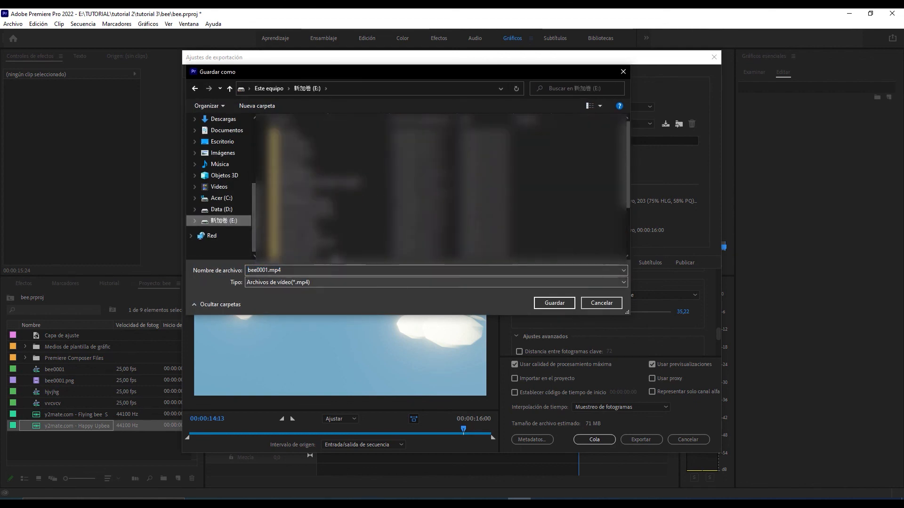
scroll(629, 179, down, 5)
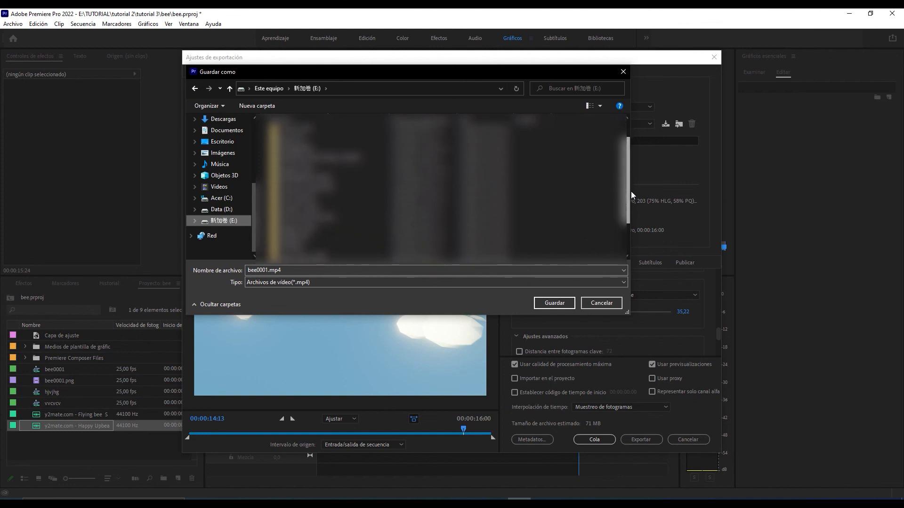
double_click(330, 208)
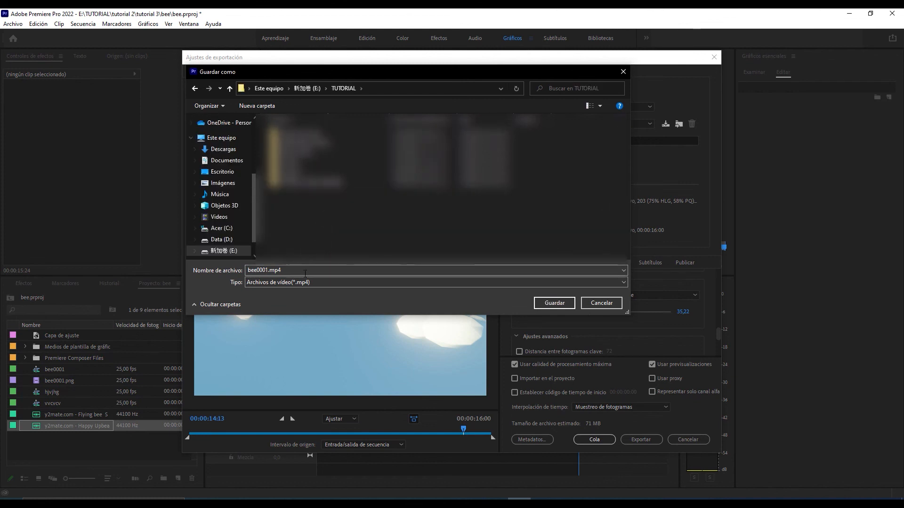
click(305, 271)
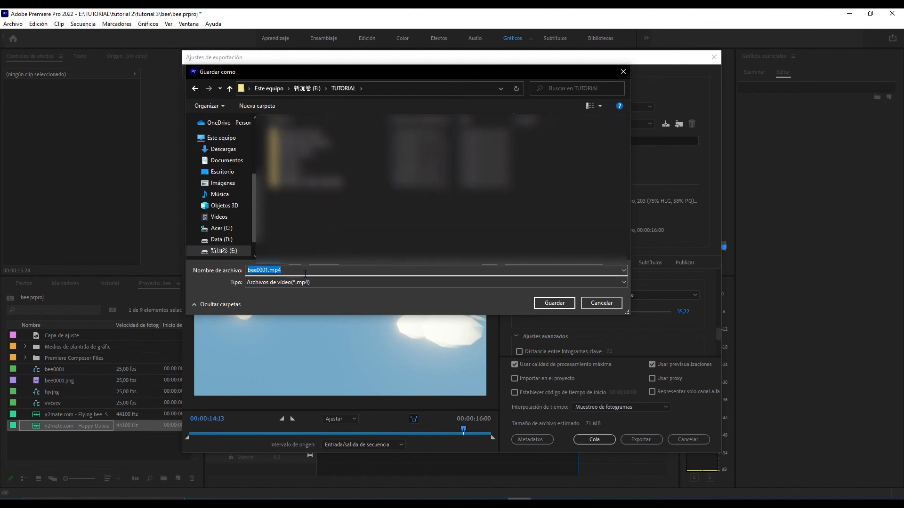
text(BEEE)
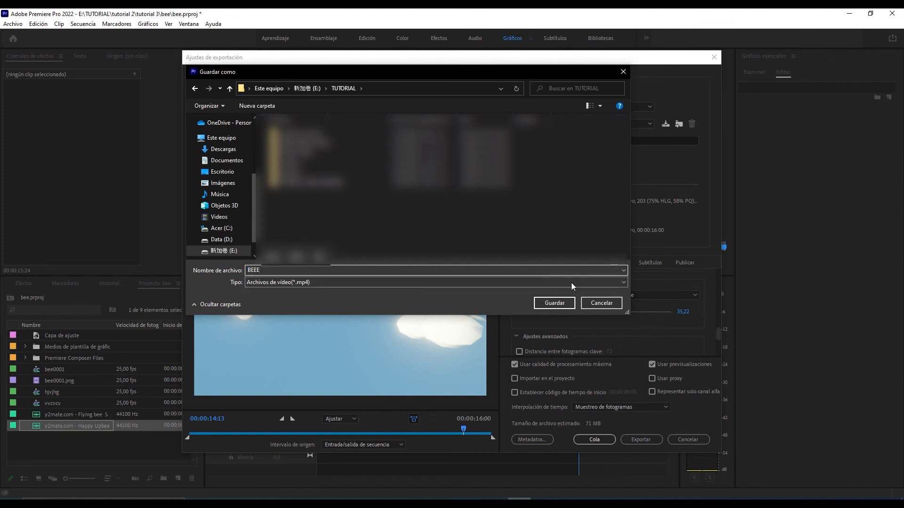
click(555, 303)
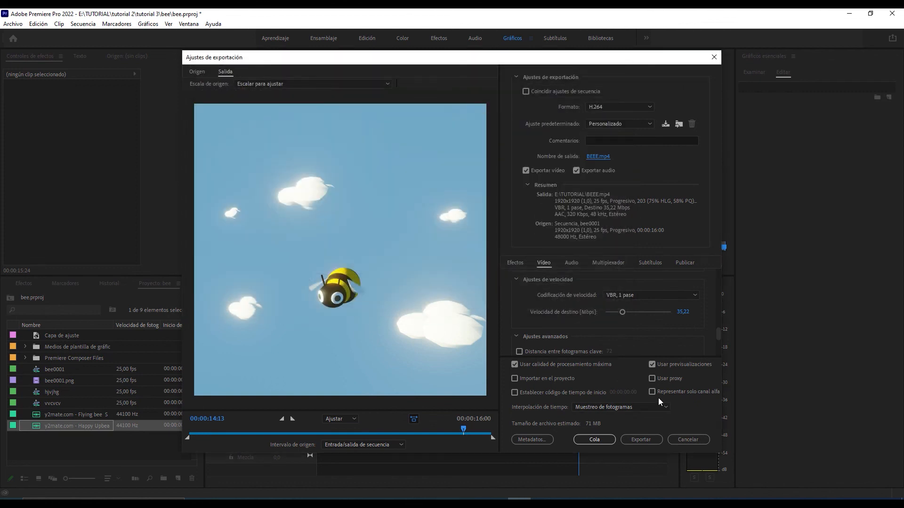
click(646, 438)
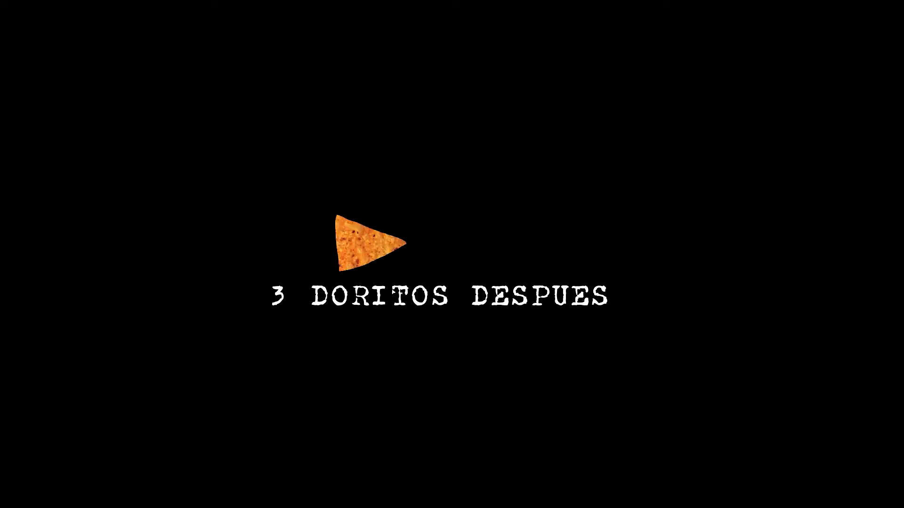